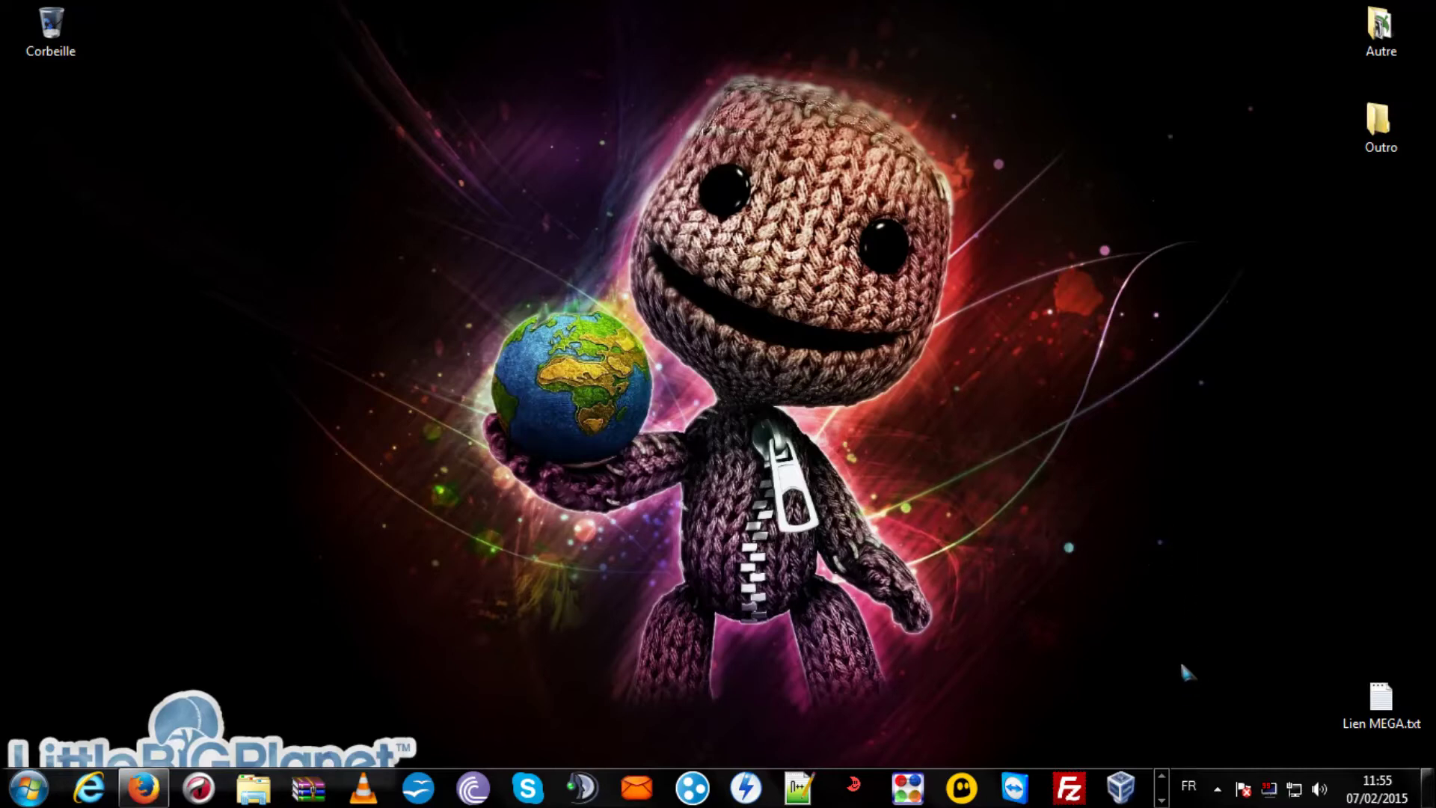
{"action": "left_click", "coordinate": [143, 787]}
{"action": "left_click", "coordinate": [603, 52]}
{"action": "key", "text": "Return"}
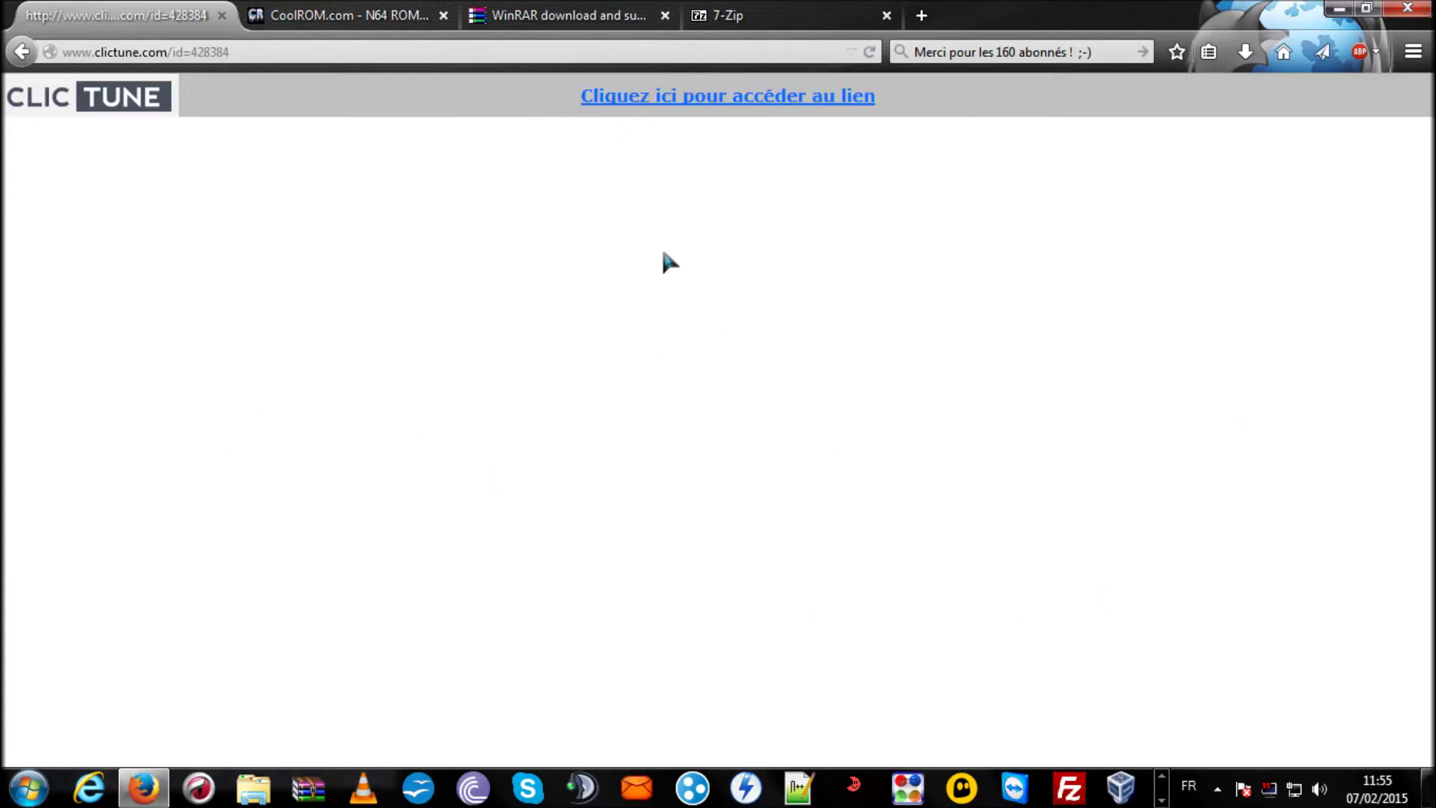
{"action": "left_click", "coordinate": [692, 101]}
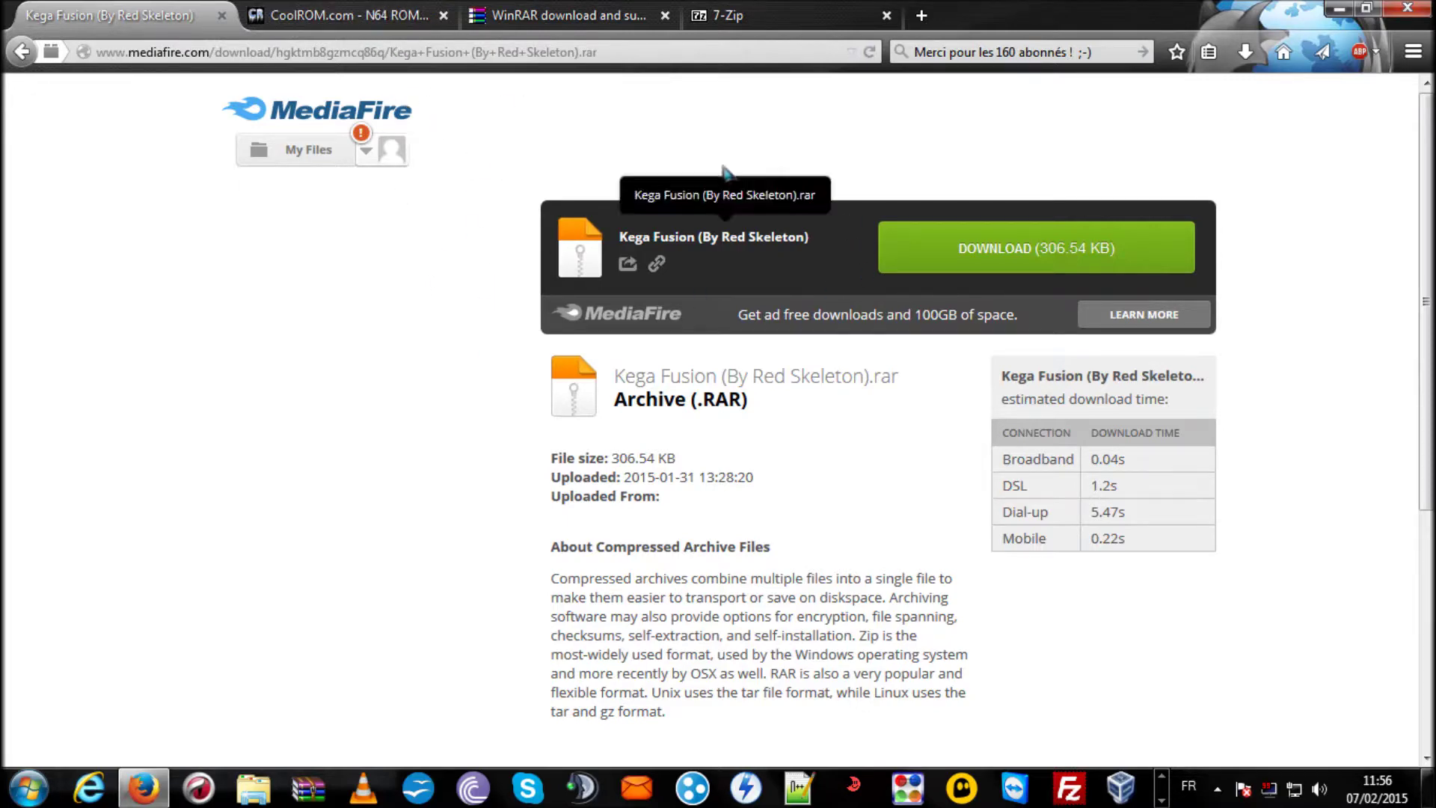
Step: Look over the CoolROM, WinRAR and 7-Zip sites for the games and archive tools they offer
{"action": "left_click", "coordinate": [323, 11]}
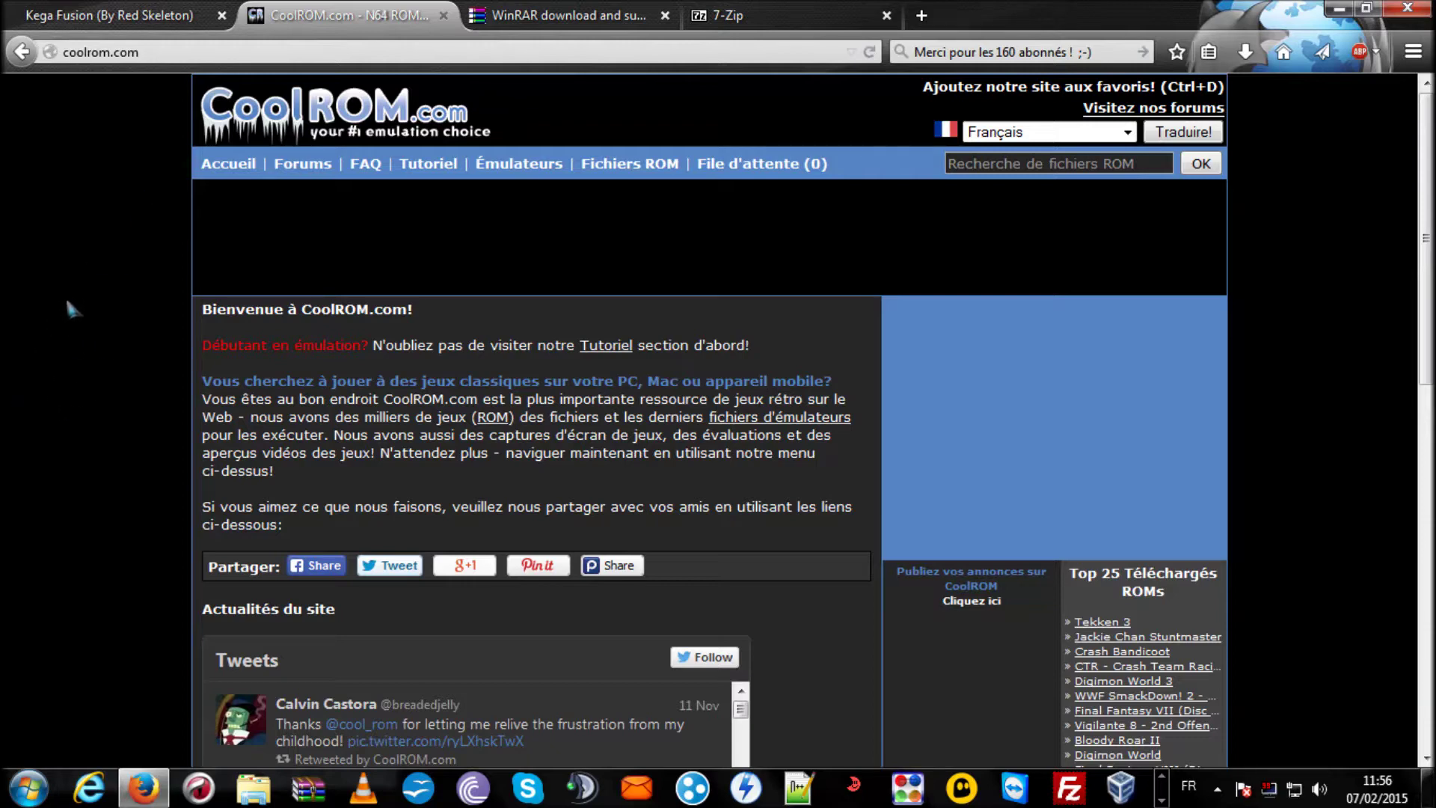
{"action": "scroll", "coordinate": [66, 301], "scroll_direction": "down", "scroll_amount": 3}
{"action": "scroll", "coordinate": [66, 302], "scroll_direction": "up", "scroll_amount": 3}
{"action": "left_click", "coordinate": [202, 15]}
{"action": "left_click", "coordinate": [344, 15]}
{"action": "left_click", "coordinate": [553, 15]}
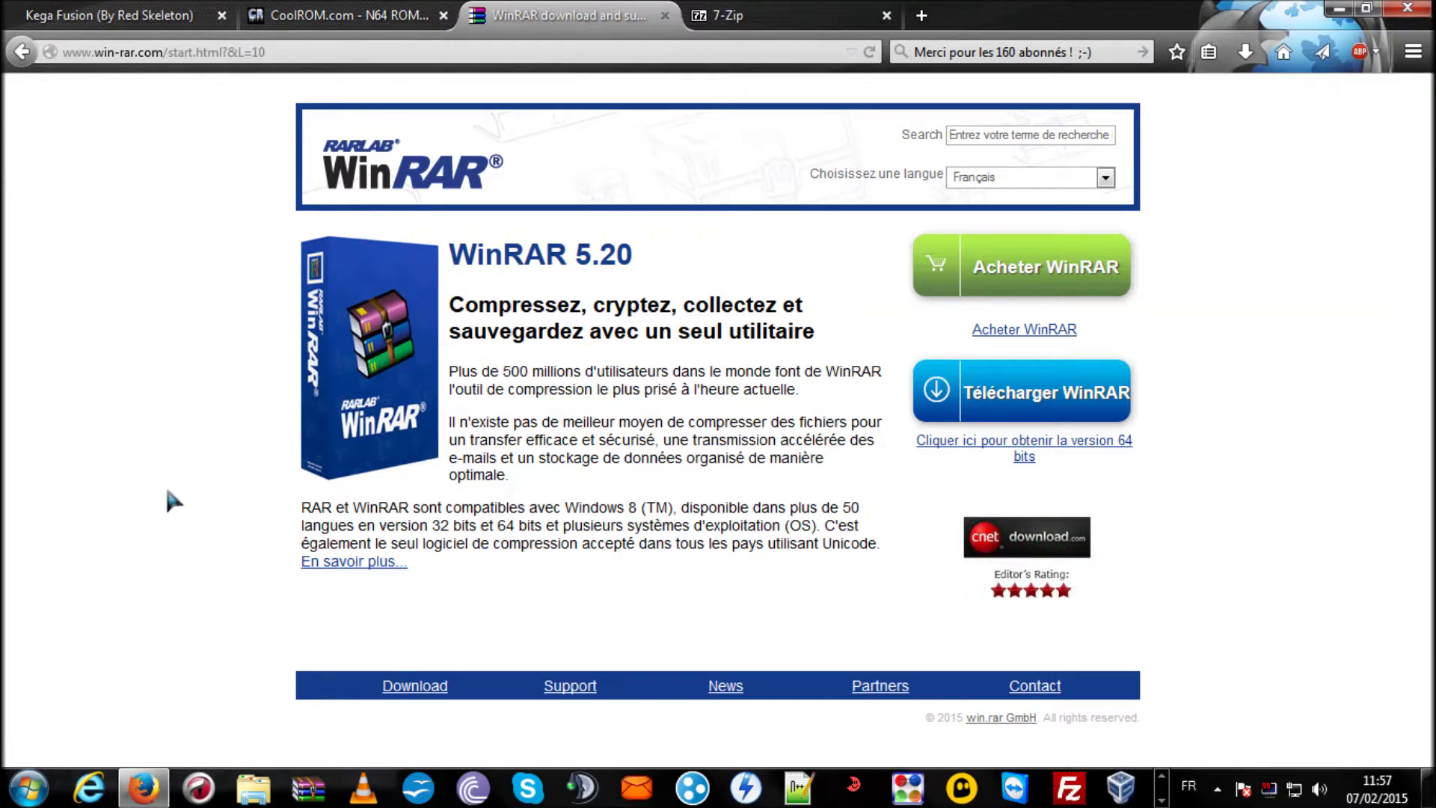
{"action": "left_click", "coordinate": [49, 14]}
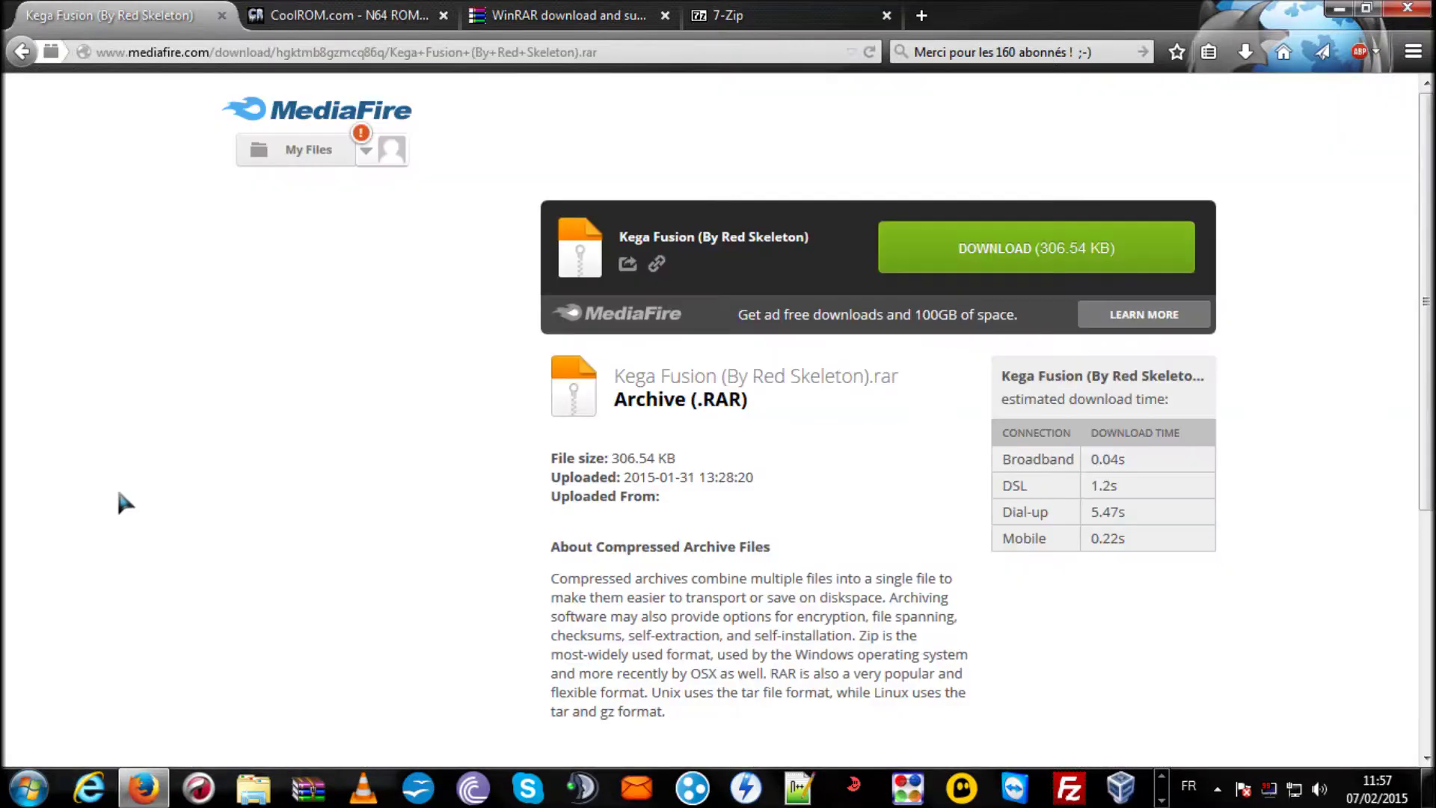
{"action": "left_click", "coordinate": [635, 16]}
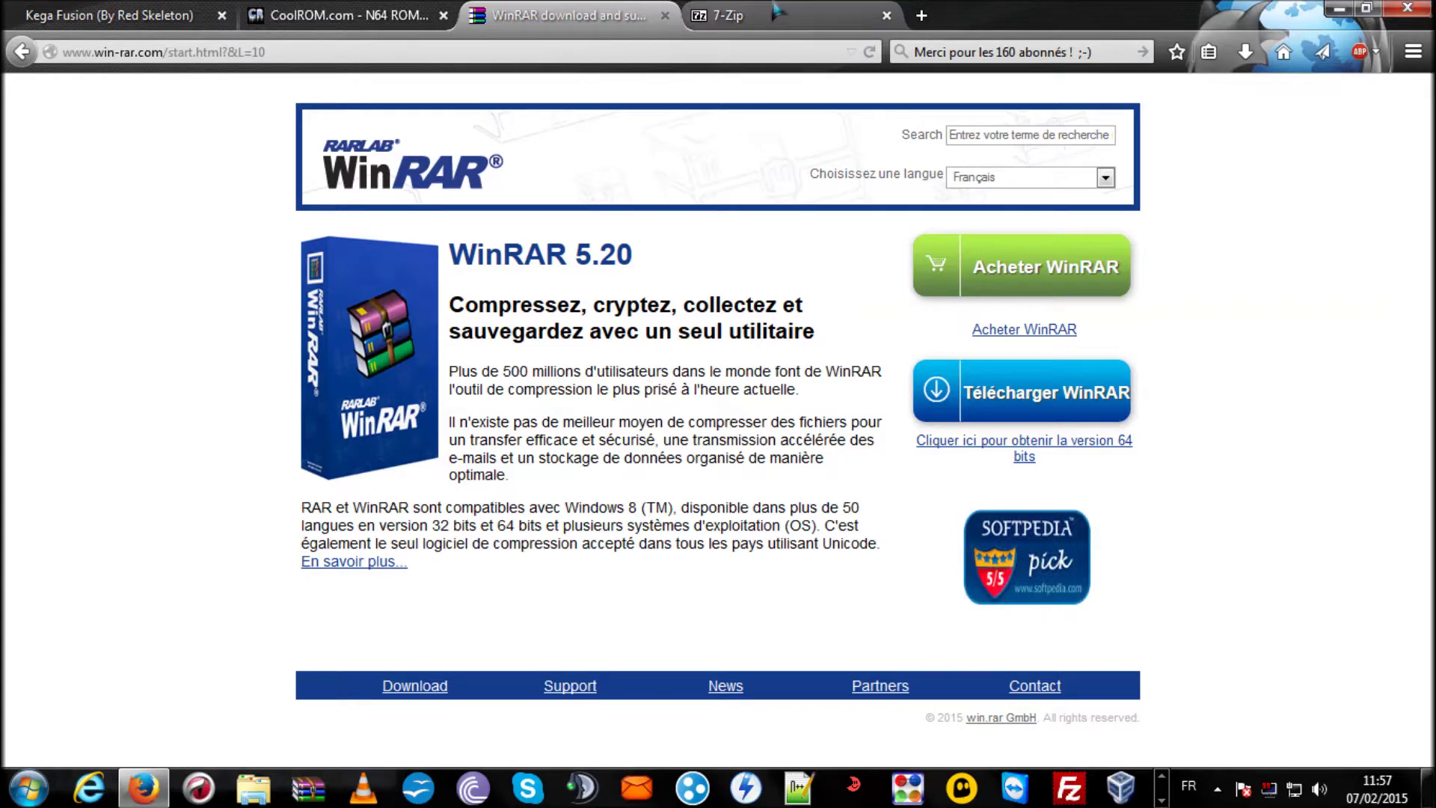
{"action": "key", "text": "ctrl+Tab"}
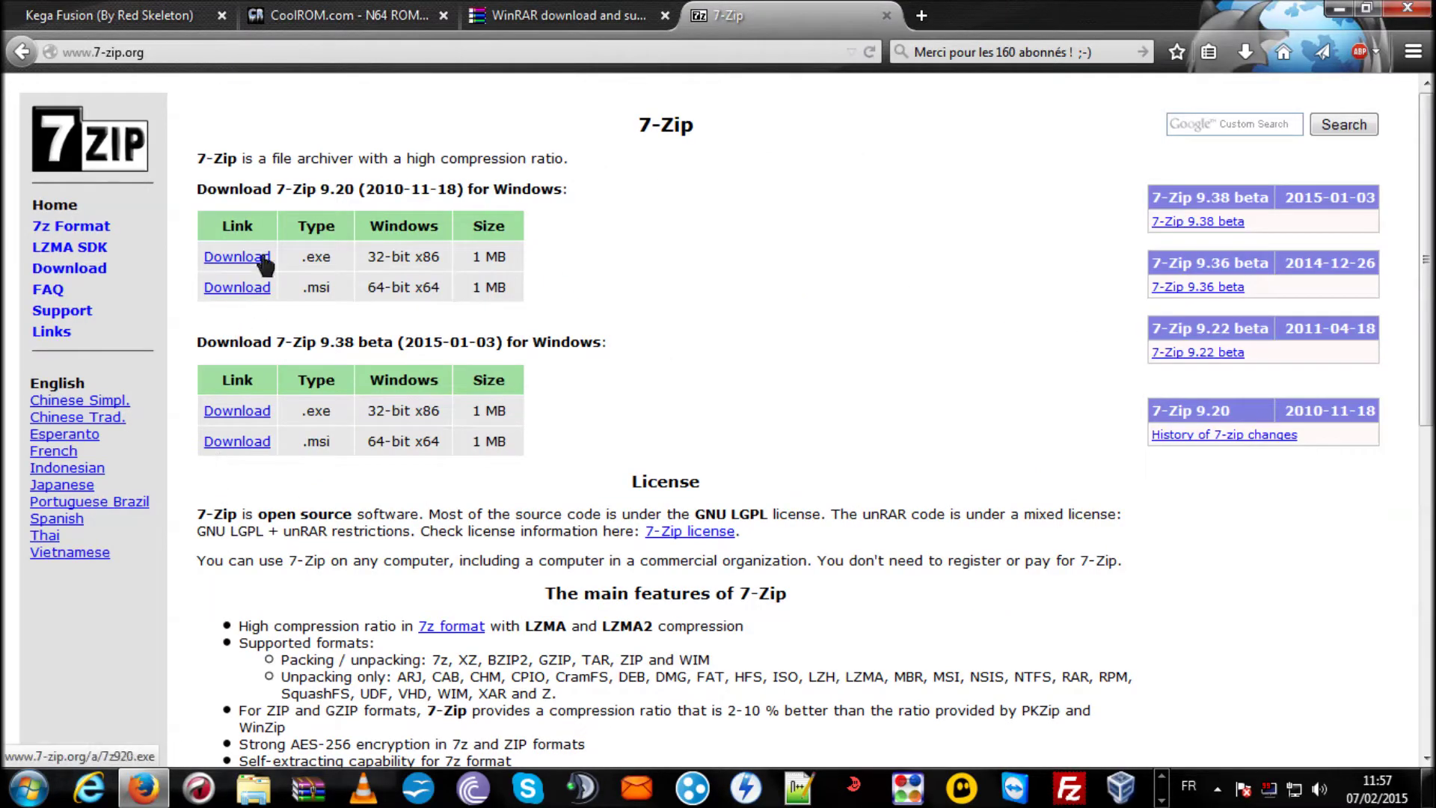
{"action": "key", "text": "ctrl+shift+Tab"}
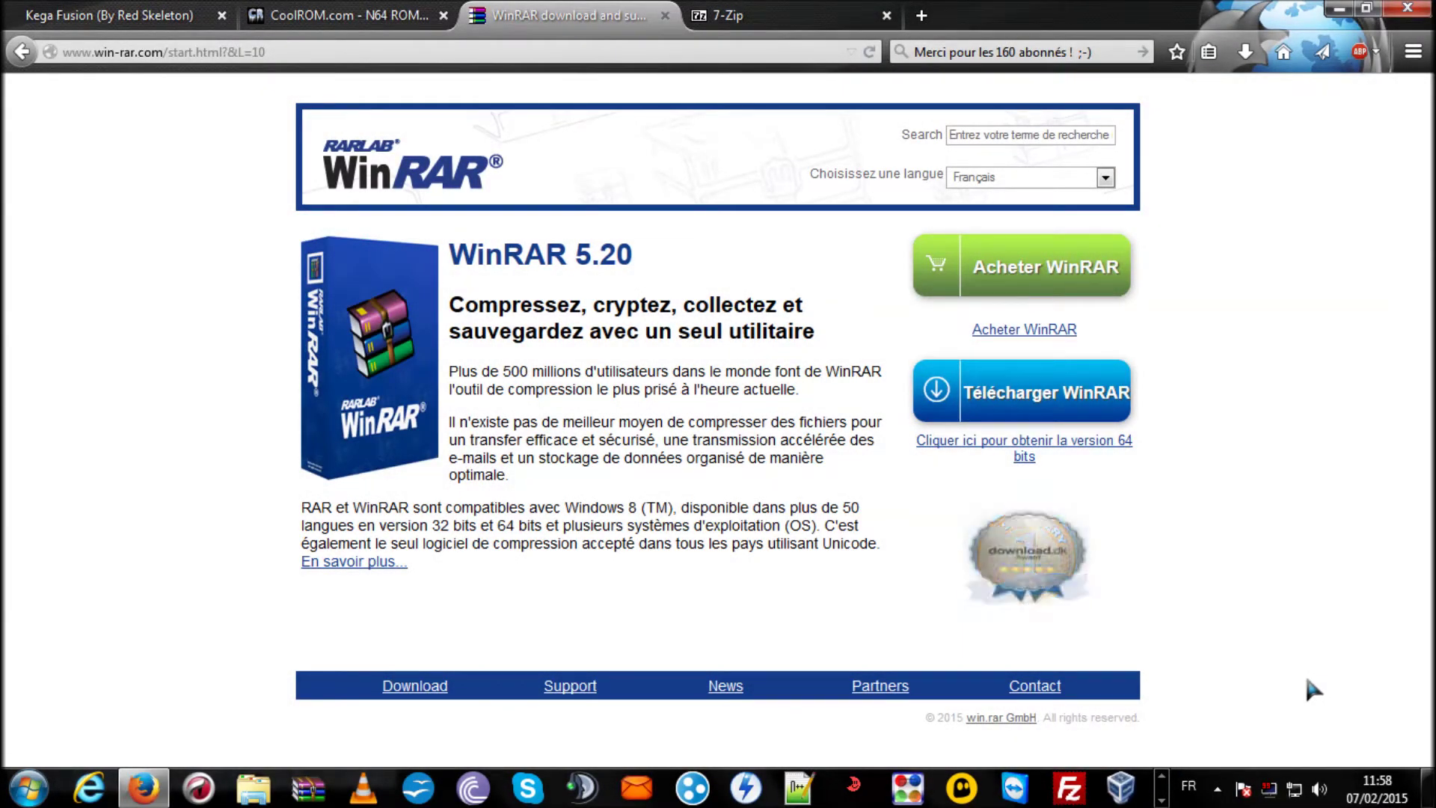
Step: Download Kega Fusion (By Red Skeleton).rar from MediaFire, choosing to save the file
{"action": "left_click", "coordinate": [46, 13]}
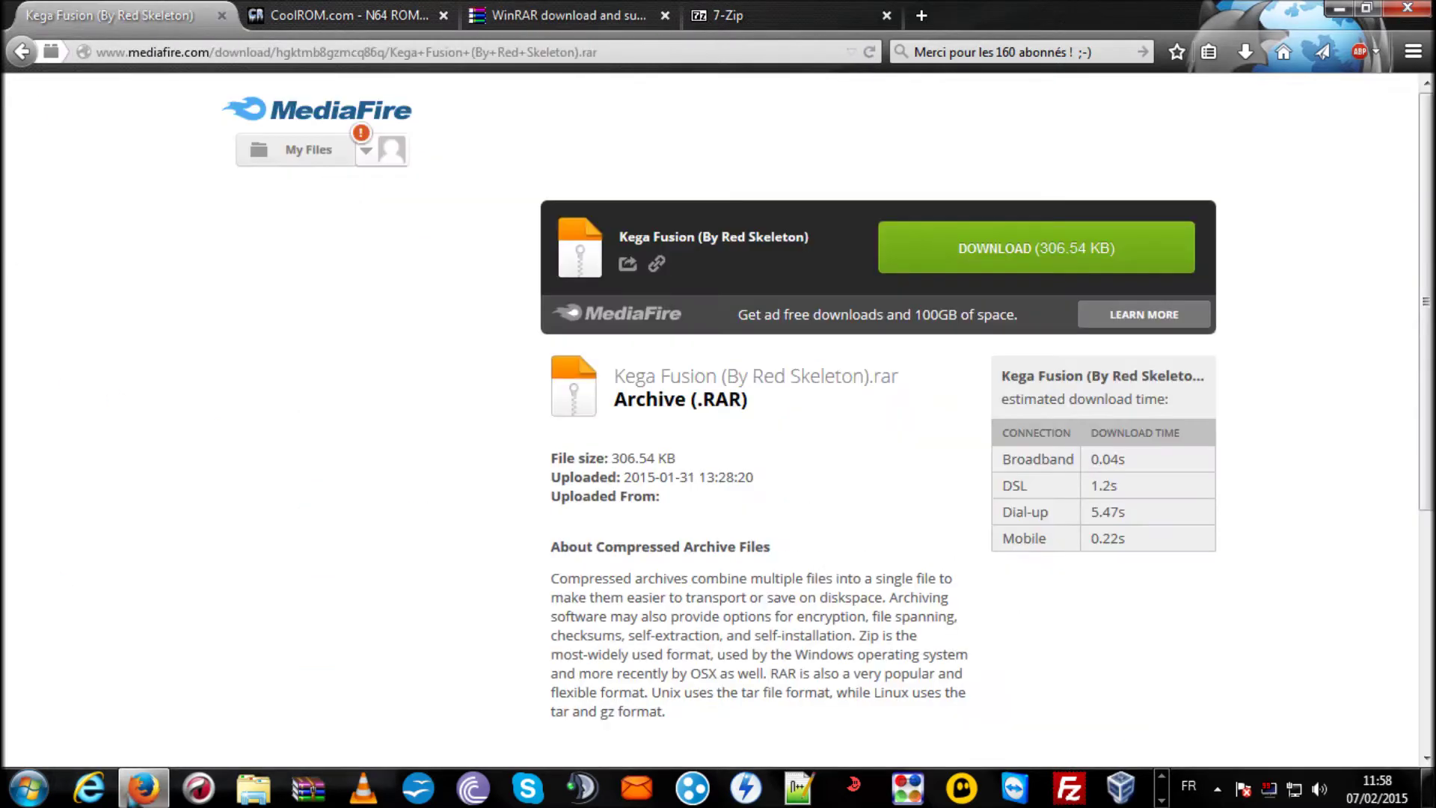
{"action": "left_click", "coordinate": [1062, 254]}
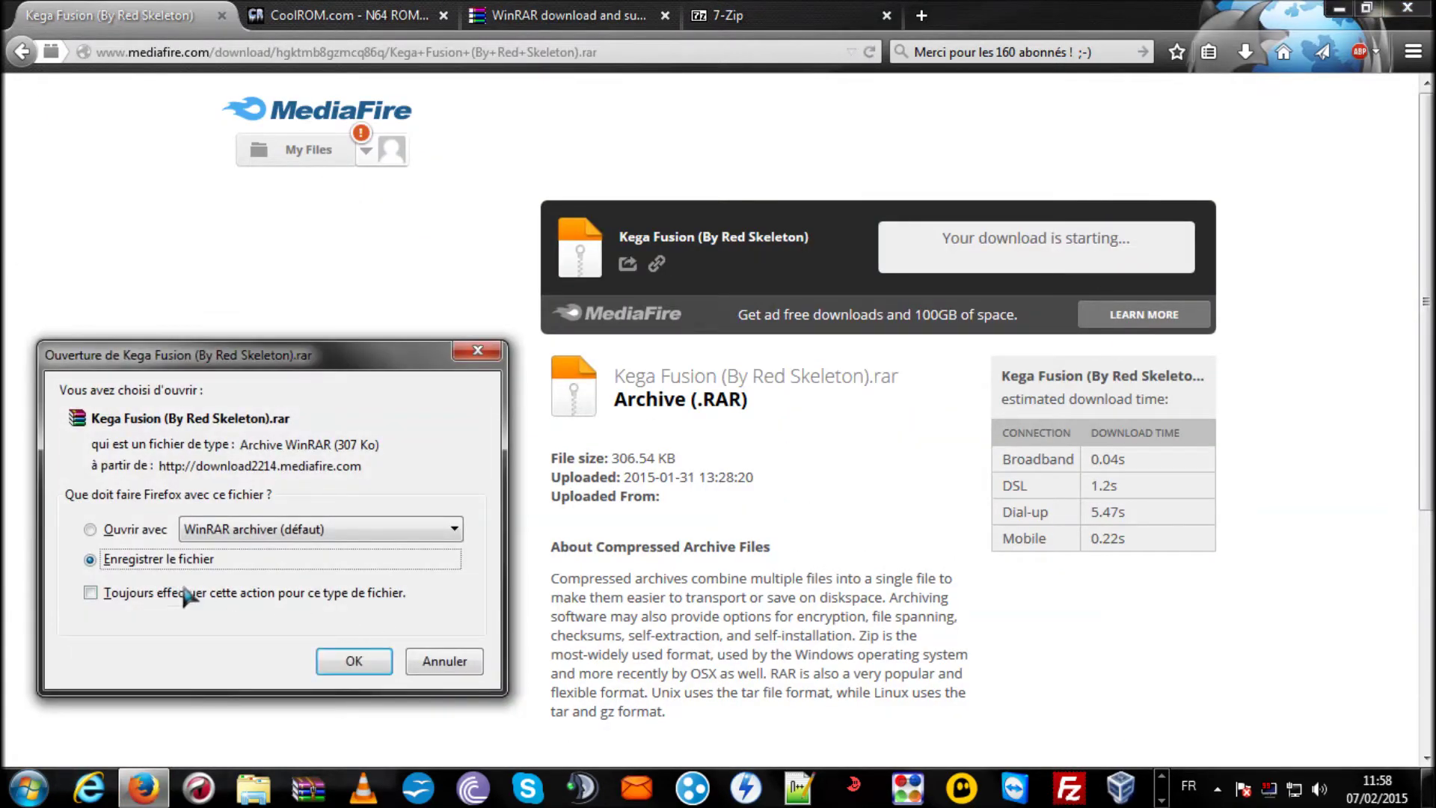
{"action": "left_click", "coordinate": [351, 661]}
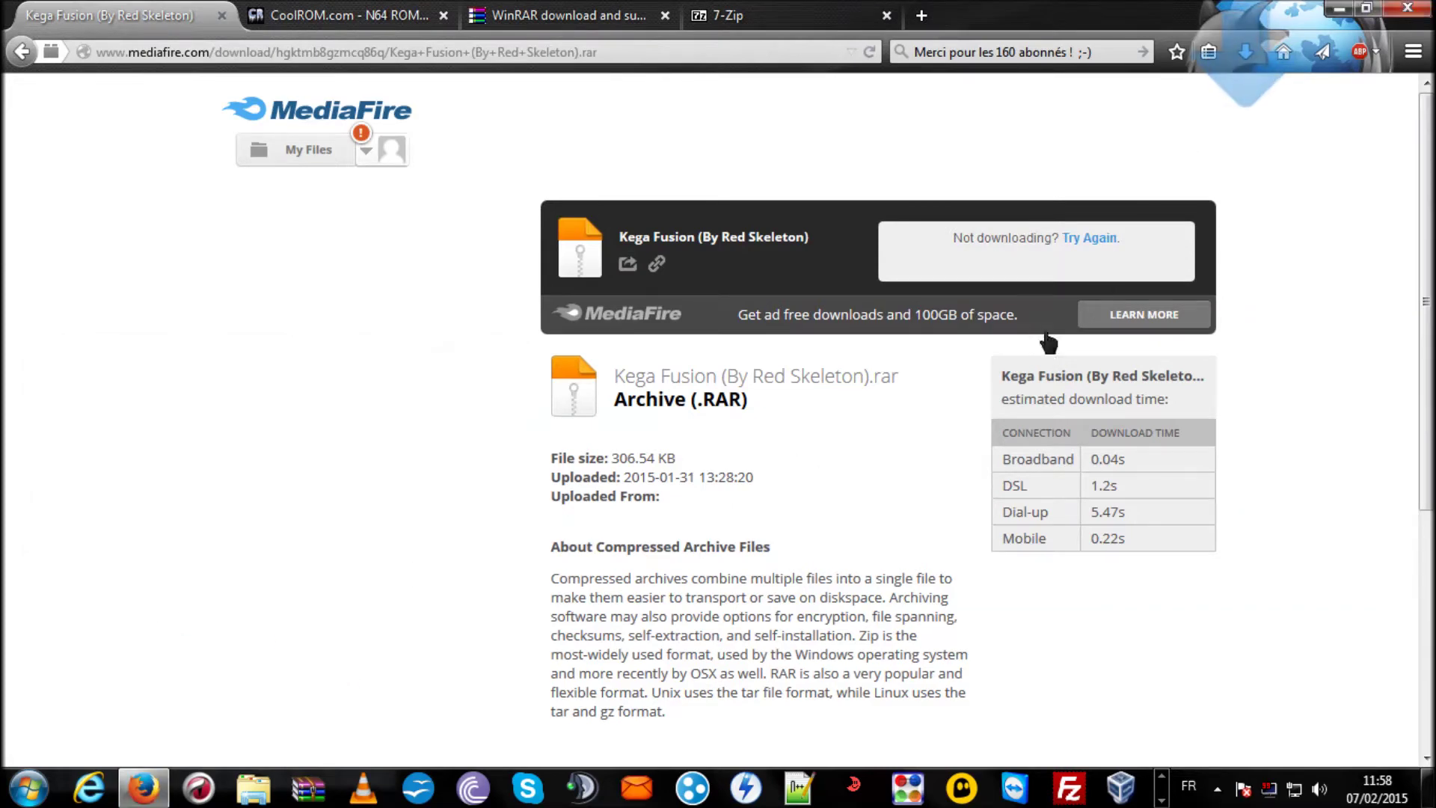
Step: Check for the downloaded Kega Fusion archive in the browser's download list and in the Downloads folder
{"action": "left_click", "coordinate": [1242, 51]}
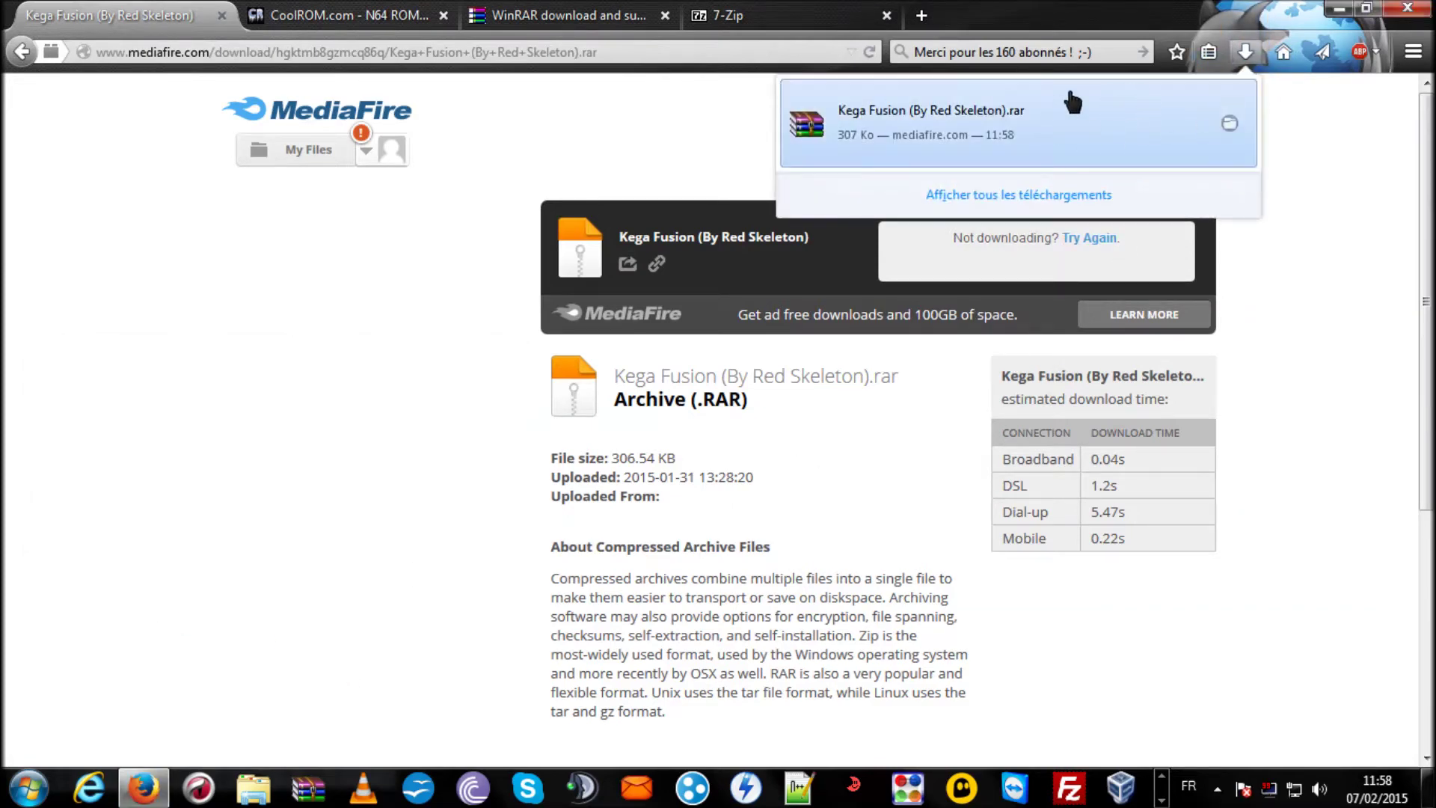
{"action": "left_click", "coordinate": [1247, 56]}
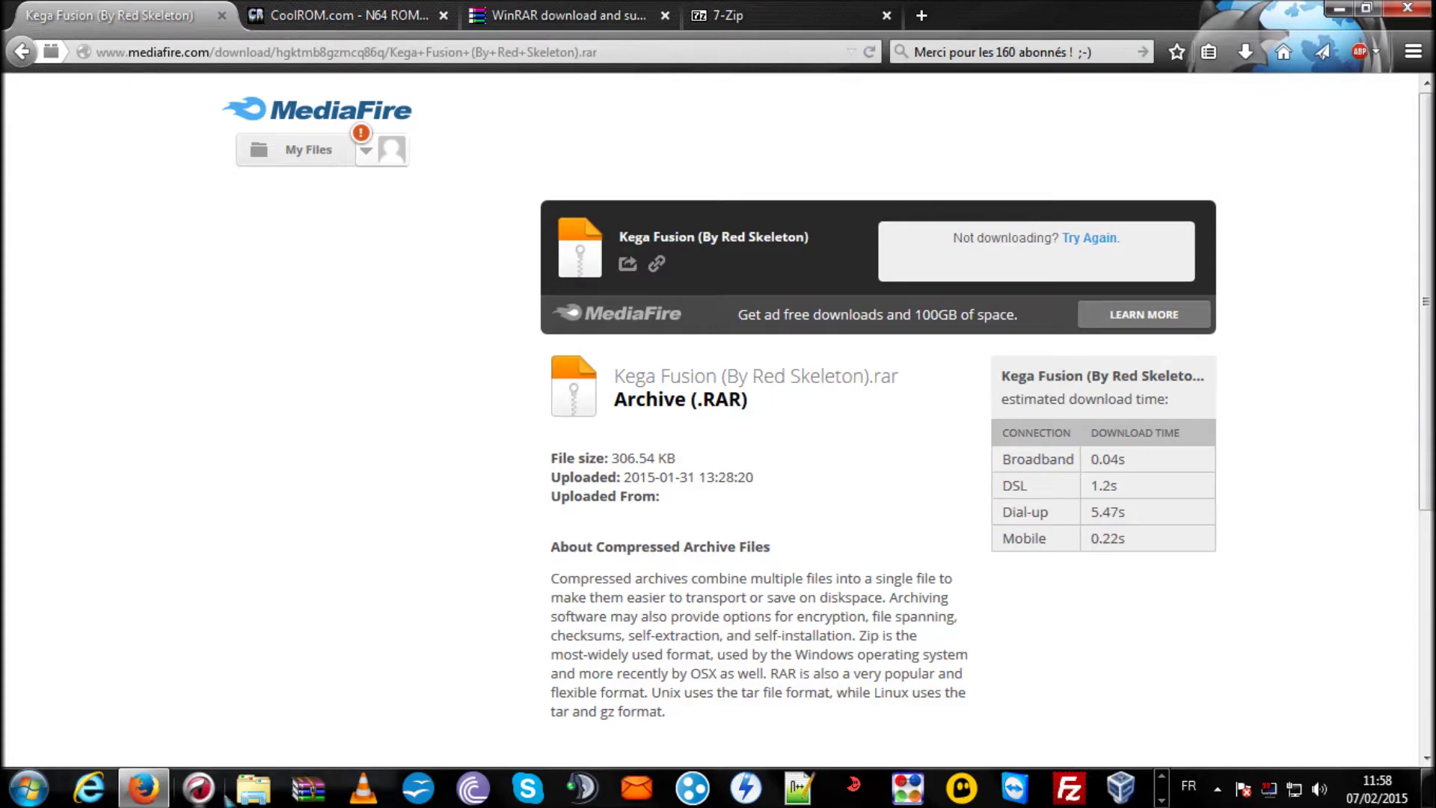
{"action": "right_click", "coordinate": [235, 794]}
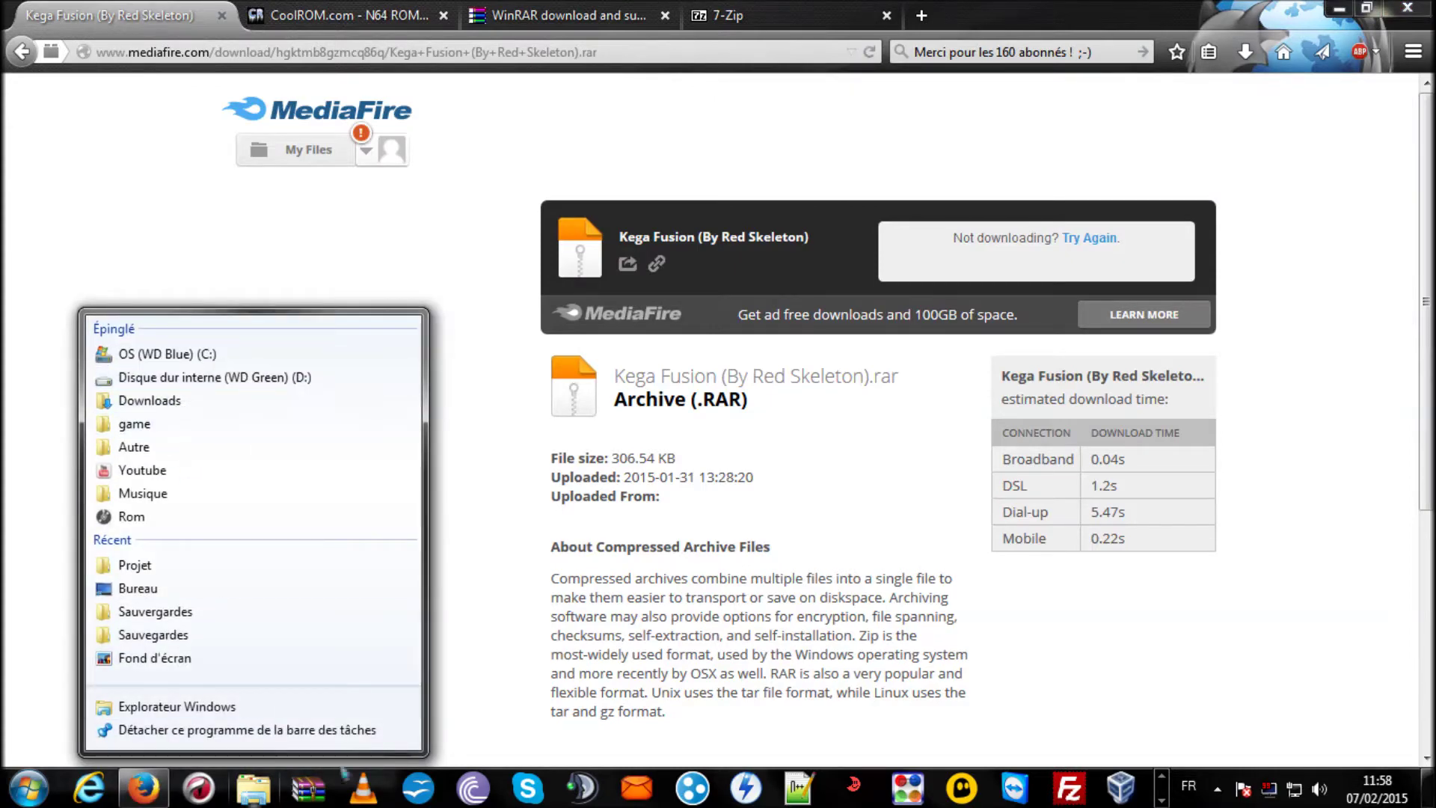
{"action": "left_click", "coordinate": [530, 646]}
{"action": "right_click", "coordinate": [252, 787]}
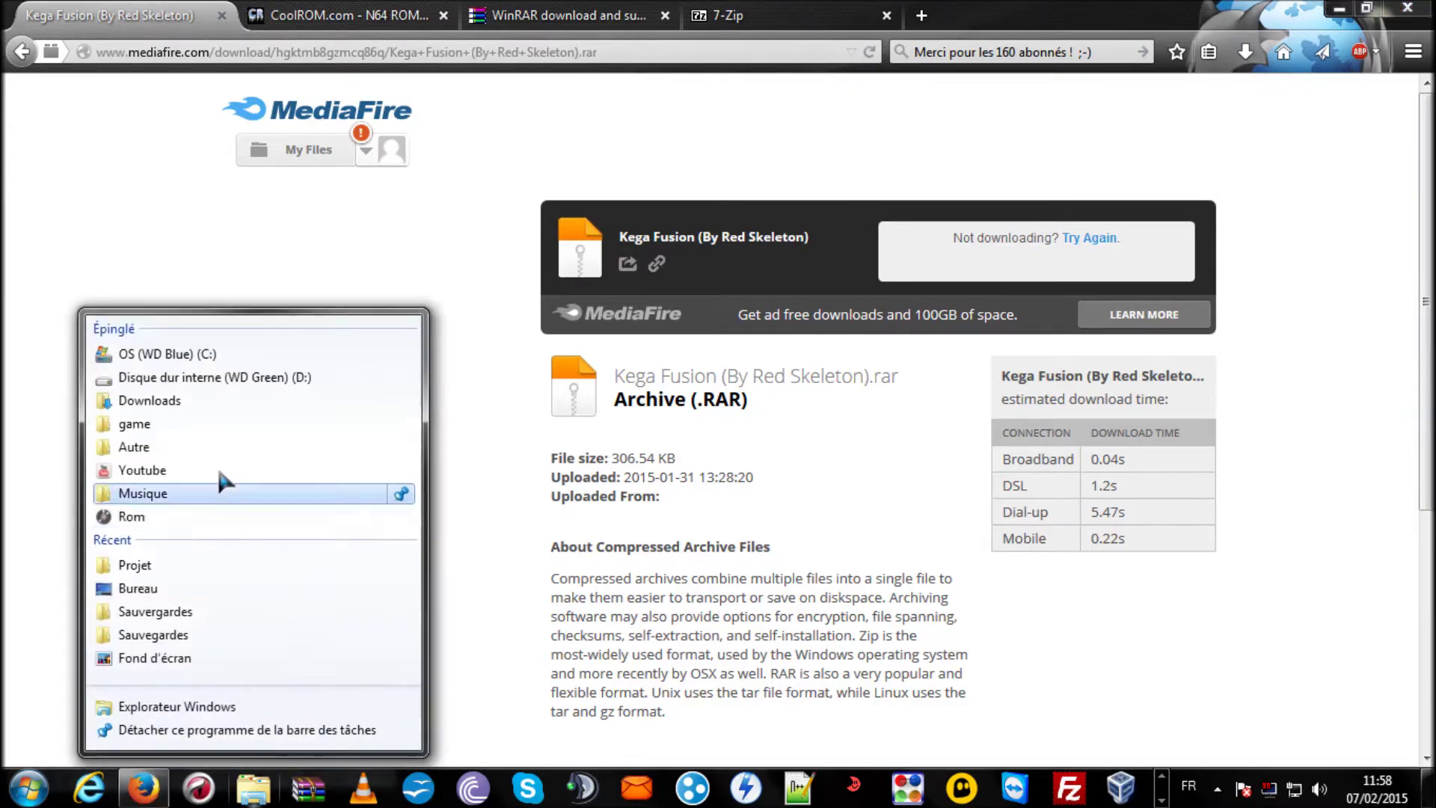
{"action": "left_click", "coordinate": [150, 404]}
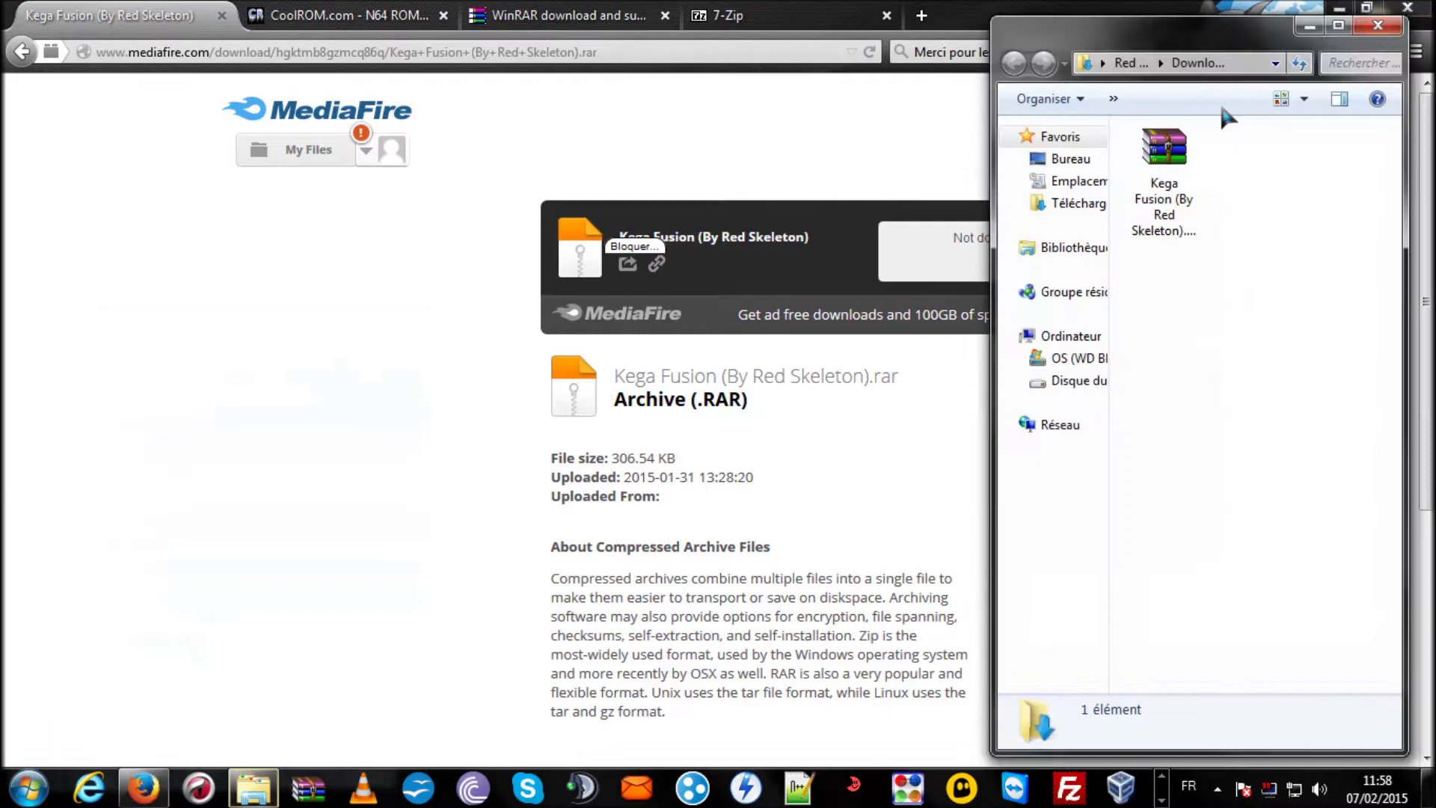
{"action": "left_click", "coordinate": [1377, 24]}
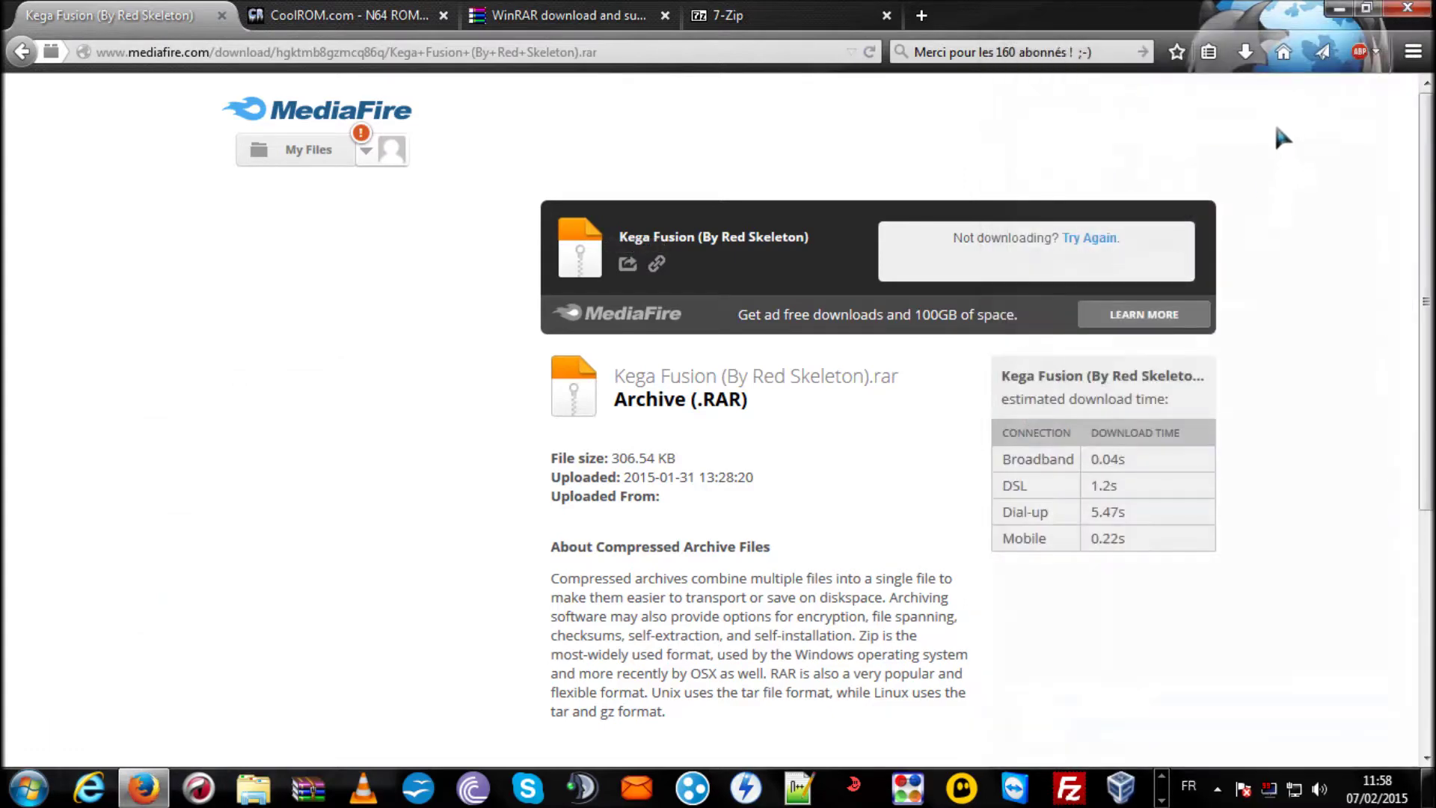
Step: Show the downloaded Kega Fusion archive in its folder and move it onto the desktop below the Recycle Bin
{"action": "left_click", "coordinate": [1245, 52]}
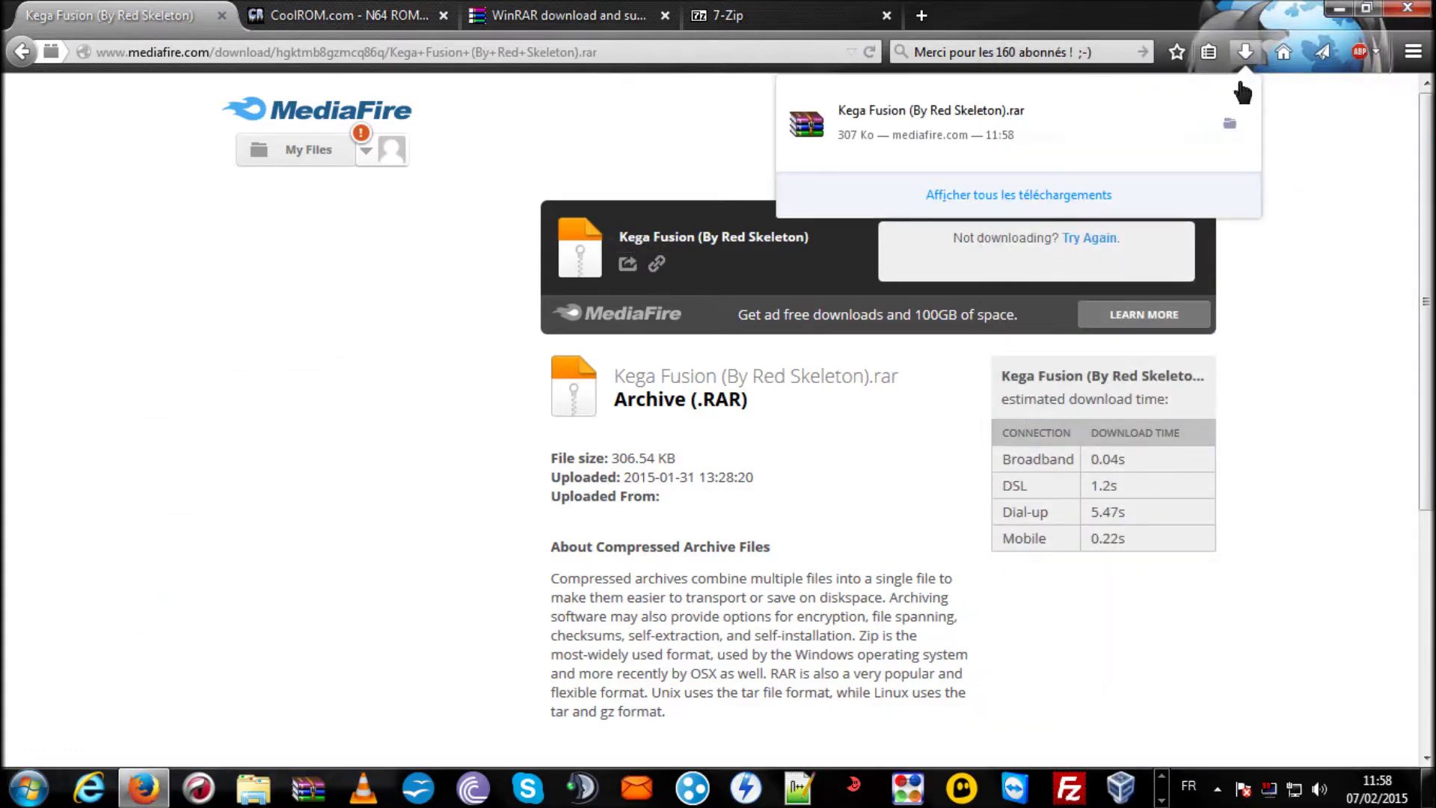
{"action": "left_click", "coordinate": [1229, 126]}
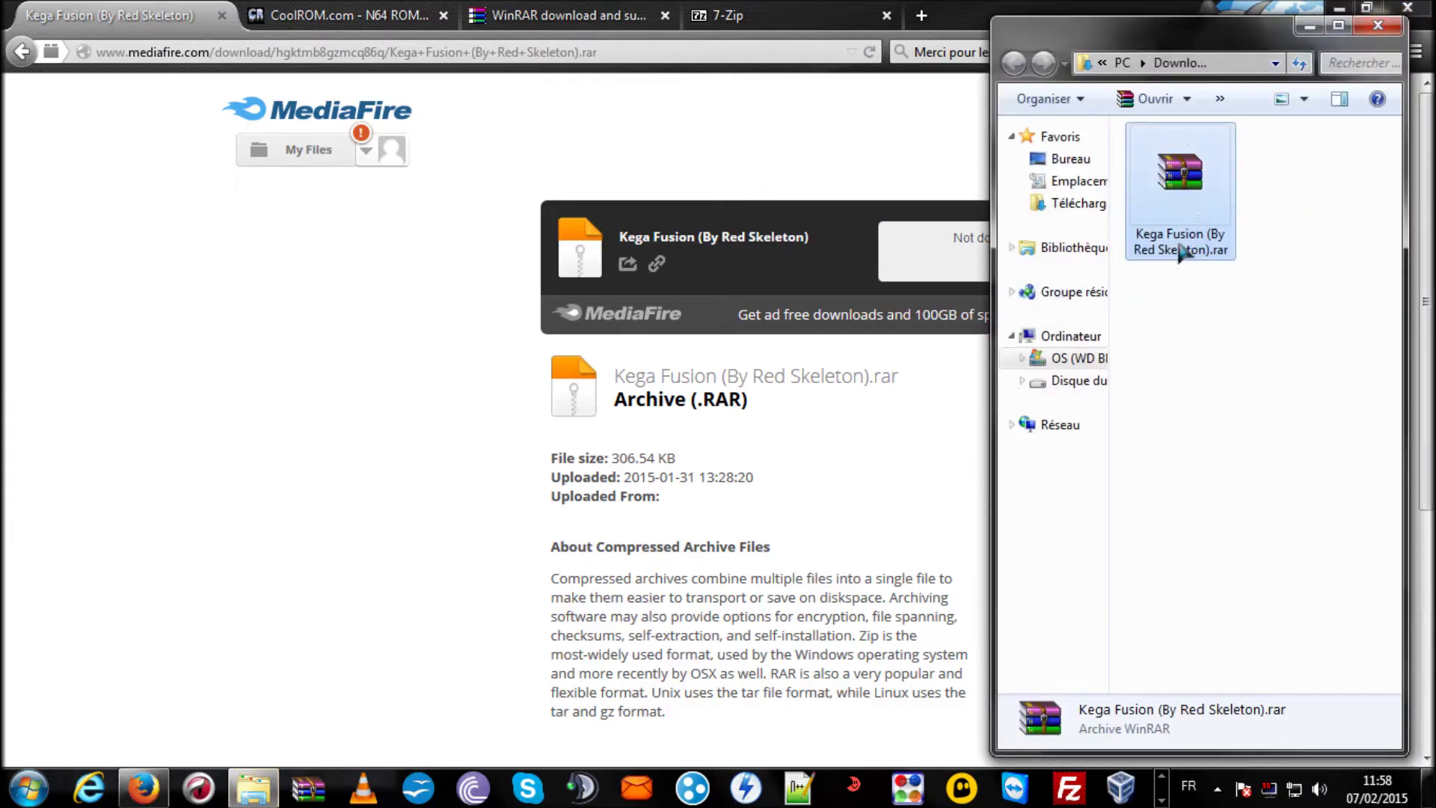
{"action": "left_click", "coordinate": [1288, 9]}
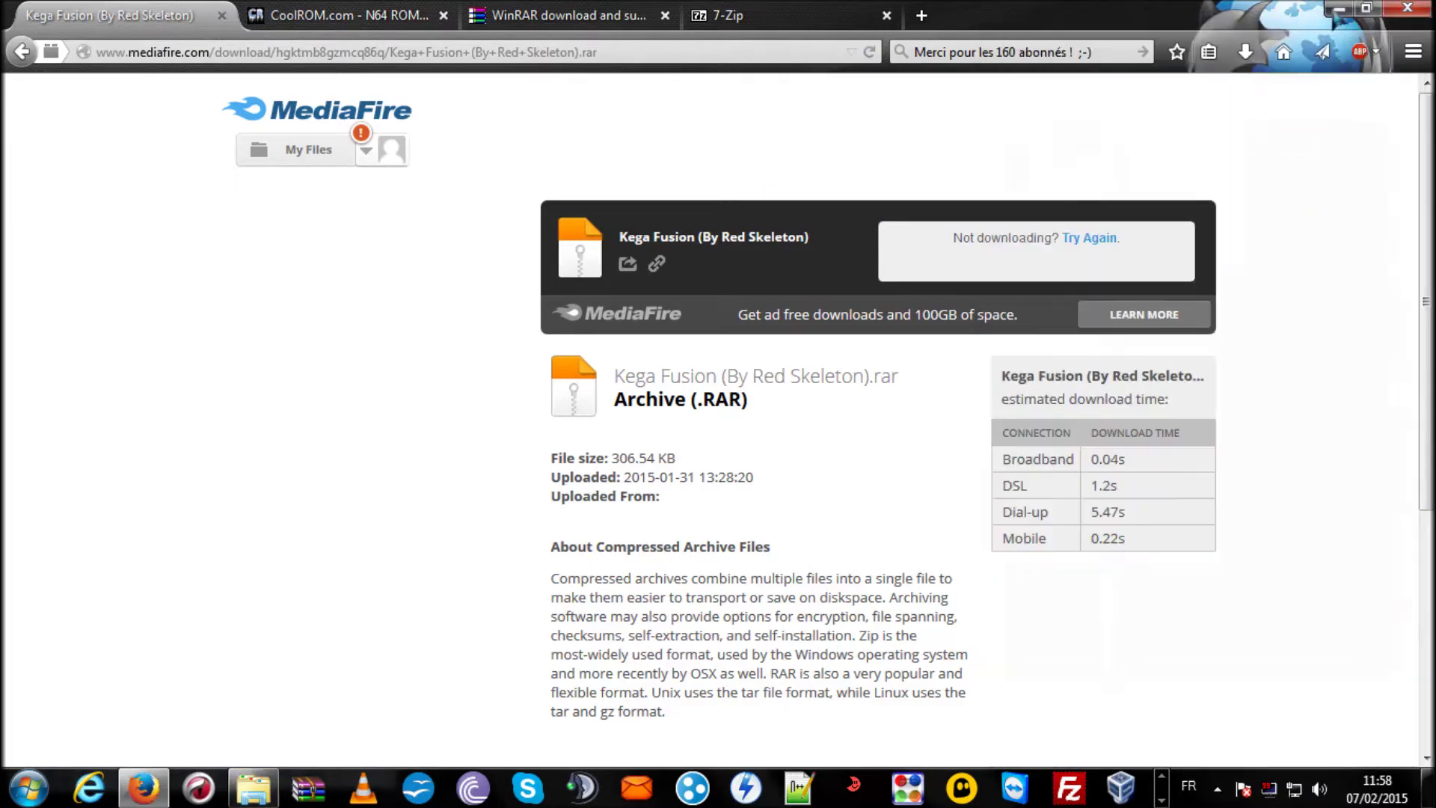
{"action": "left_click", "coordinate": [1343, 9]}
{"action": "left_click_drag", "start_coordinate": [1180, 187], "coordinate": [75, 131]}
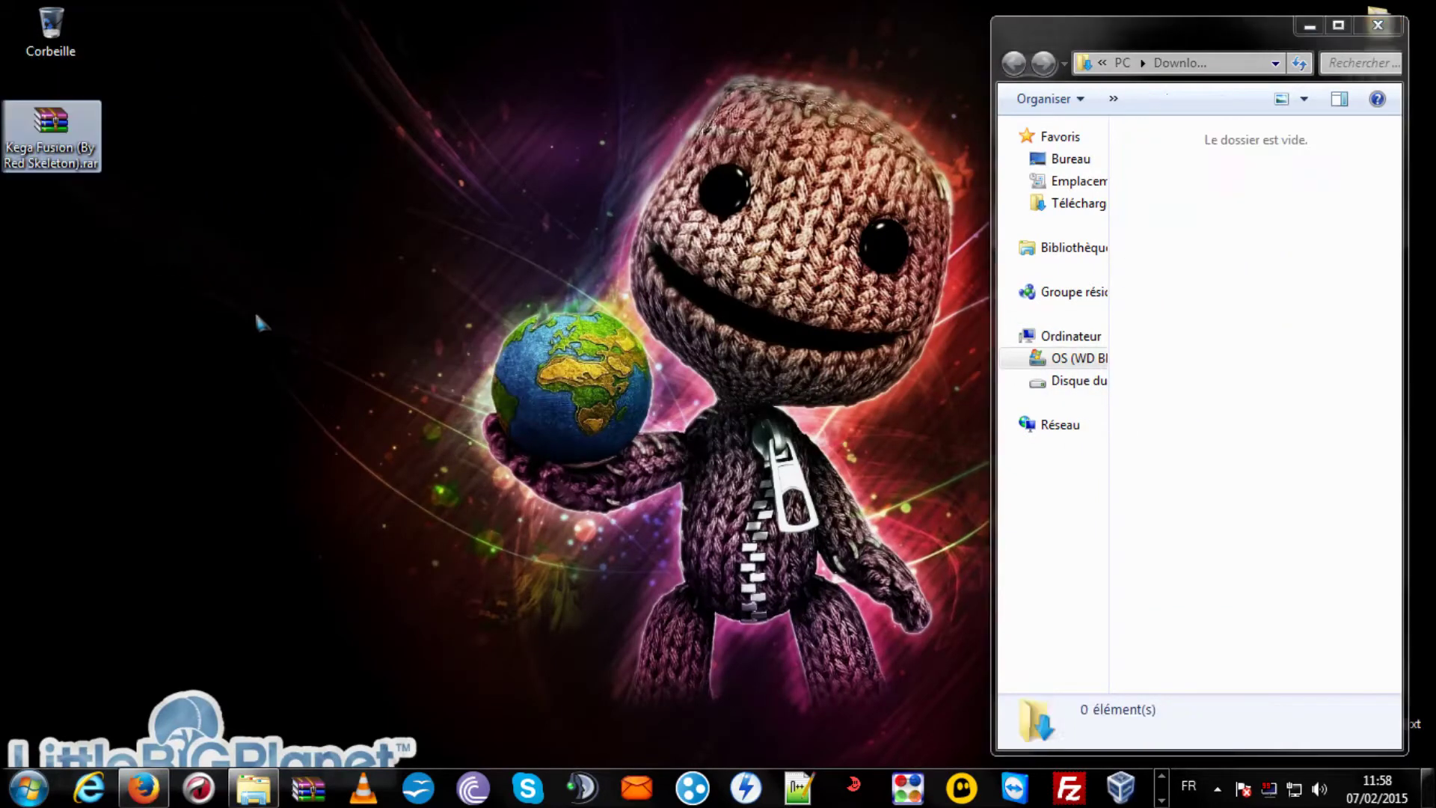
{"action": "left_click", "coordinate": [1378, 25]}
{"action": "left_click", "coordinate": [20, 216]}
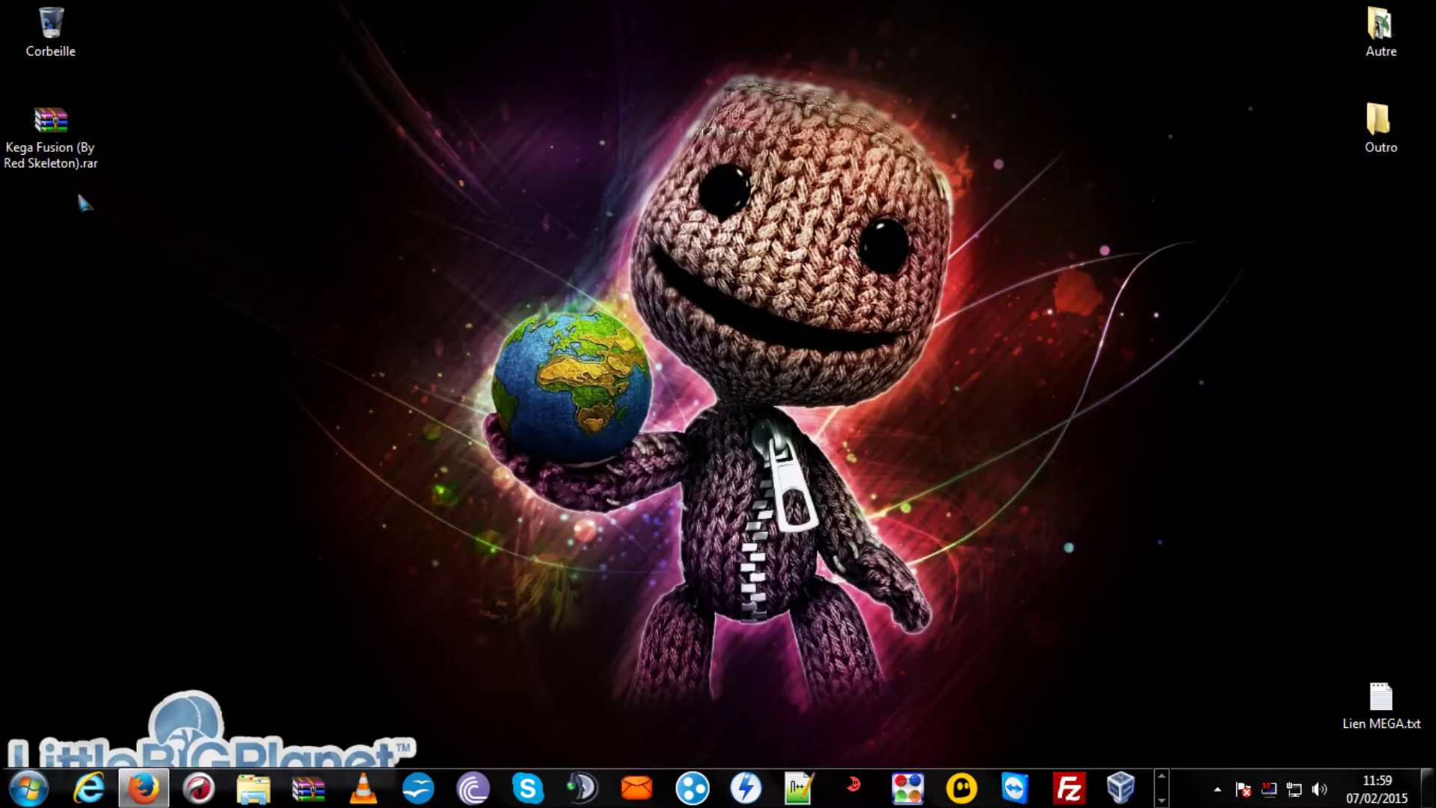
Step: Extract the Kega Fusion archive directly onto the desktop with WinRAR
{"action": "right_click", "coordinate": [57, 134]}
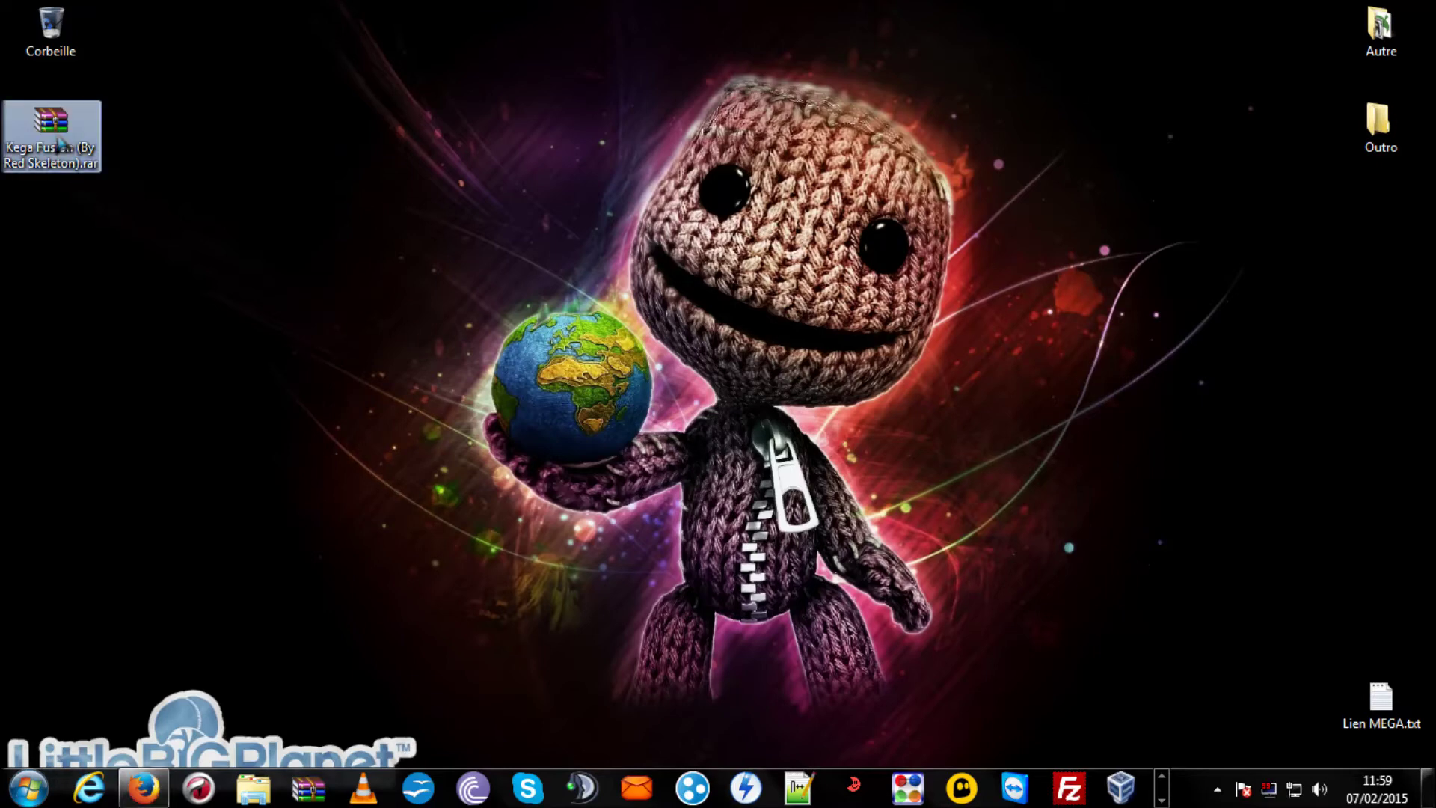
{"action": "mouse_move", "coordinate": [104, 165]}
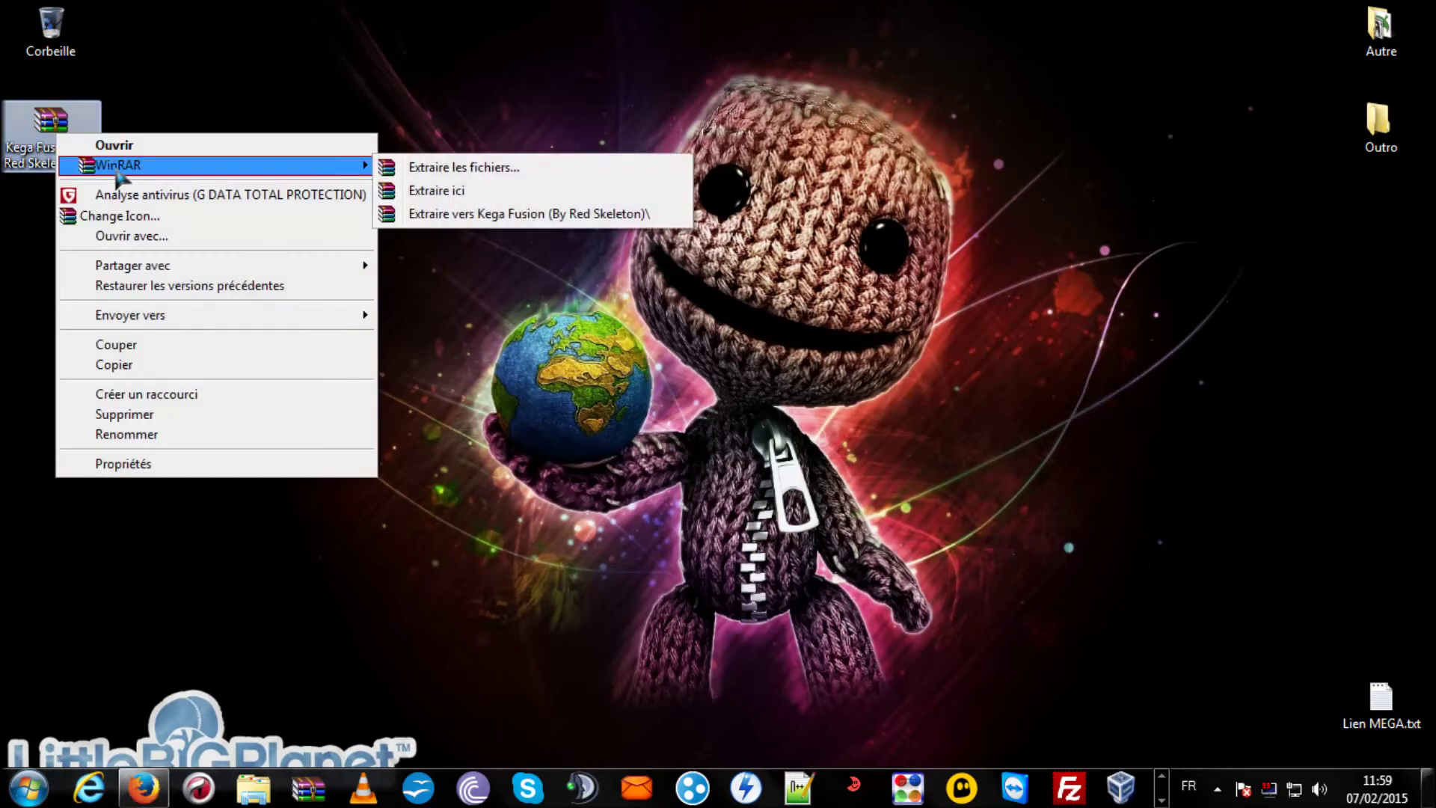
{"action": "left_click", "coordinate": [433, 193]}
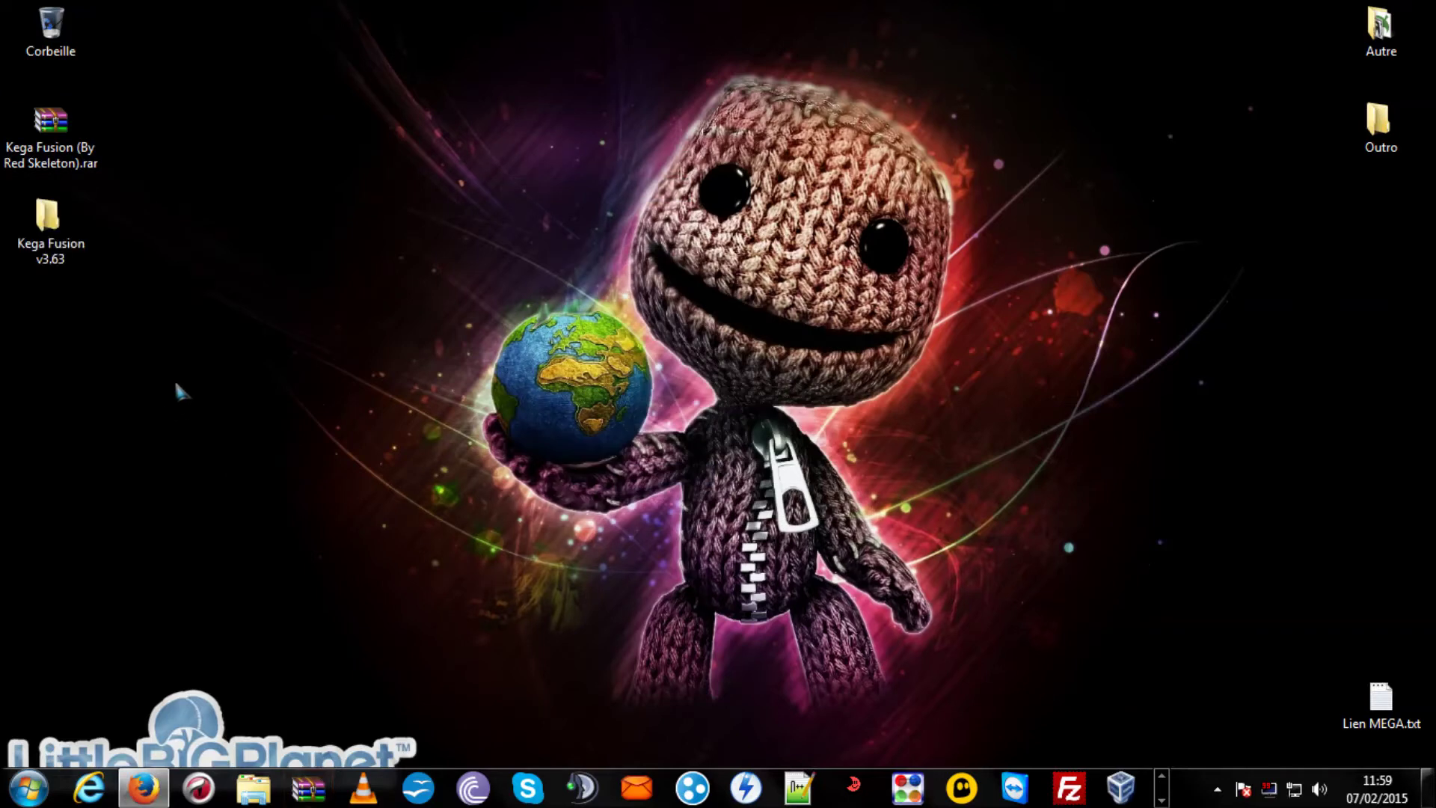
Step: Permanently delete the Kega Fusion archive from the desktop and put the extracted folder in its place
{"action": "left_click_drag", "start_coordinate": [52, 133], "coordinate": [80, 35]}
{"action": "left_click_drag", "start_coordinate": [45, 217], "coordinate": [53, 120]}
{"action": "right_click", "coordinate": [60, 38]}
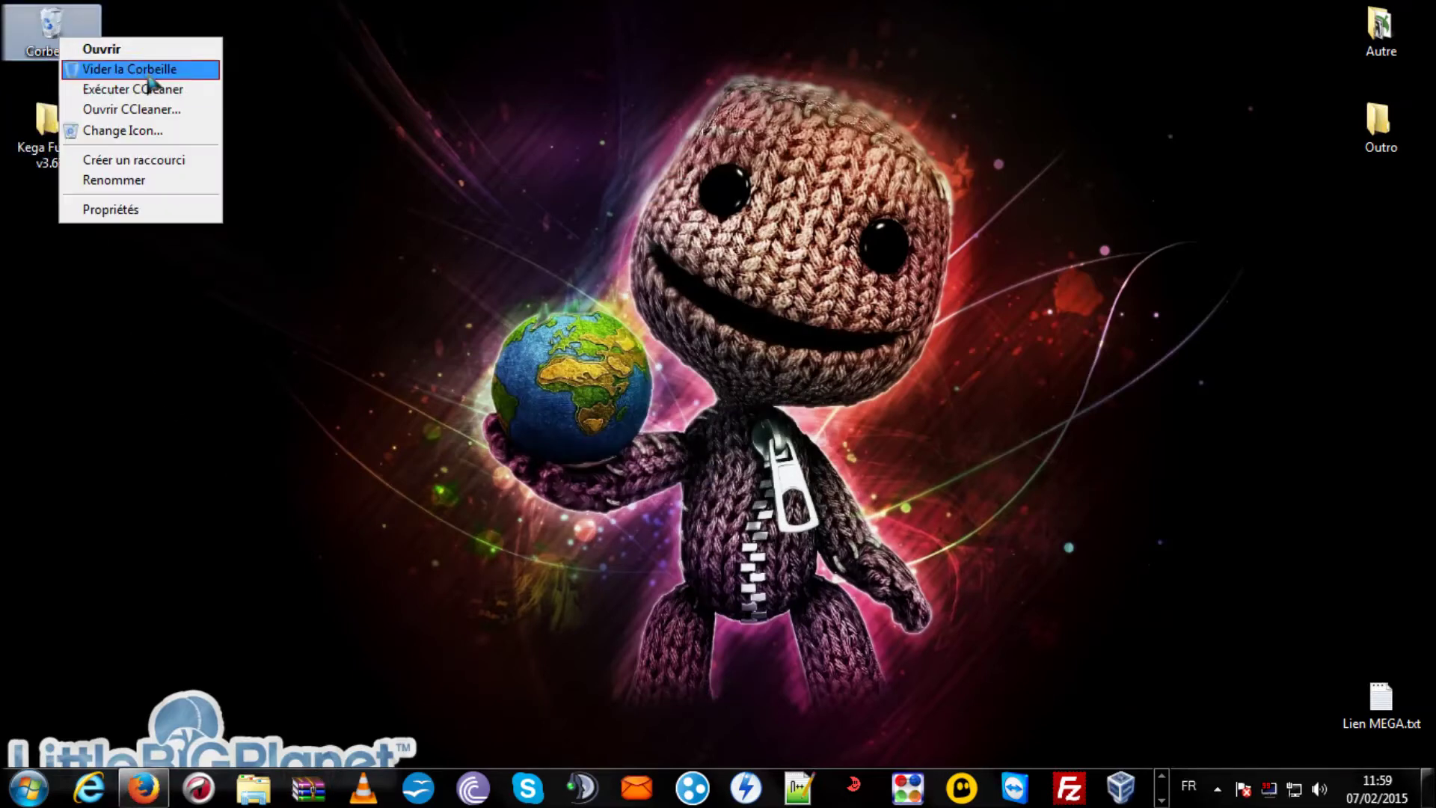
{"action": "left_click", "coordinate": [112, 70]}
{"action": "left_click", "coordinate": [799, 476]}
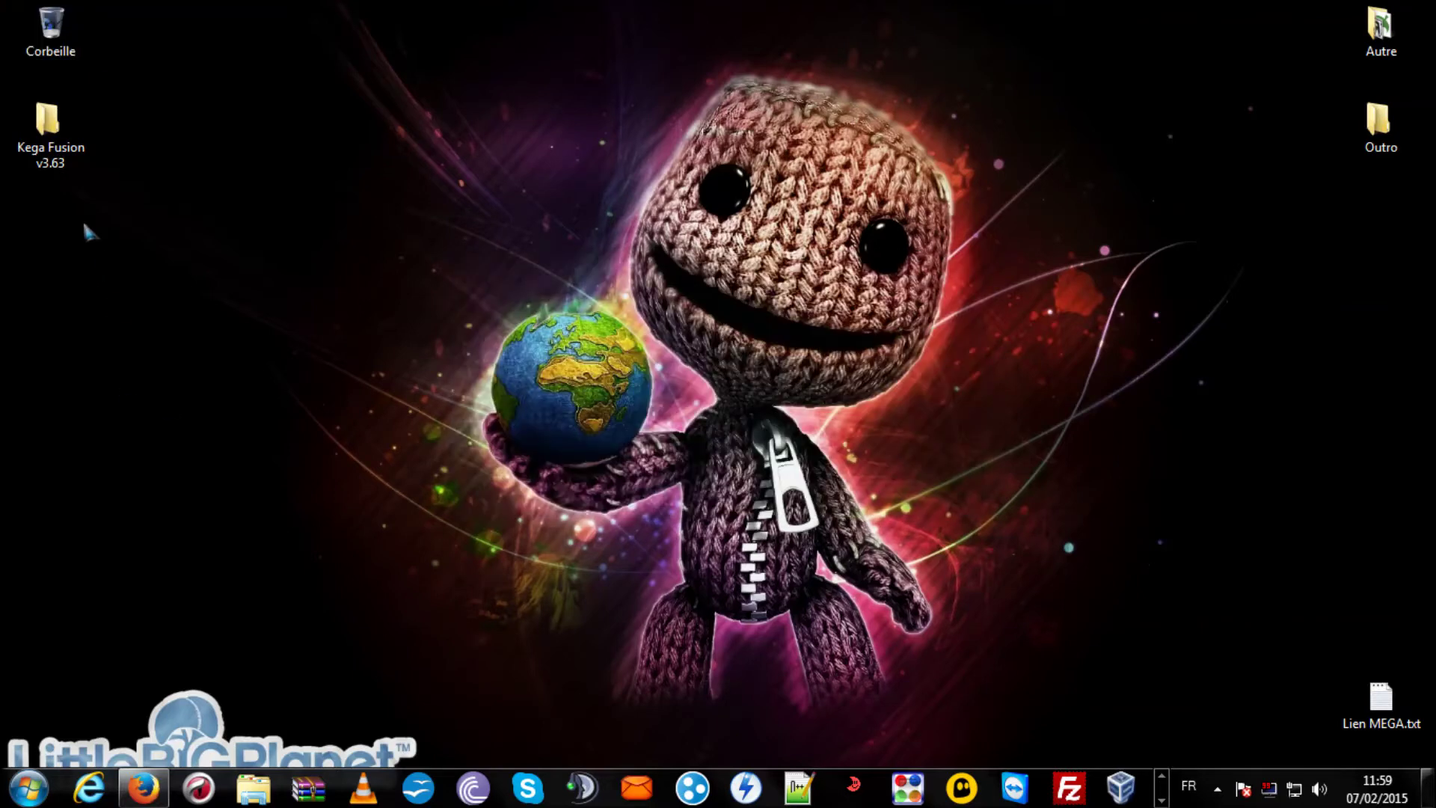
Step: Run Fusion.exe from the Kega Fusion v3.63 folder, accepting the security warning
{"action": "double_click", "coordinate": [66, 157]}
{"action": "left_click", "coordinate": [1197, 185]}
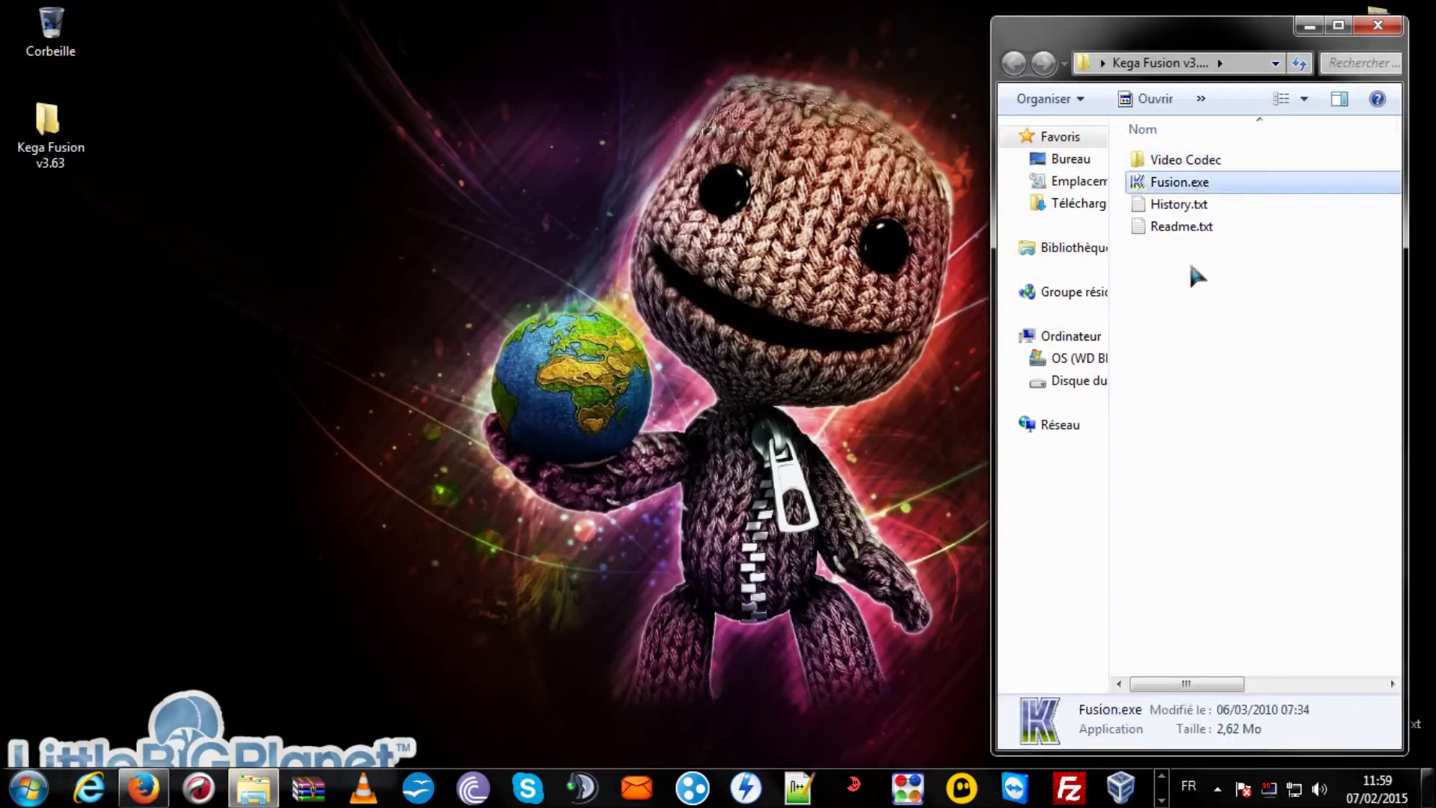
{"action": "double_click", "coordinate": [1174, 184]}
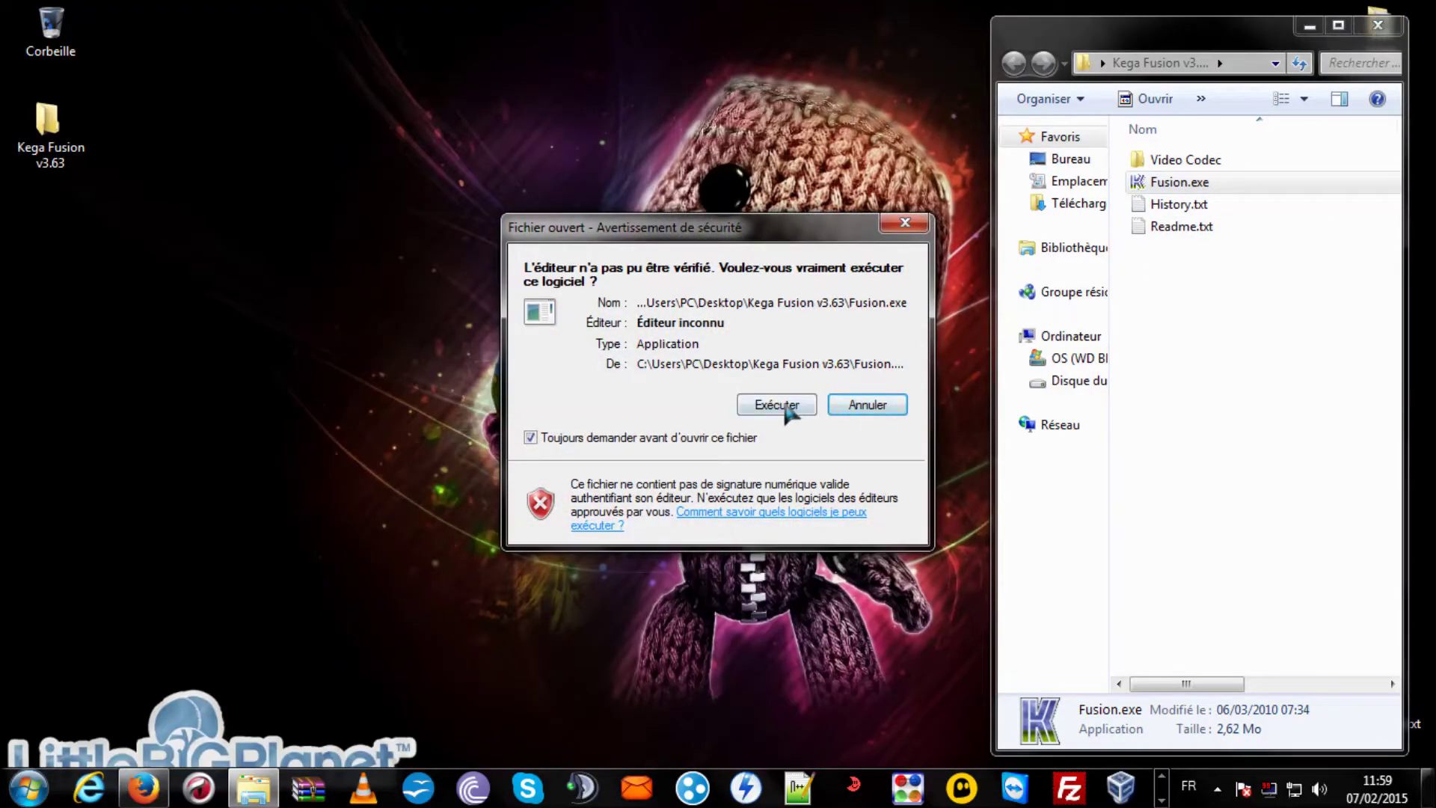
{"action": "left_click", "coordinate": [782, 408]}
Step: Close the program folder and minimise the Fusion window after moving it toward the middle of the desktop
{"action": "left_click", "coordinate": [1378, 25]}
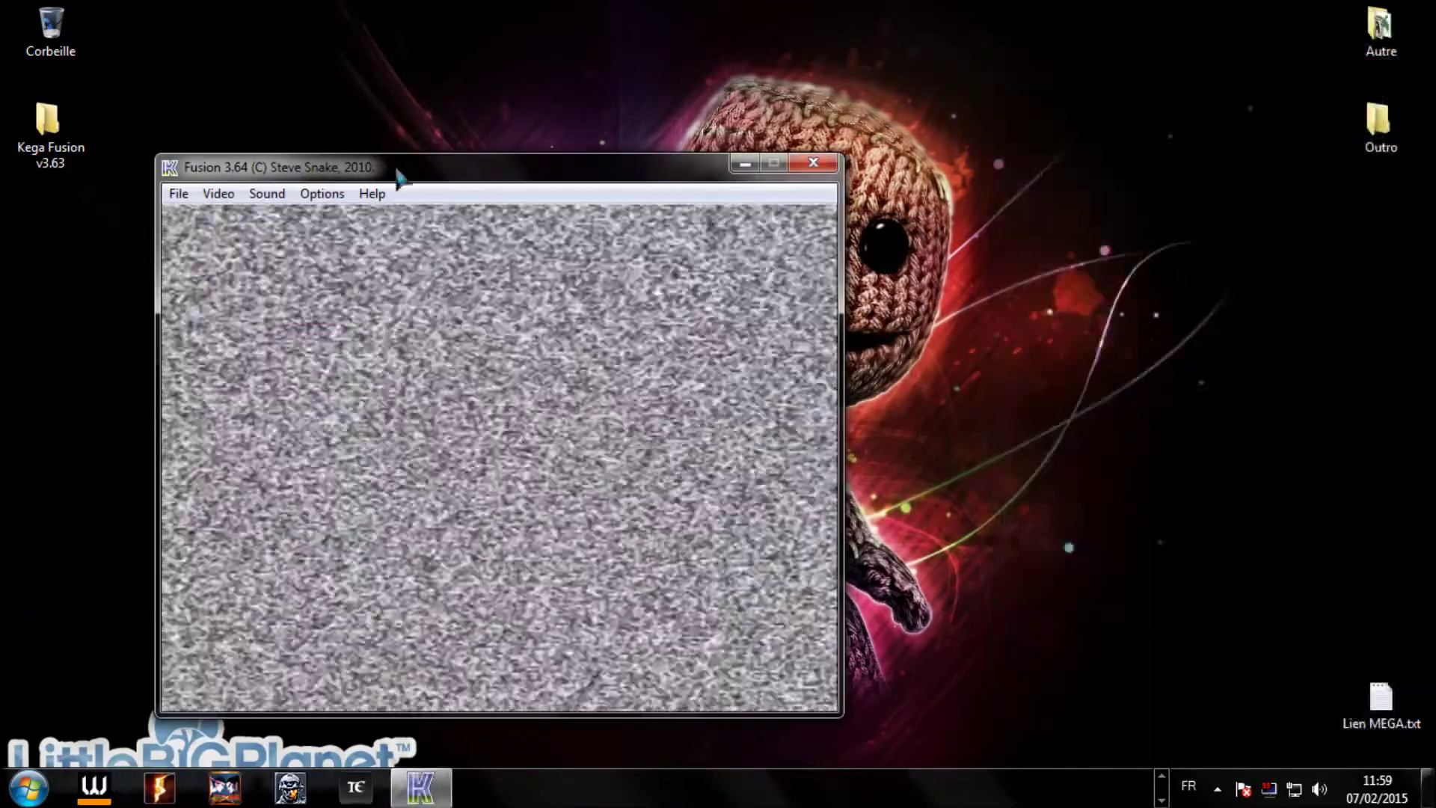
{"action": "left_click_drag", "start_coordinate": [394, 170], "coordinate": [590, 107]}
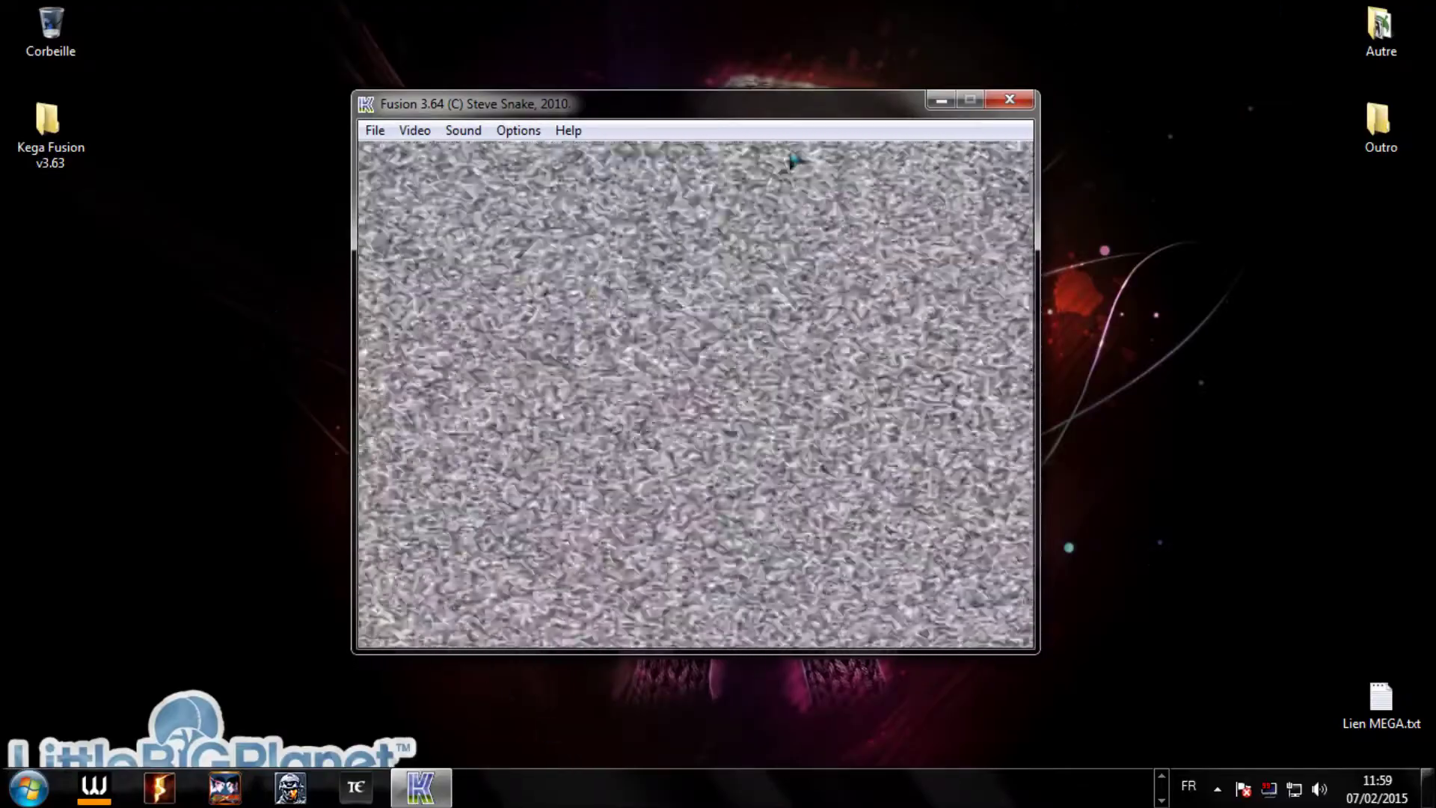
{"action": "left_click", "coordinate": [939, 101]}
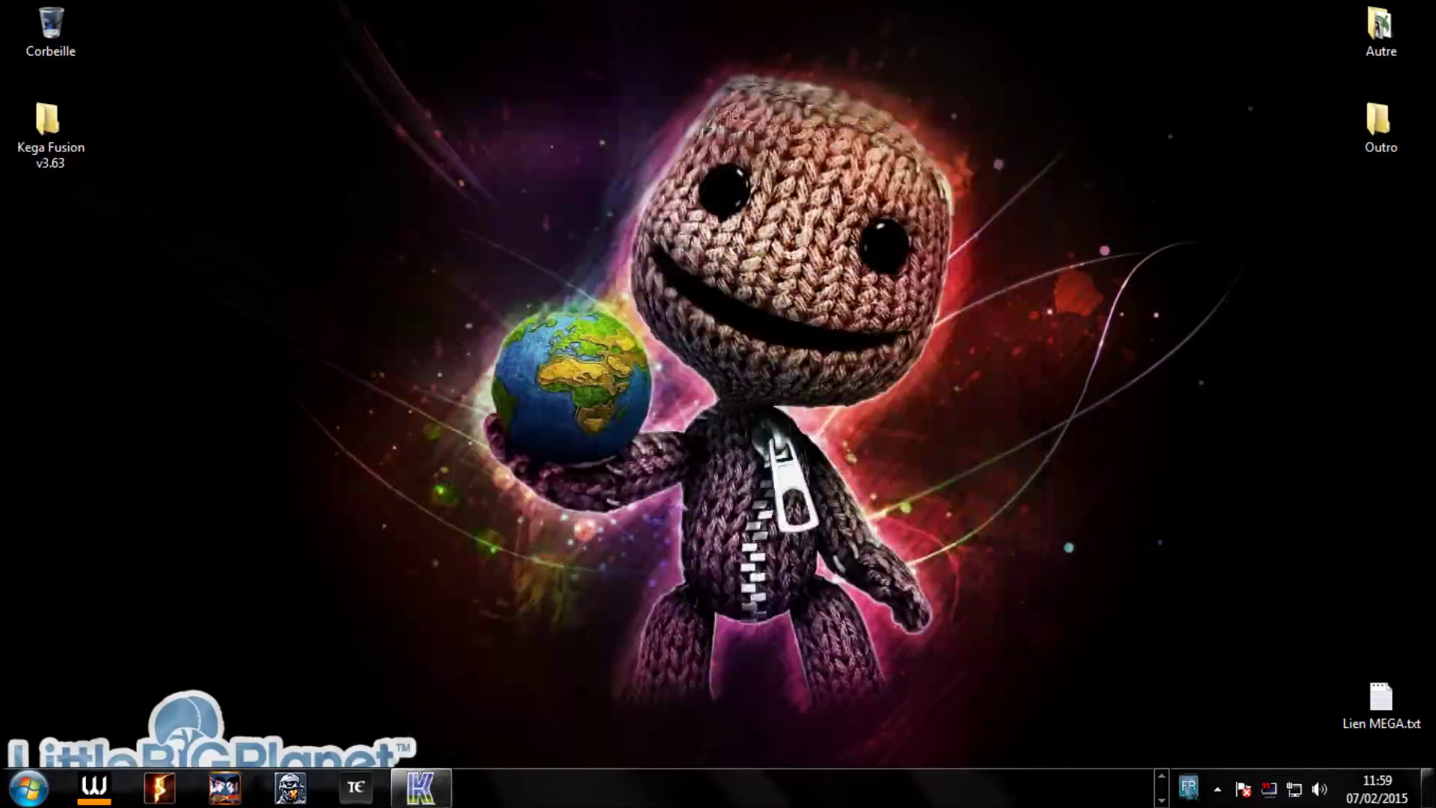
Step: Switch to the CoolROM page in Firefox and open its Sega Genesis ROM section
{"action": "left_click", "coordinate": [1162, 776]}
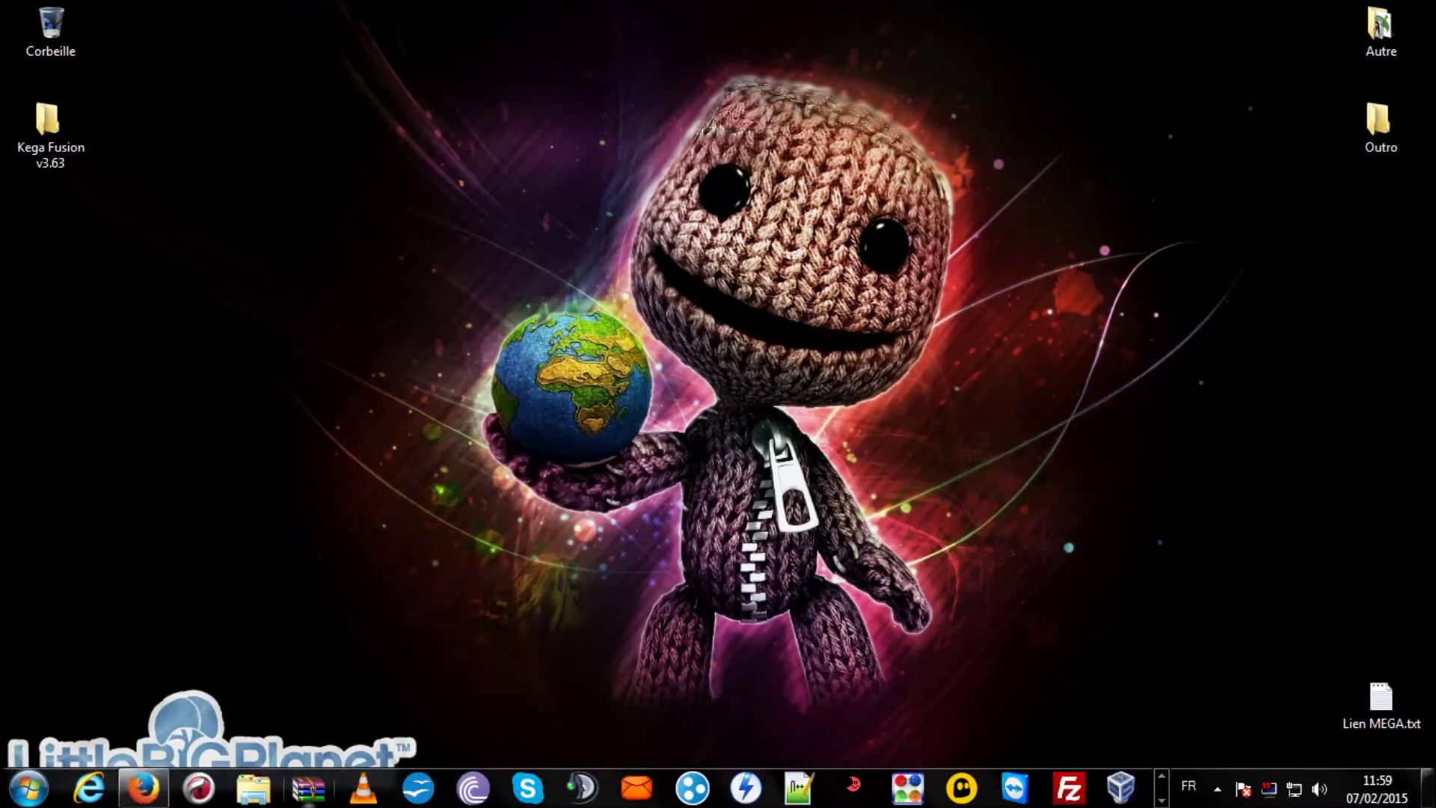
{"action": "left_click", "coordinate": [144, 787]}
{"action": "left_click", "coordinate": [344, 15]}
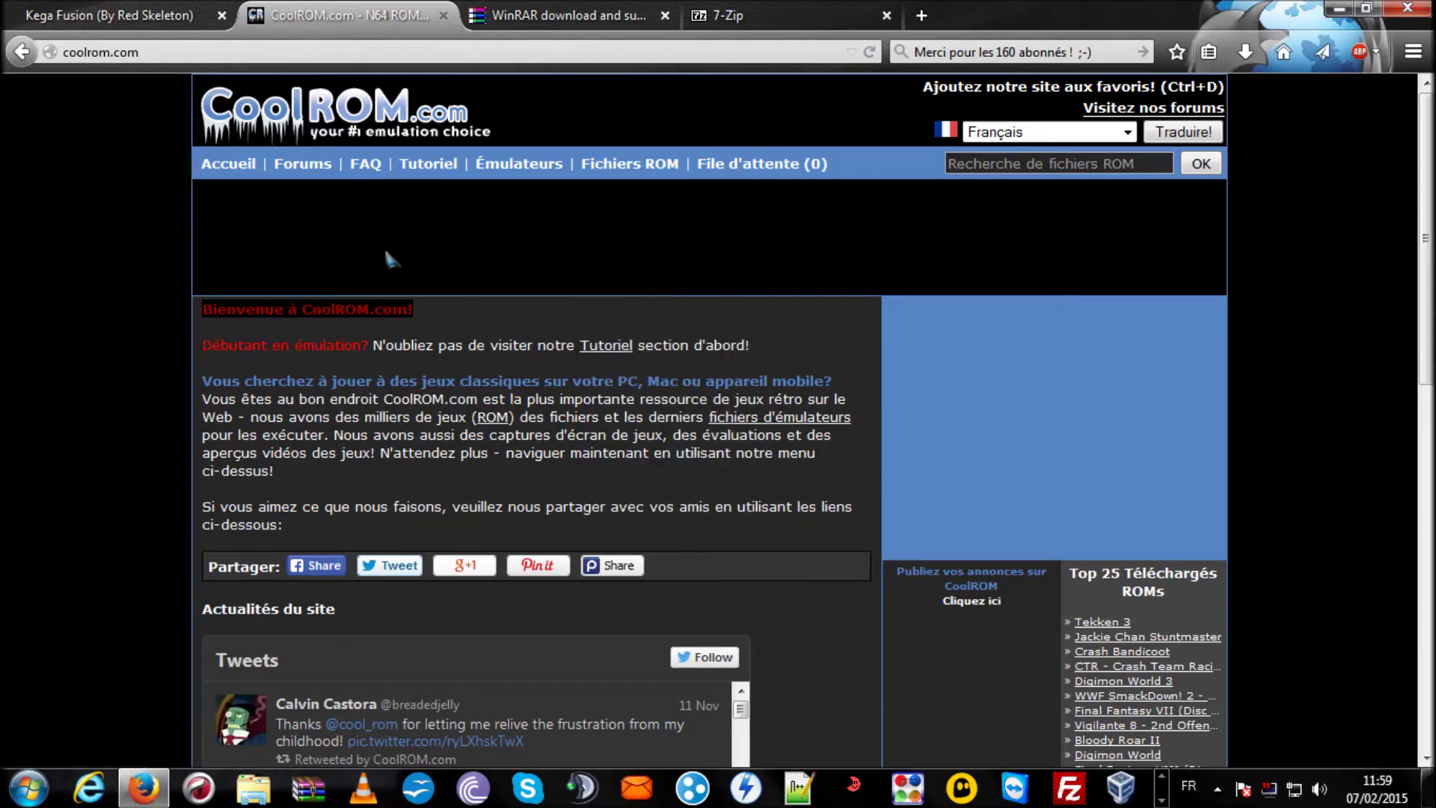
{"action": "scroll", "coordinate": [451, 258], "scroll_direction": "down", "scroll_amount": 4}
{"action": "scroll", "coordinate": [451, 258], "scroll_direction": "up", "scroll_amount": 4}
{"action": "mouse_move", "coordinate": [618, 173]}
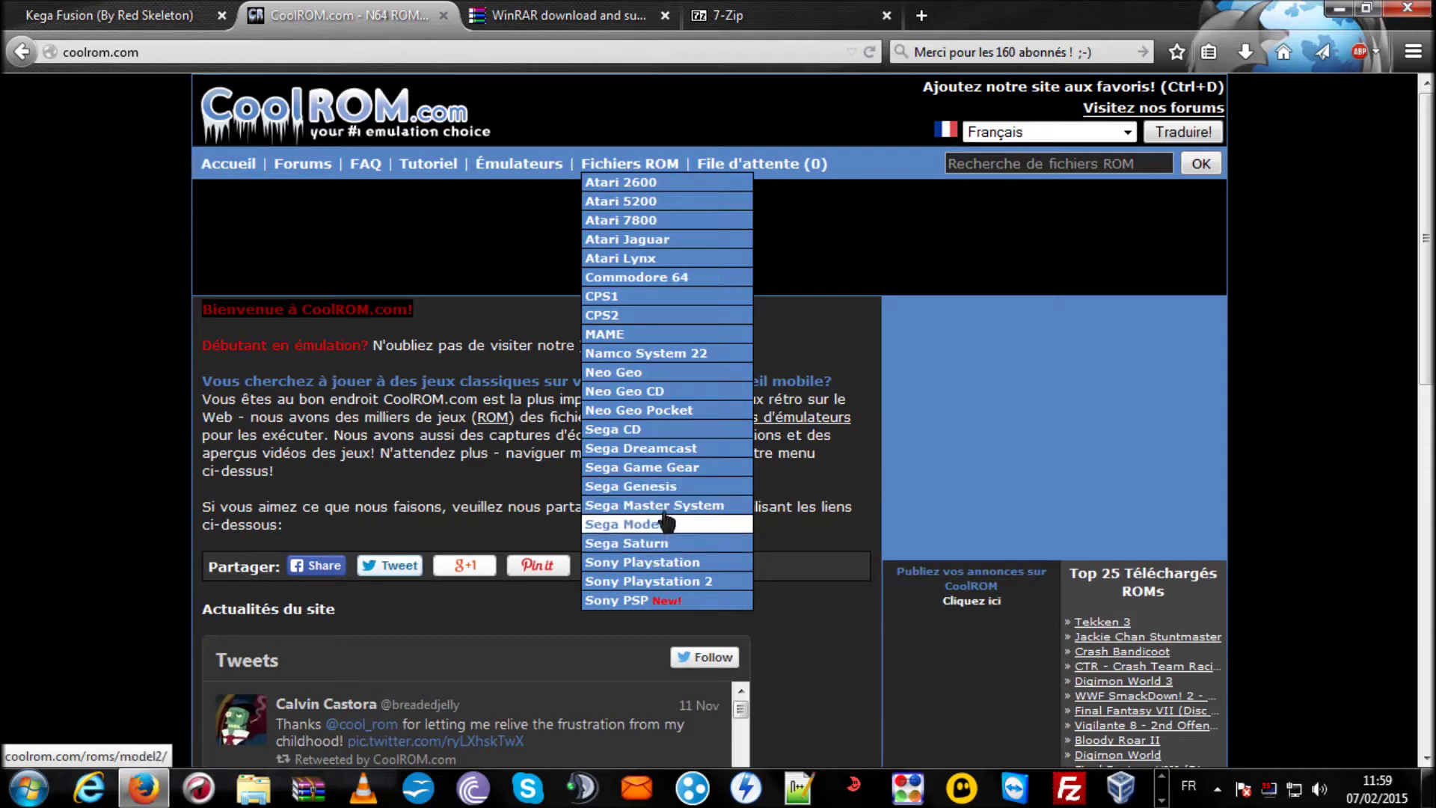
{"action": "left_click", "coordinate": [662, 487]}
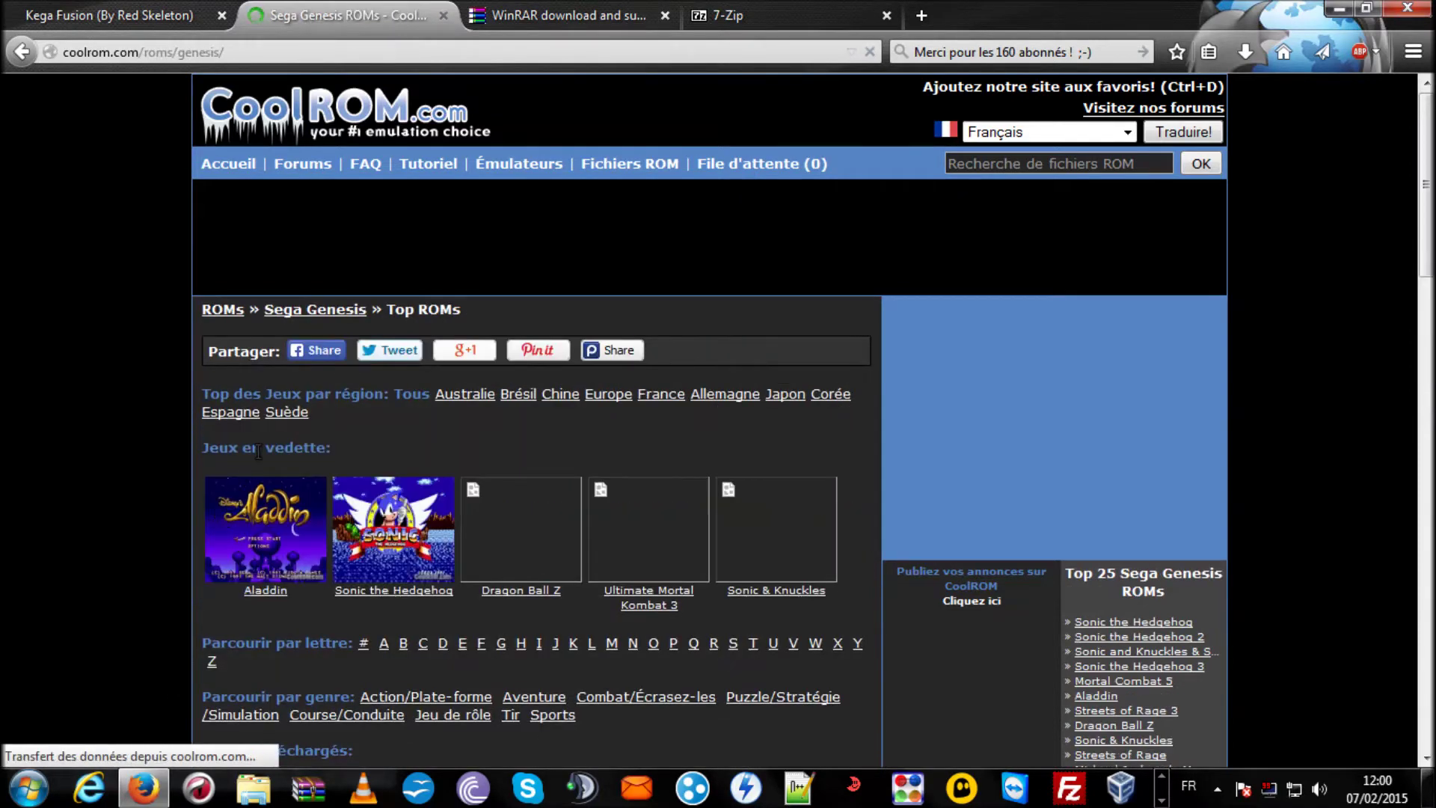
Step: Look through the most downloaded, top-rated and recently added games in the Sega Genesis section
{"action": "scroll", "coordinate": [258, 451], "scroll_direction": "down", "scroll_amount": 3}
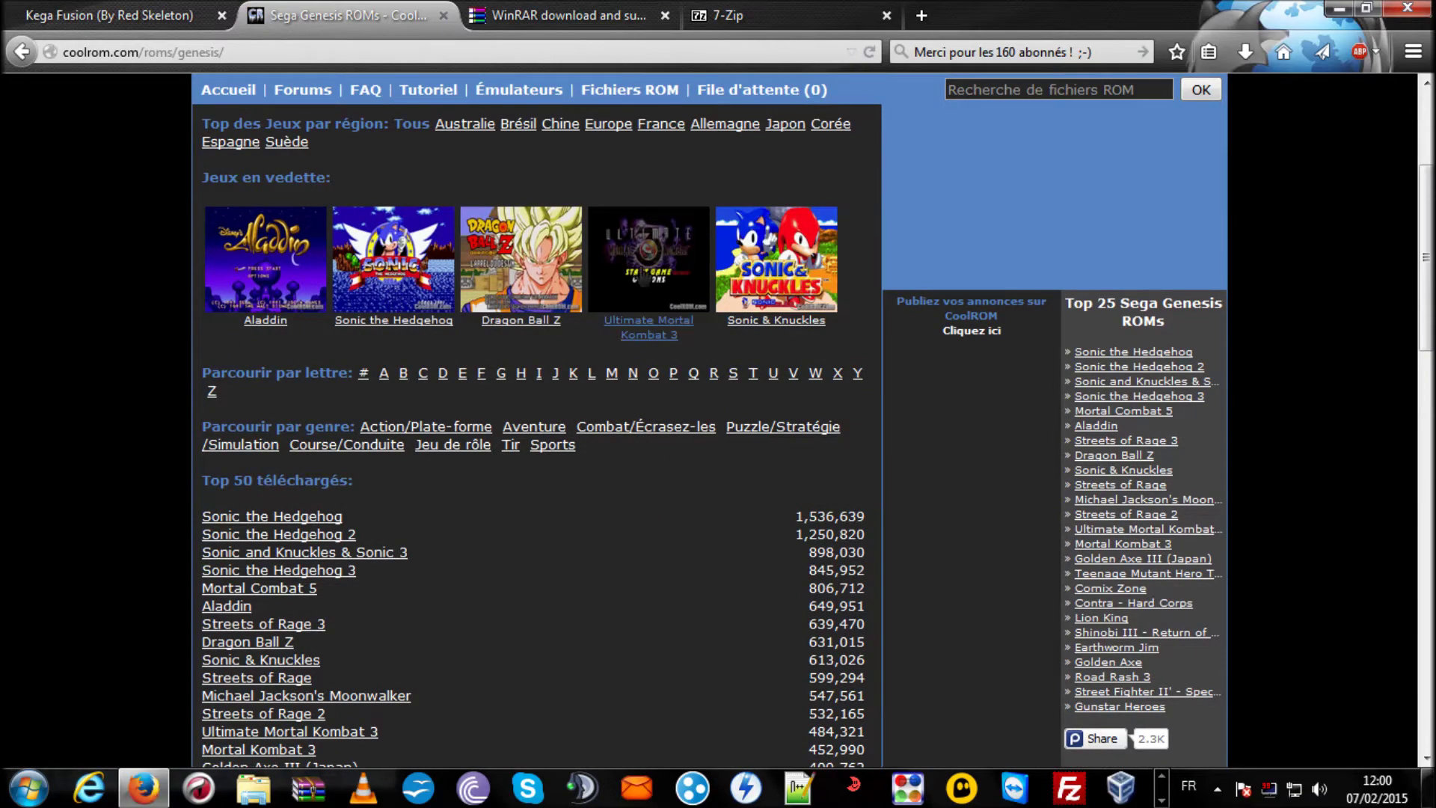
{"action": "scroll", "coordinate": [344, 628], "scroll_direction": "down", "scroll_amount": 3}
{"action": "scroll", "coordinate": [258, 639], "scroll_direction": "down", "scroll_amount": 10}
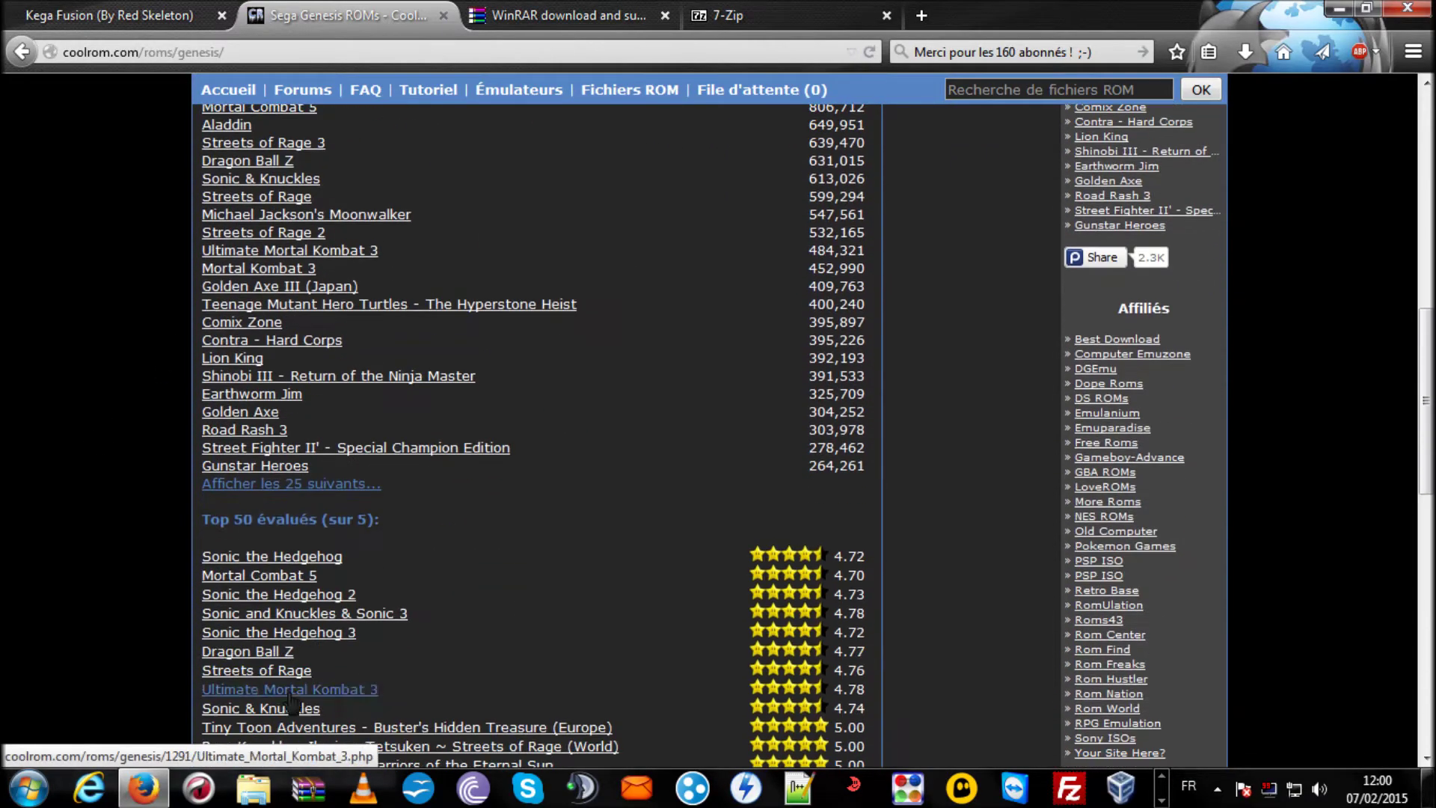
{"action": "scroll", "coordinate": [303, 706], "scroll_direction": "down", "scroll_amount": 1}
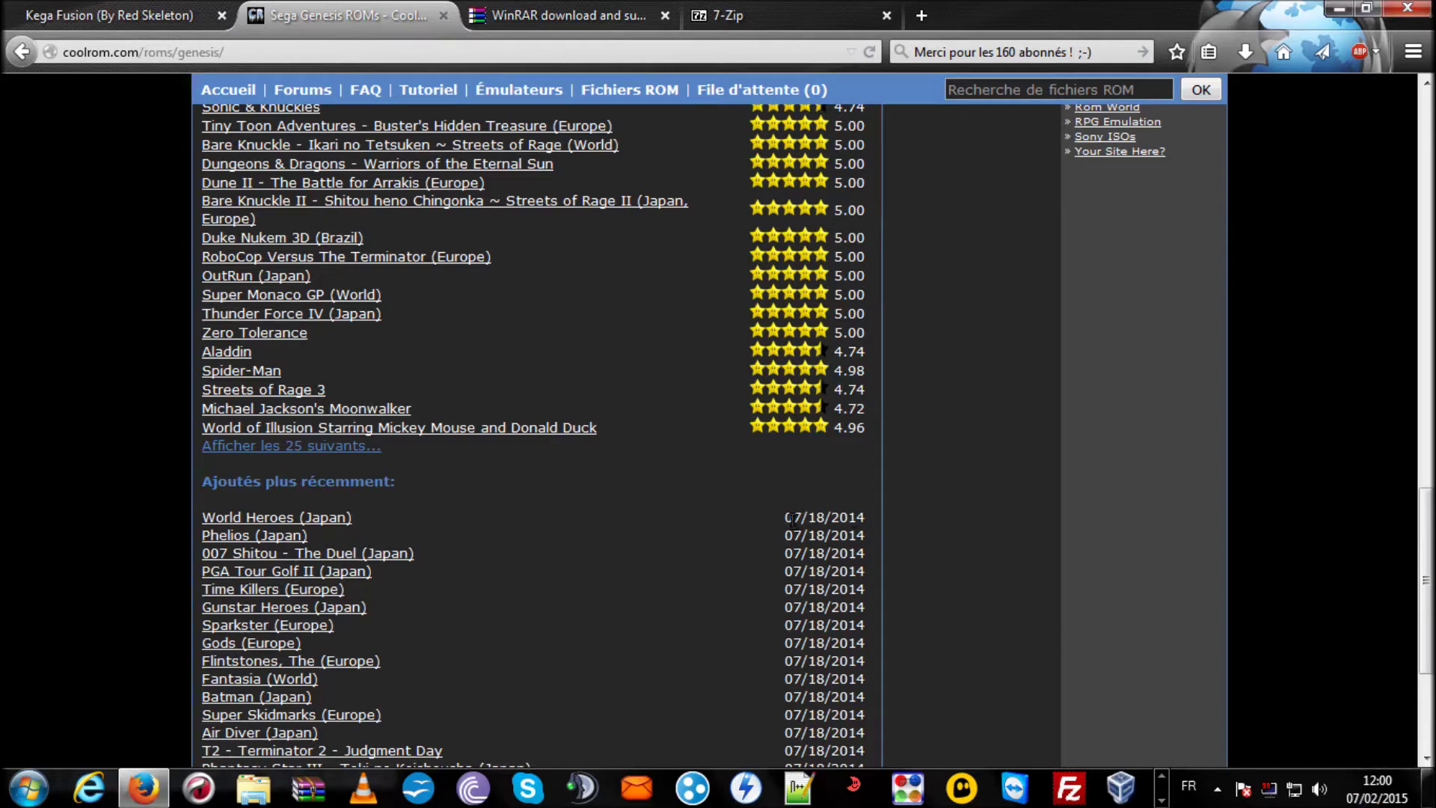
{"action": "scroll", "coordinate": [648, 533], "scroll_direction": "down", "scroll_amount": 5}
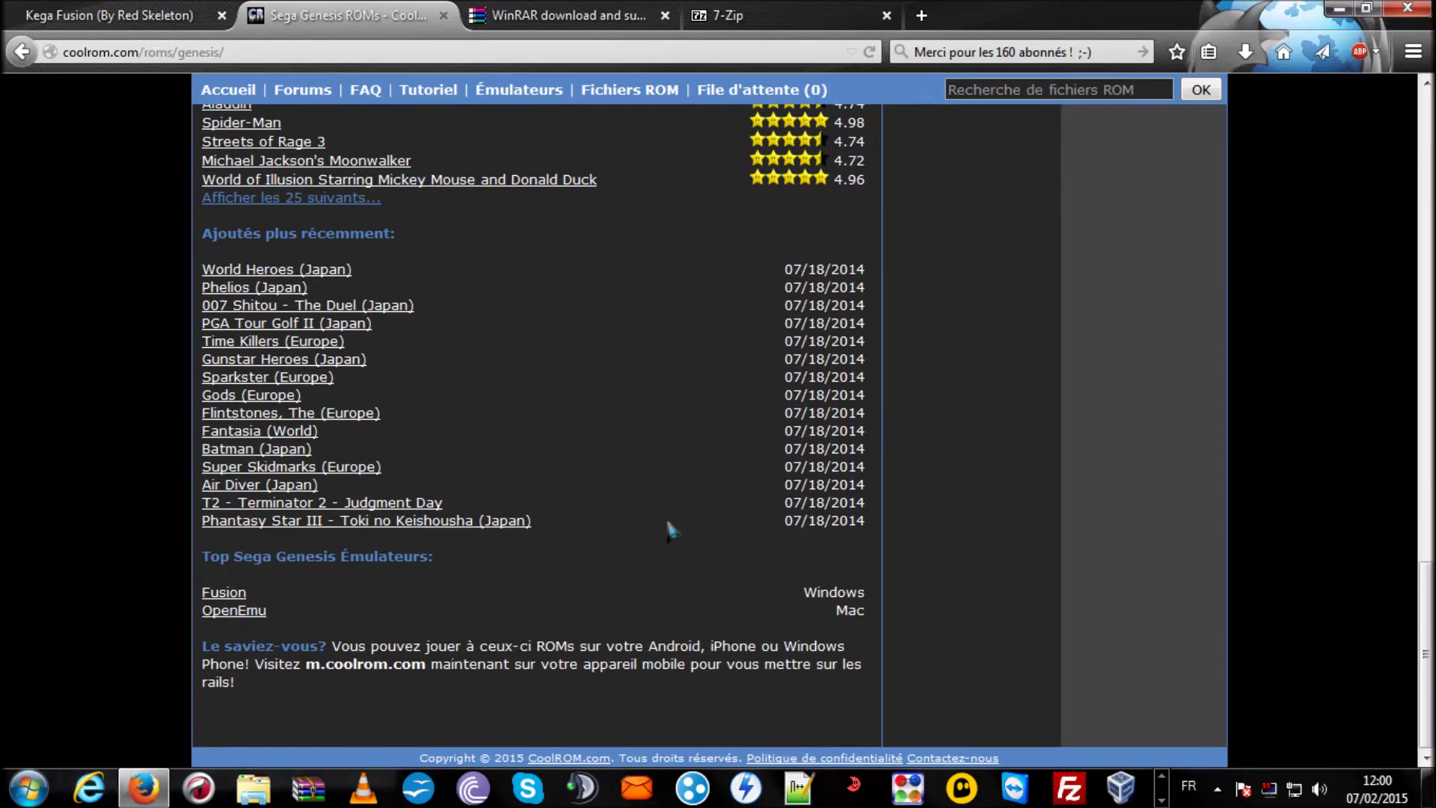
{"action": "scroll", "coordinate": [669, 530], "scroll_direction": "up", "scroll_amount": 20}
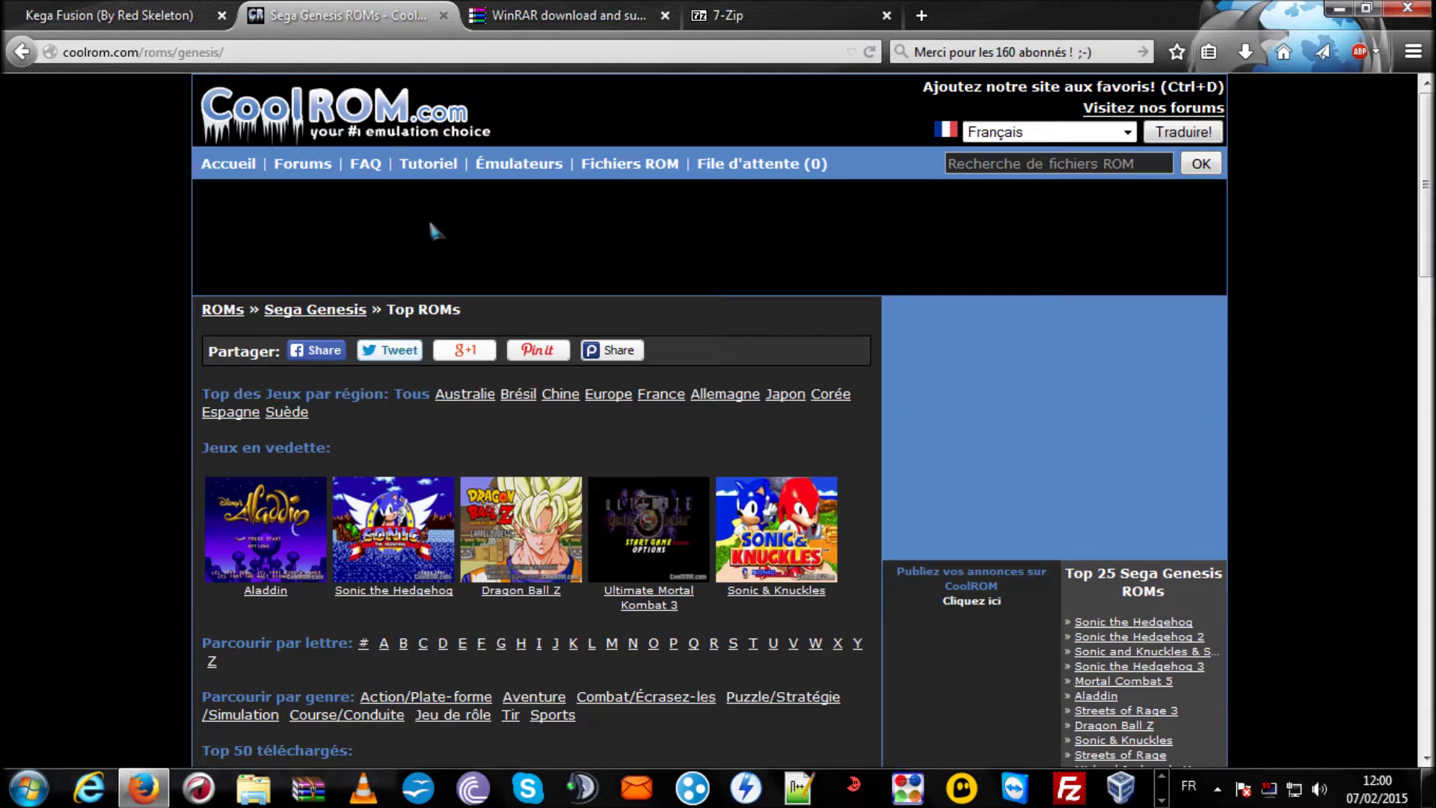
{"action": "scroll", "coordinate": [574, 270], "scroll_direction": "down", "scroll_amount": 8}
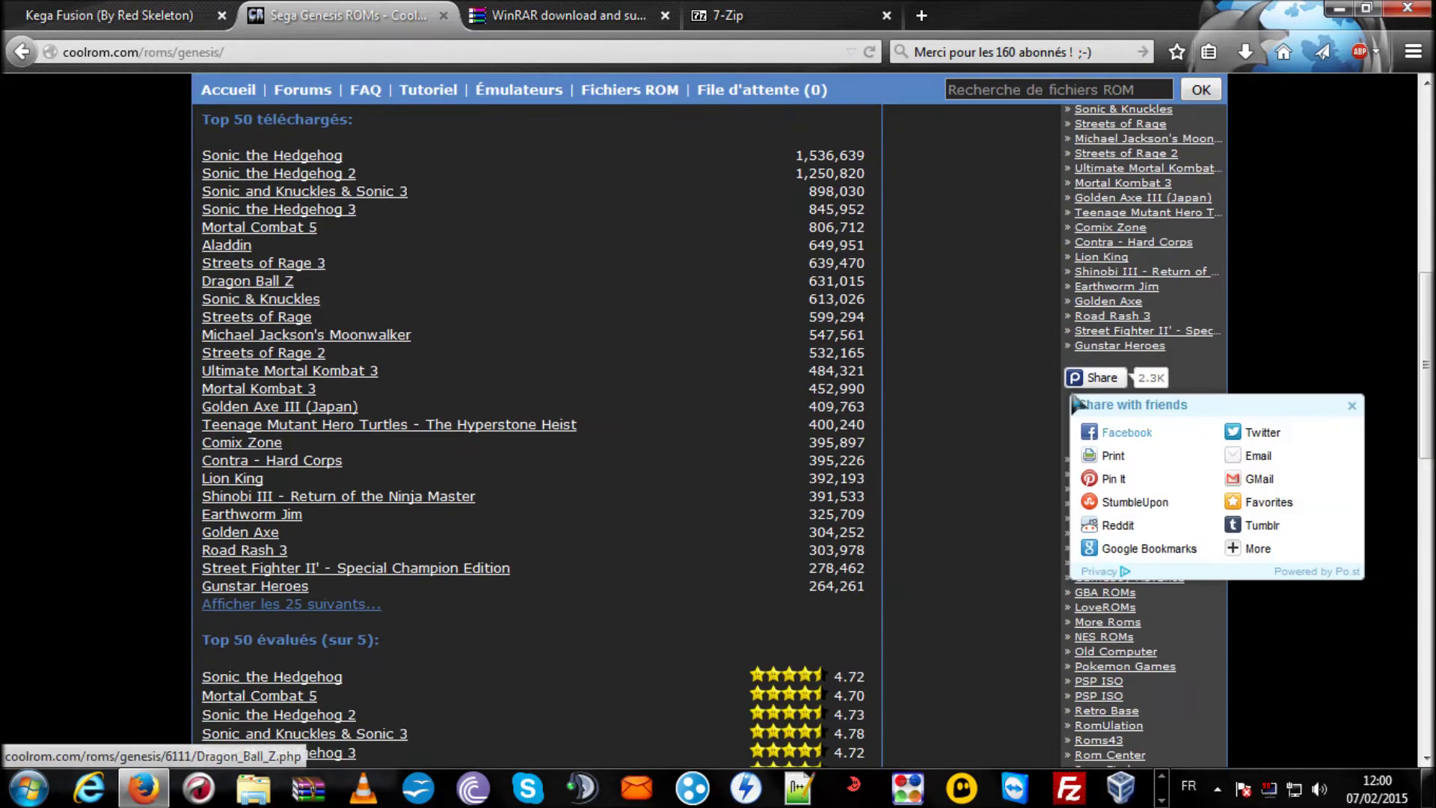
{"action": "scroll", "coordinate": [11, 506], "scroll_direction": "up", "scroll_amount": 3}
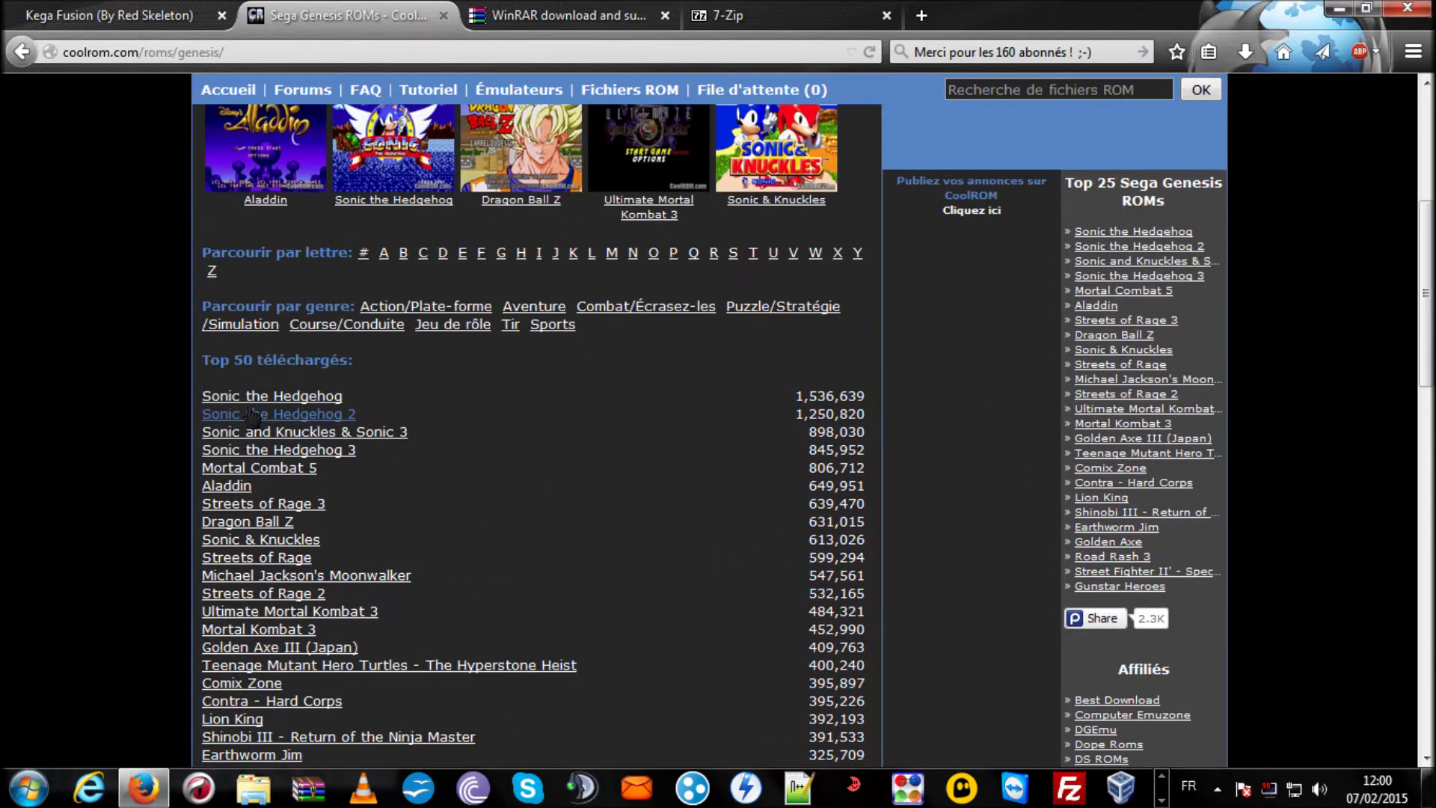
Step: Open the Sonic the Hedgehog ROM page and follow its alternative download link
{"action": "left_click", "coordinate": [260, 402]}
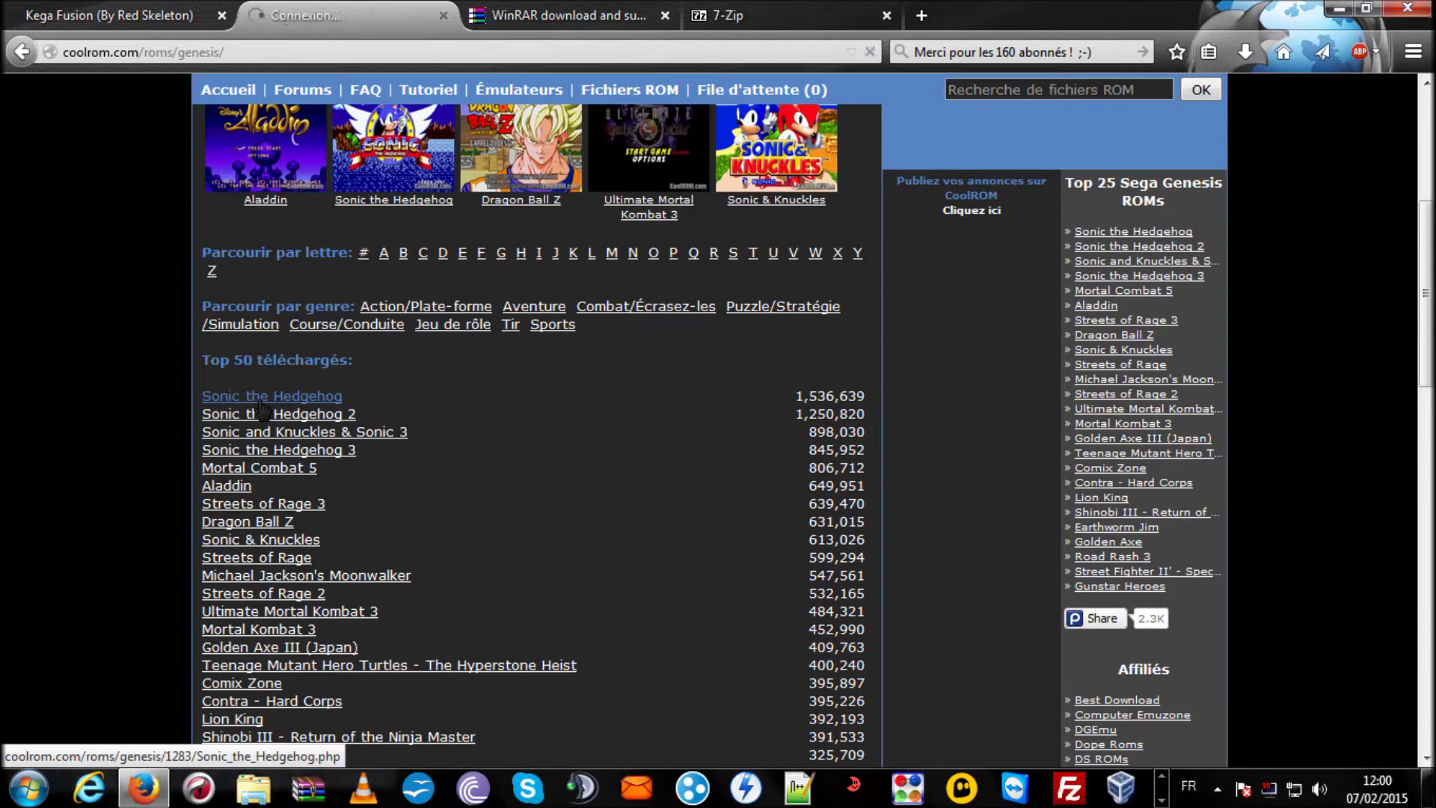
{"action": "scroll", "coordinate": [400, 422], "scroll_direction": "down", "scroll_amount": 2}
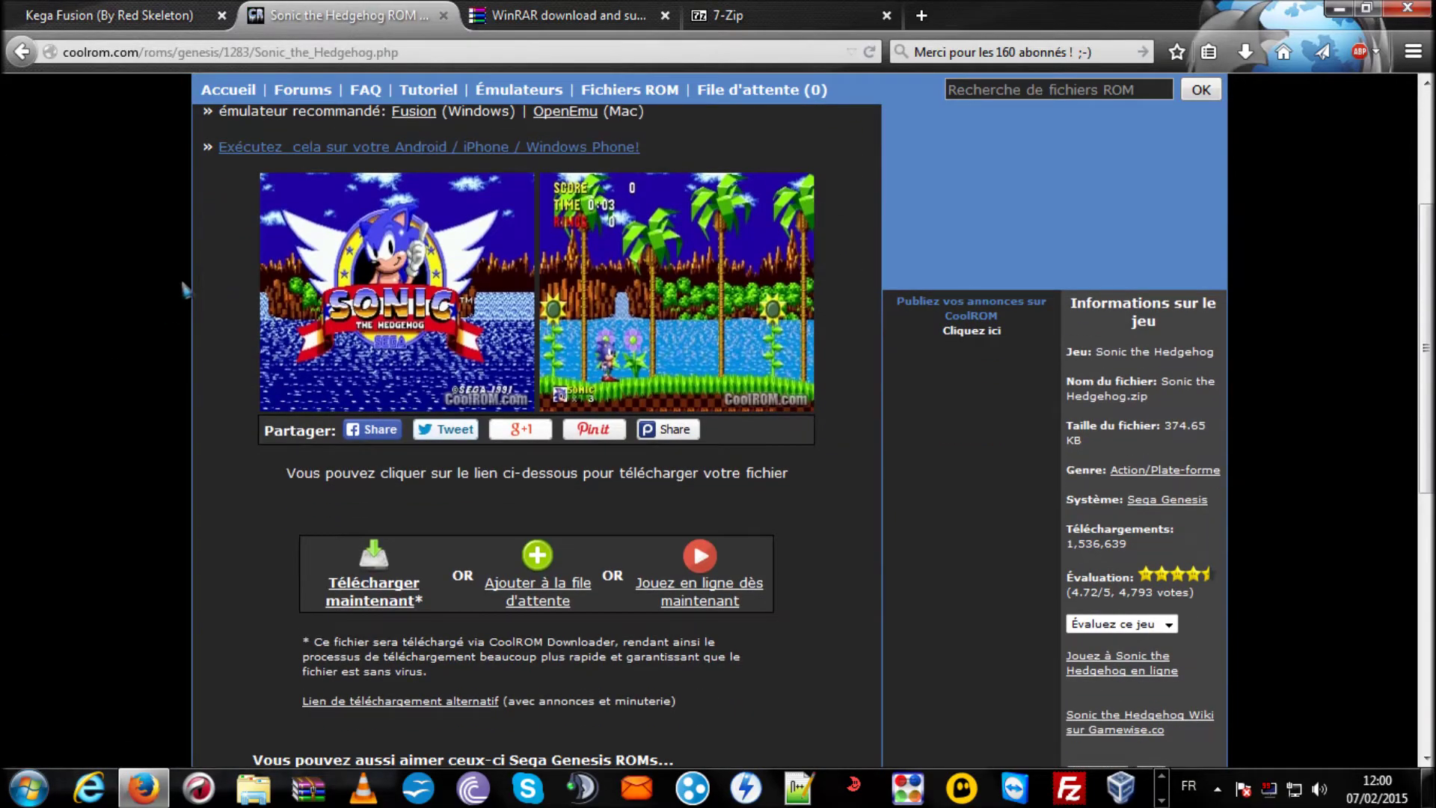
{"action": "scroll", "coordinate": [288, 286], "scroll_direction": "down", "scroll_amount": 3}
{"action": "scroll", "coordinate": [1089, 351], "scroll_direction": "up", "scroll_amount": 7}
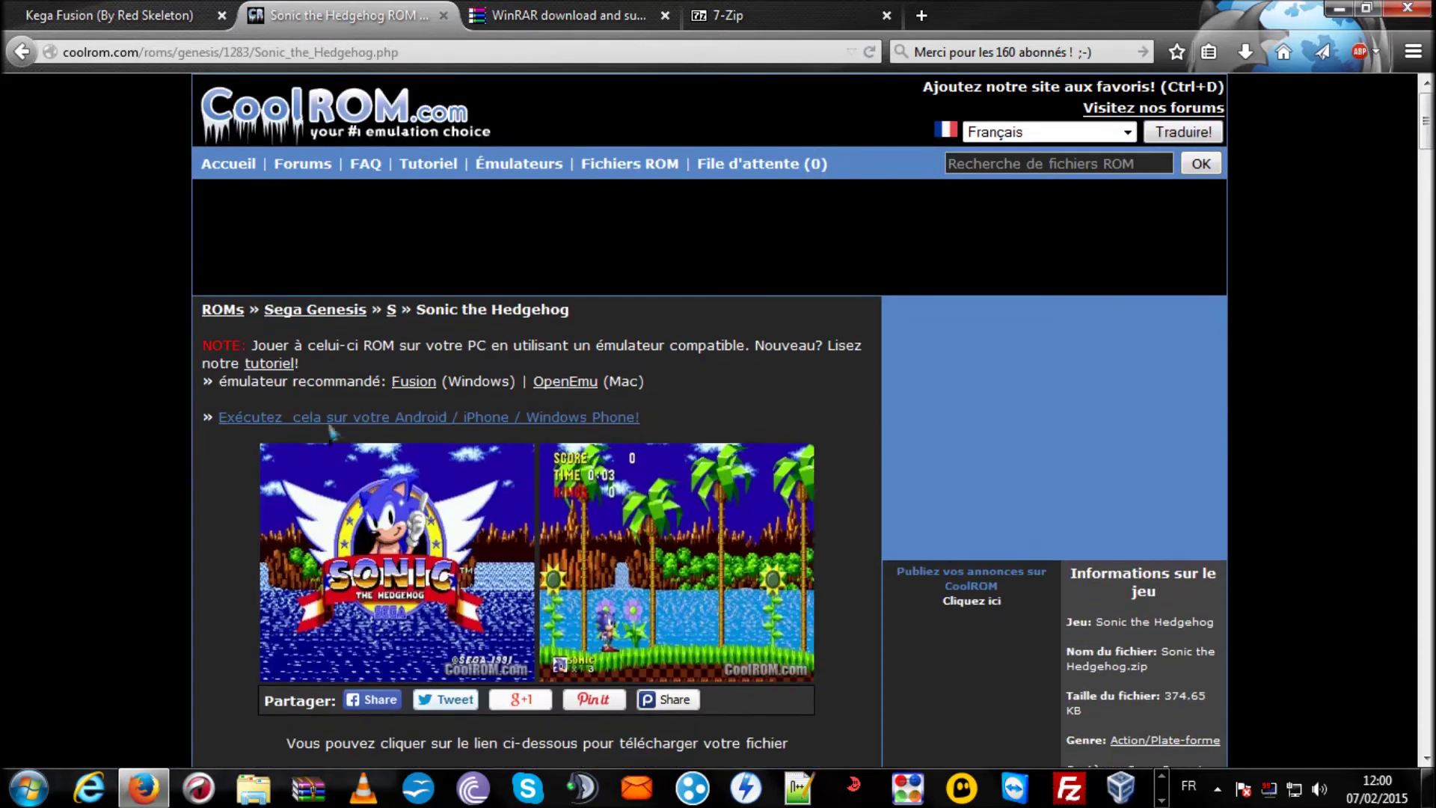
{"action": "scroll", "coordinate": [330, 427], "scroll_direction": "down", "scroll_amount": 3}
{"action": "scroll", "coordinate": [33, 549], "scroll_direction": "down", "scroll_amount": 3}
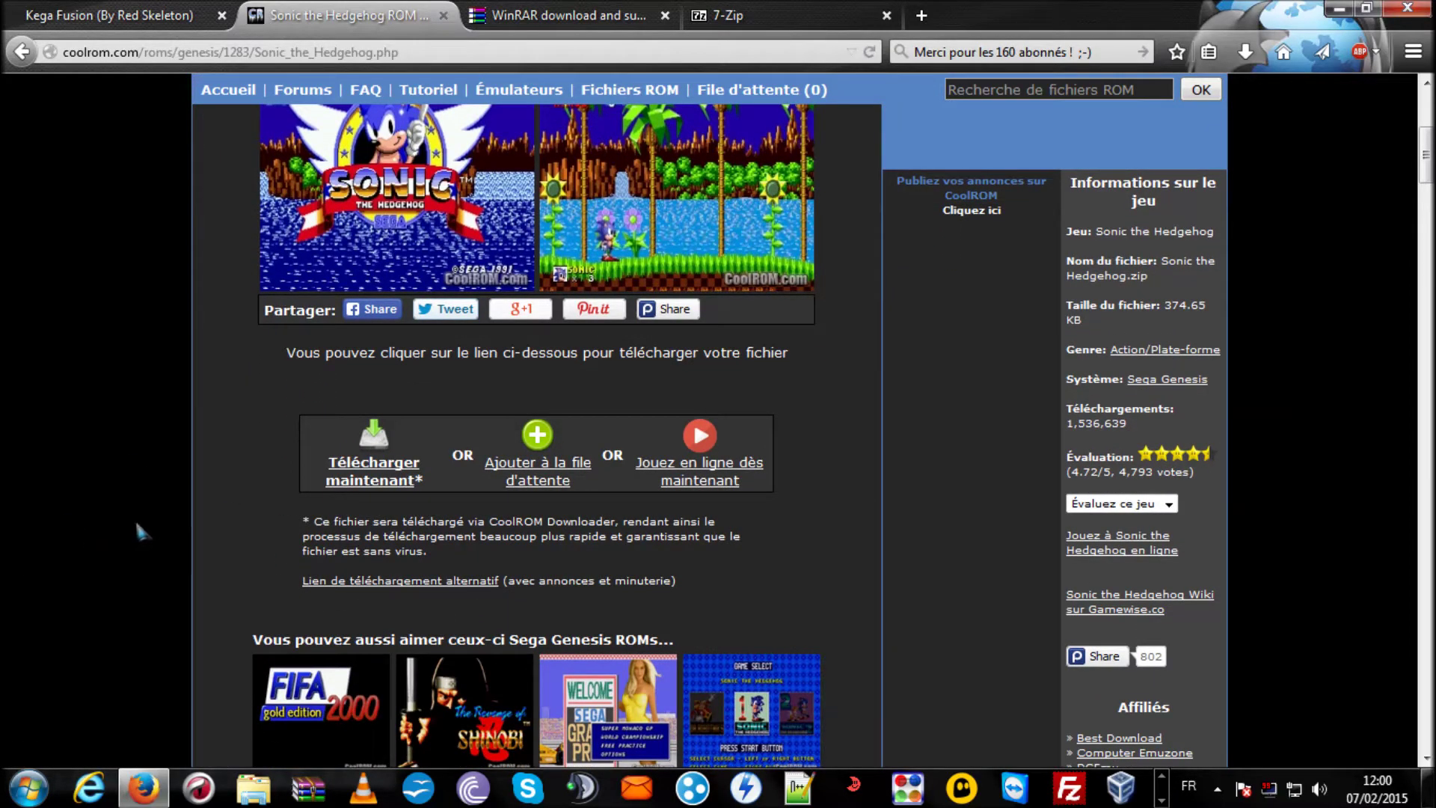
{"action": "left_click", "coordinate": [348, 585]}
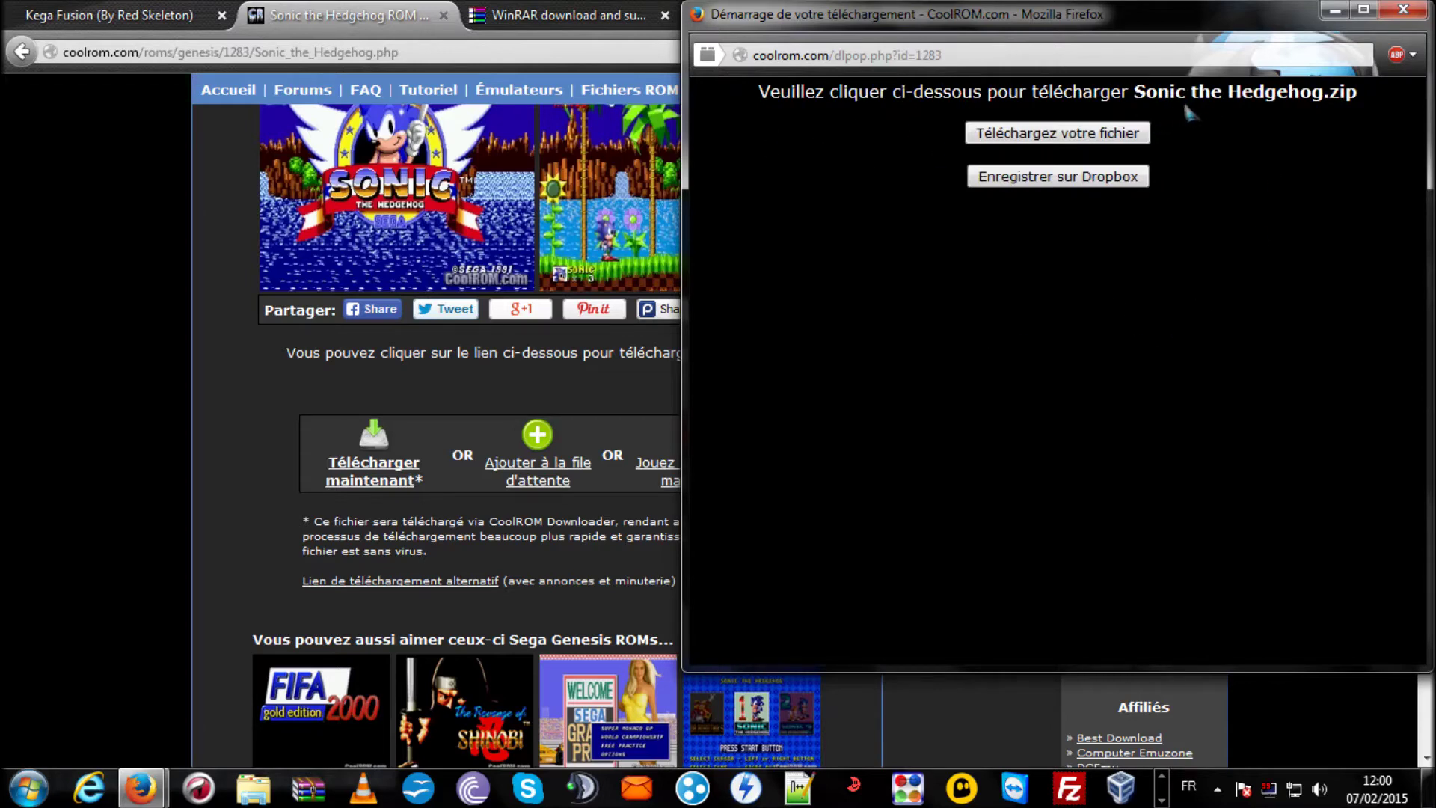
Step: Download Sonic the Hedgehog.zip, choosing to save the file, and close the download pop-up window
{"action": "left_click_drag", "start_coordinate": [1136, 92], "coordinate": [1275, 92]}
{"action": "left_click", "coordinate": [1298, 120]}
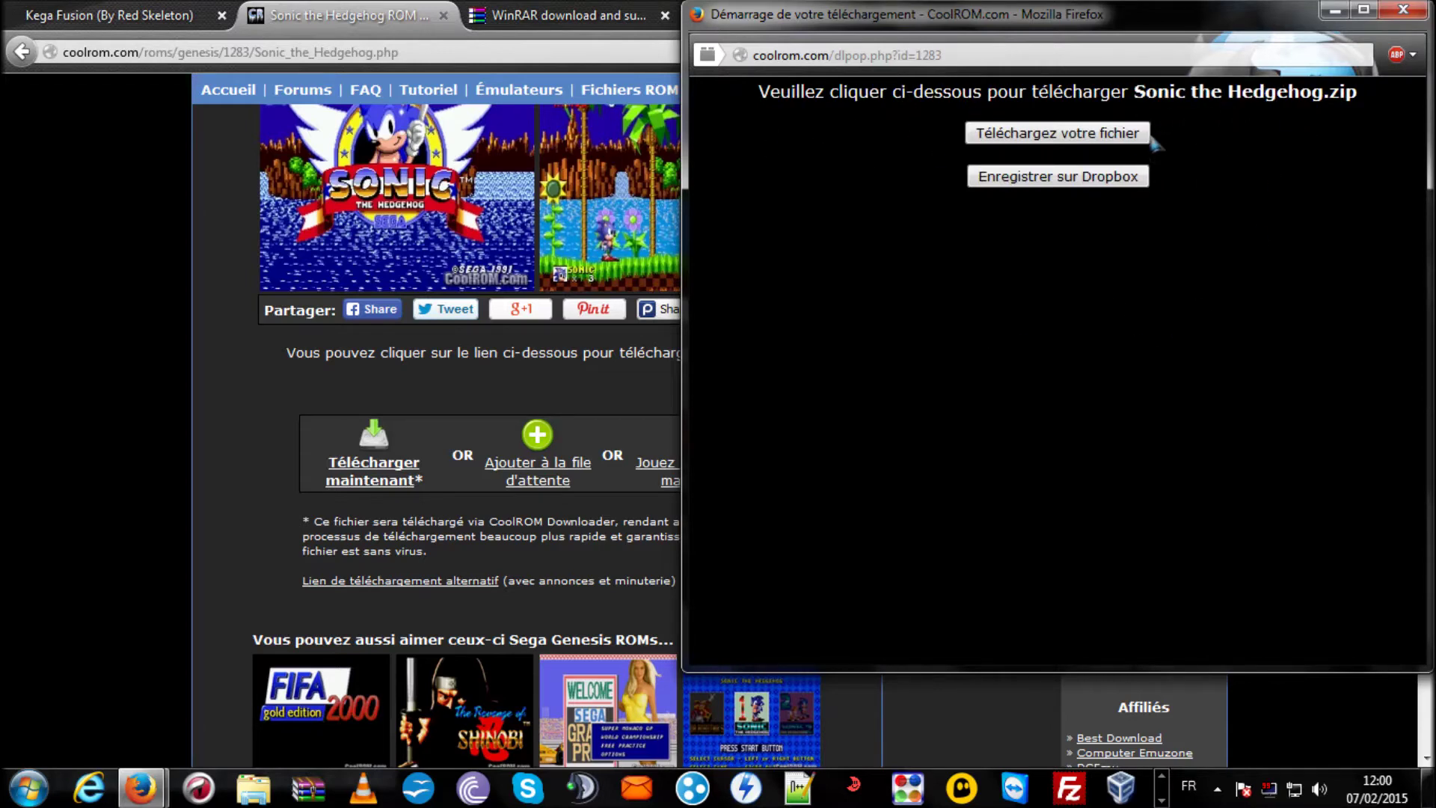
{"action": "left_click", "coordinate": [1136, 134]}
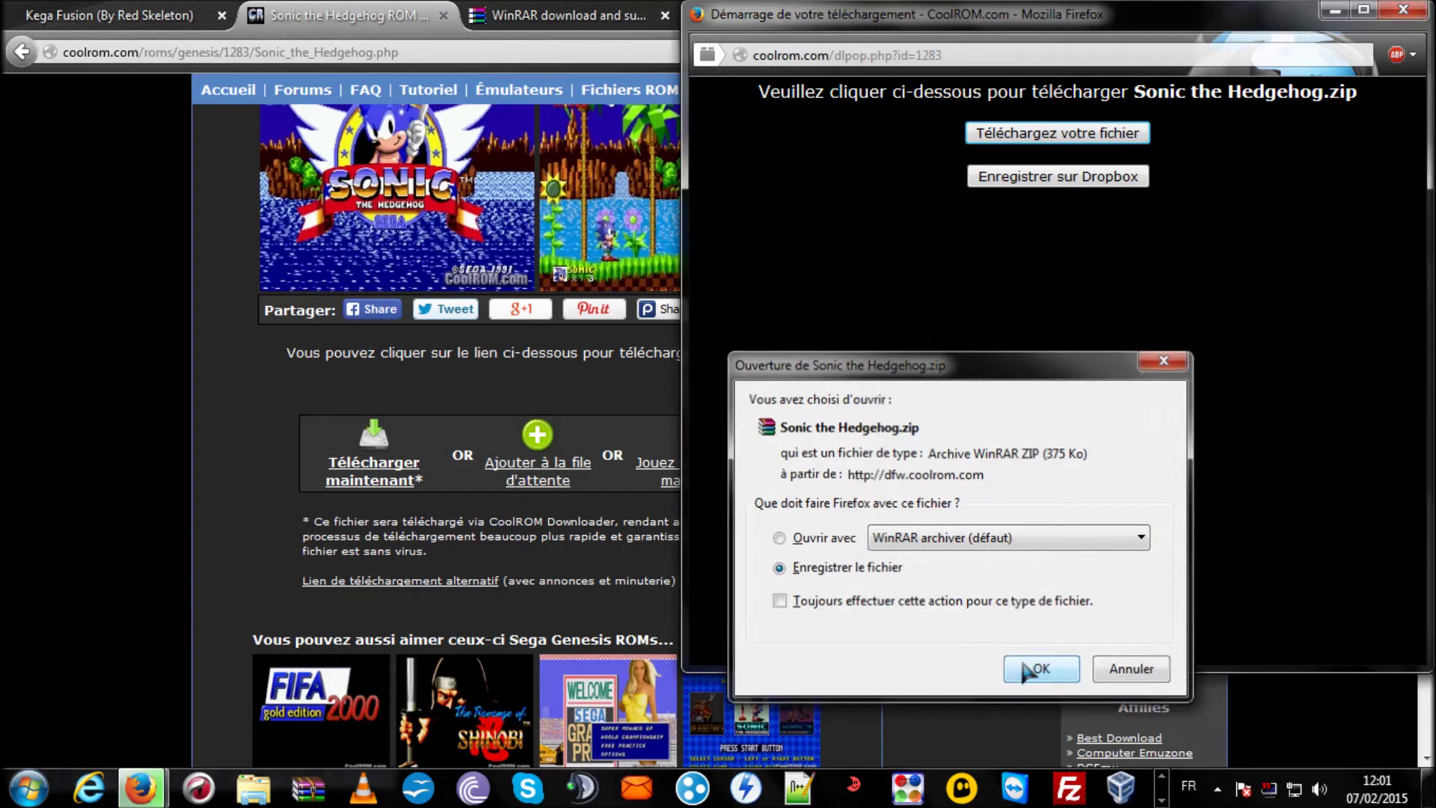
{"action": "left_click", "coordinate": [1020, 666]}
{"action": "left_click", "coordinate": [1417, 13]}
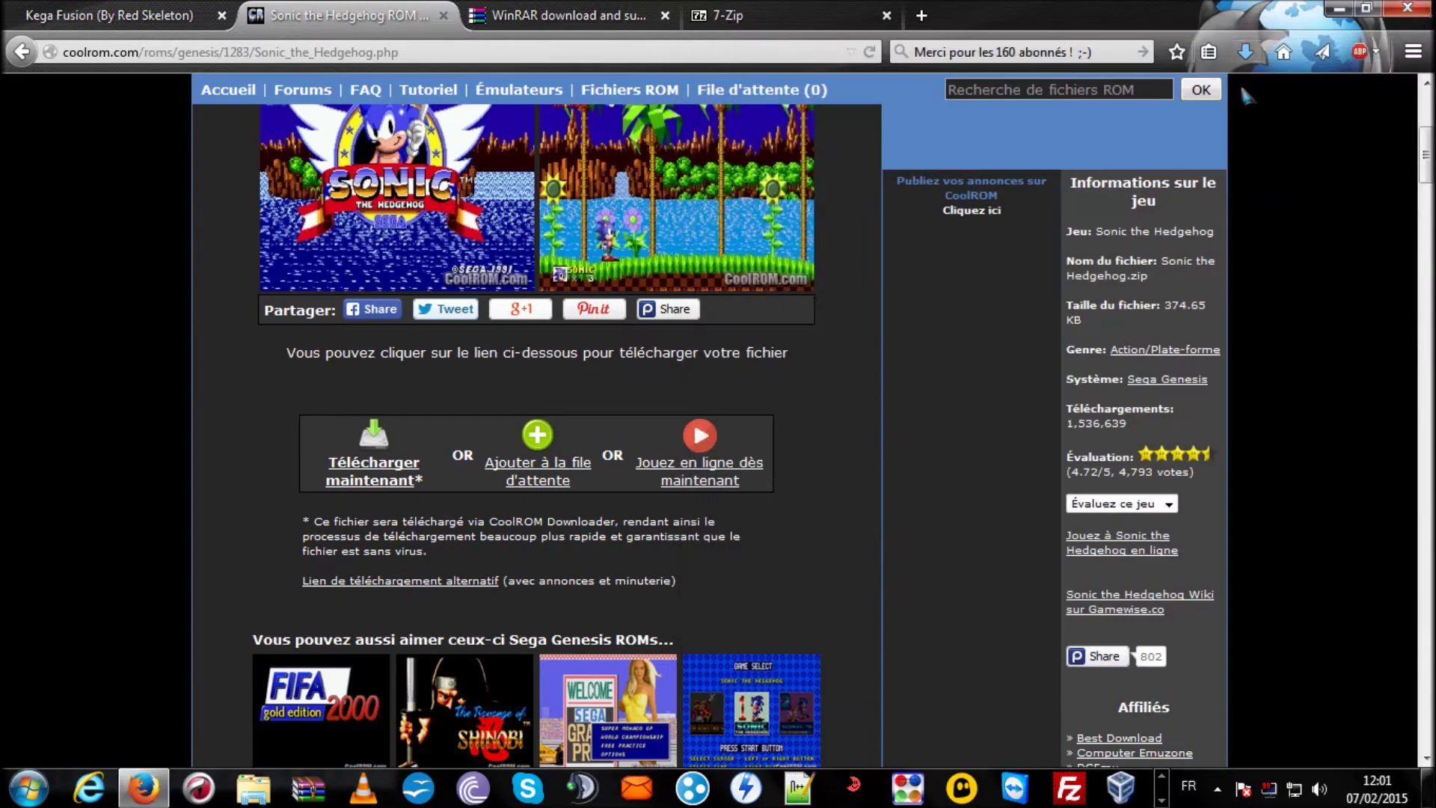
Step: Open the Downloads folder and move Sonic the Hedgehog.zip from it to the desktop
{"action": "left_click", "coordinate": [1245, 52]}
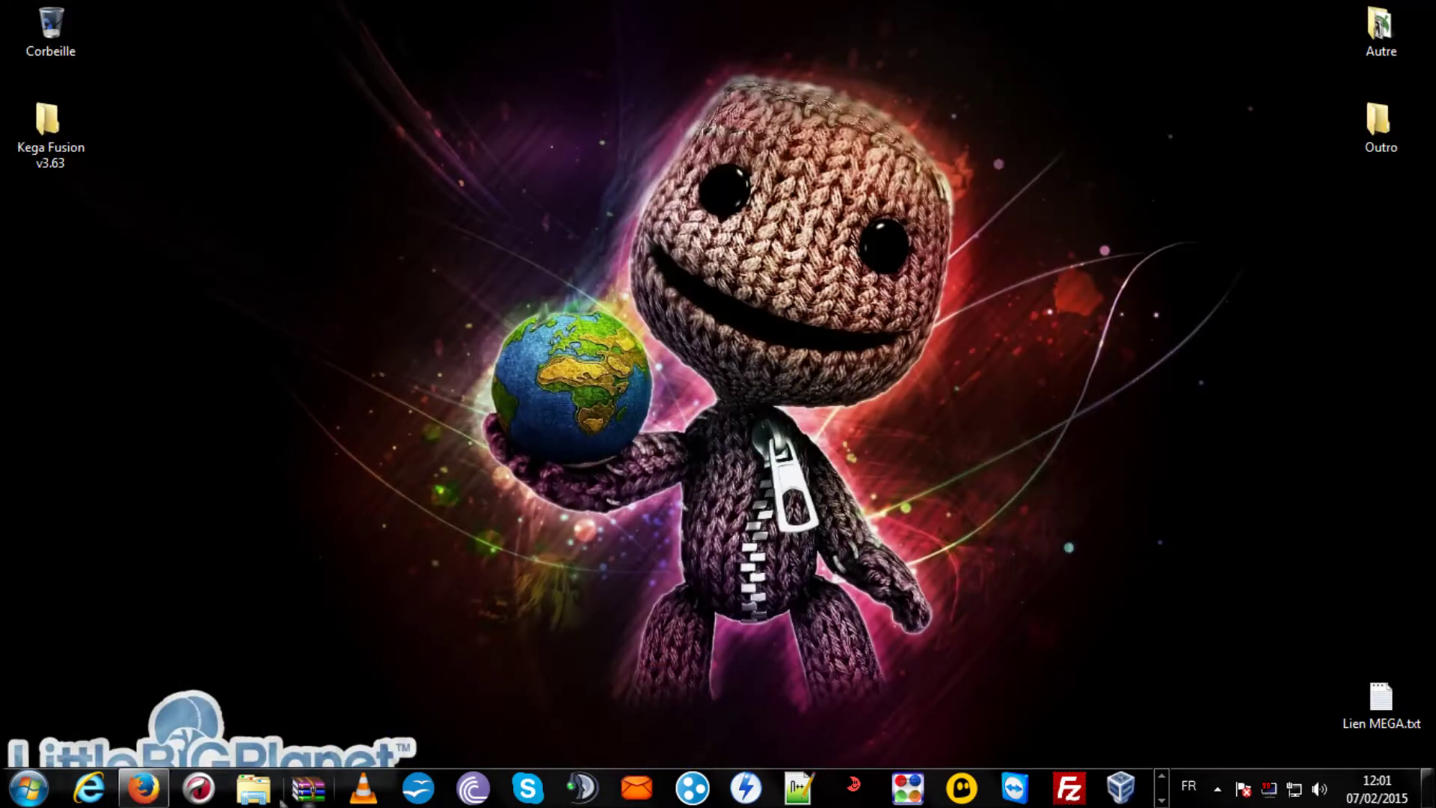
{"action": "right_click", "coordinate": [277, 797]}
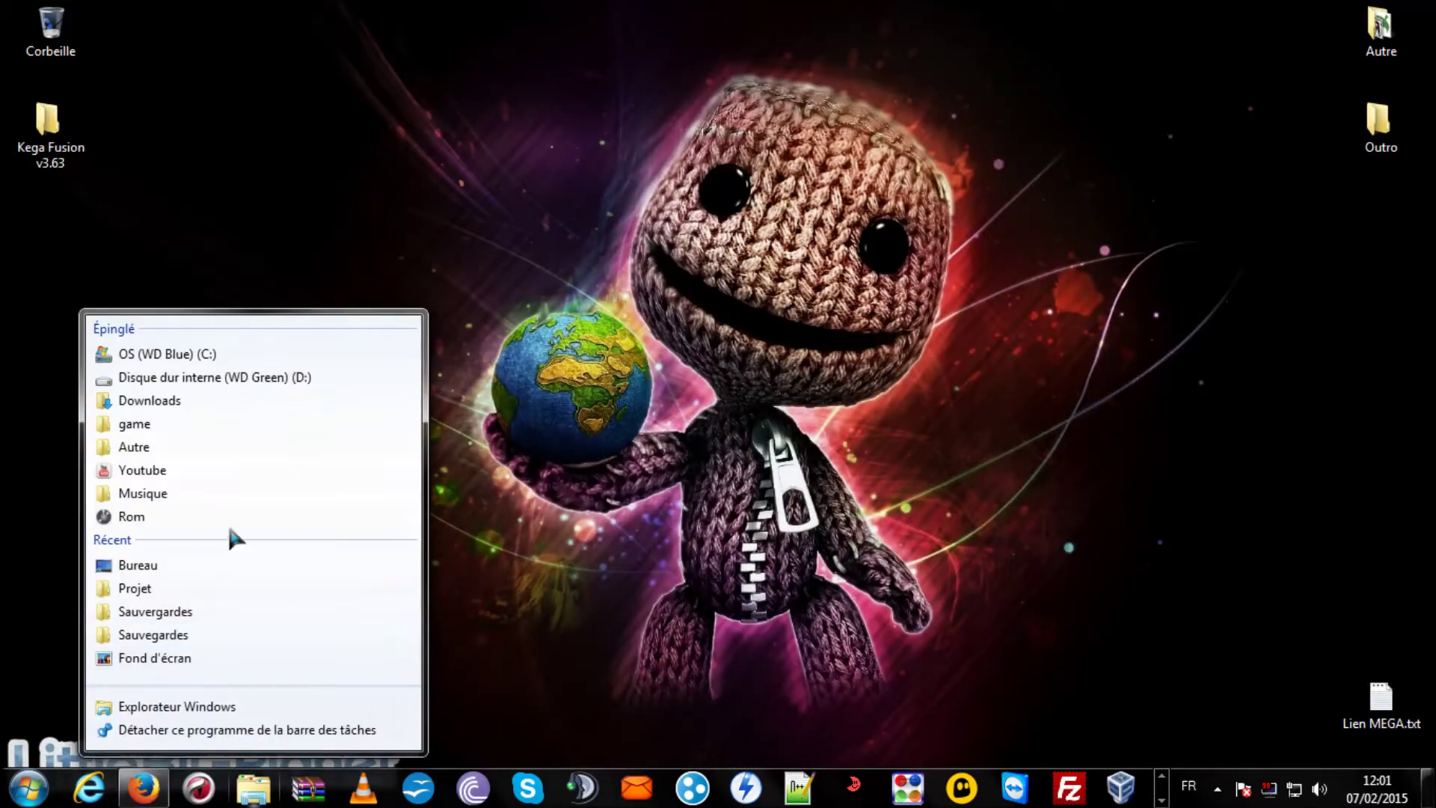
{"action": "left_click", "coordinate": [195, 395]}
{"action": "left_click_drag", "start_coordinate": [1163, 166], "coordinate": [89, 253]}
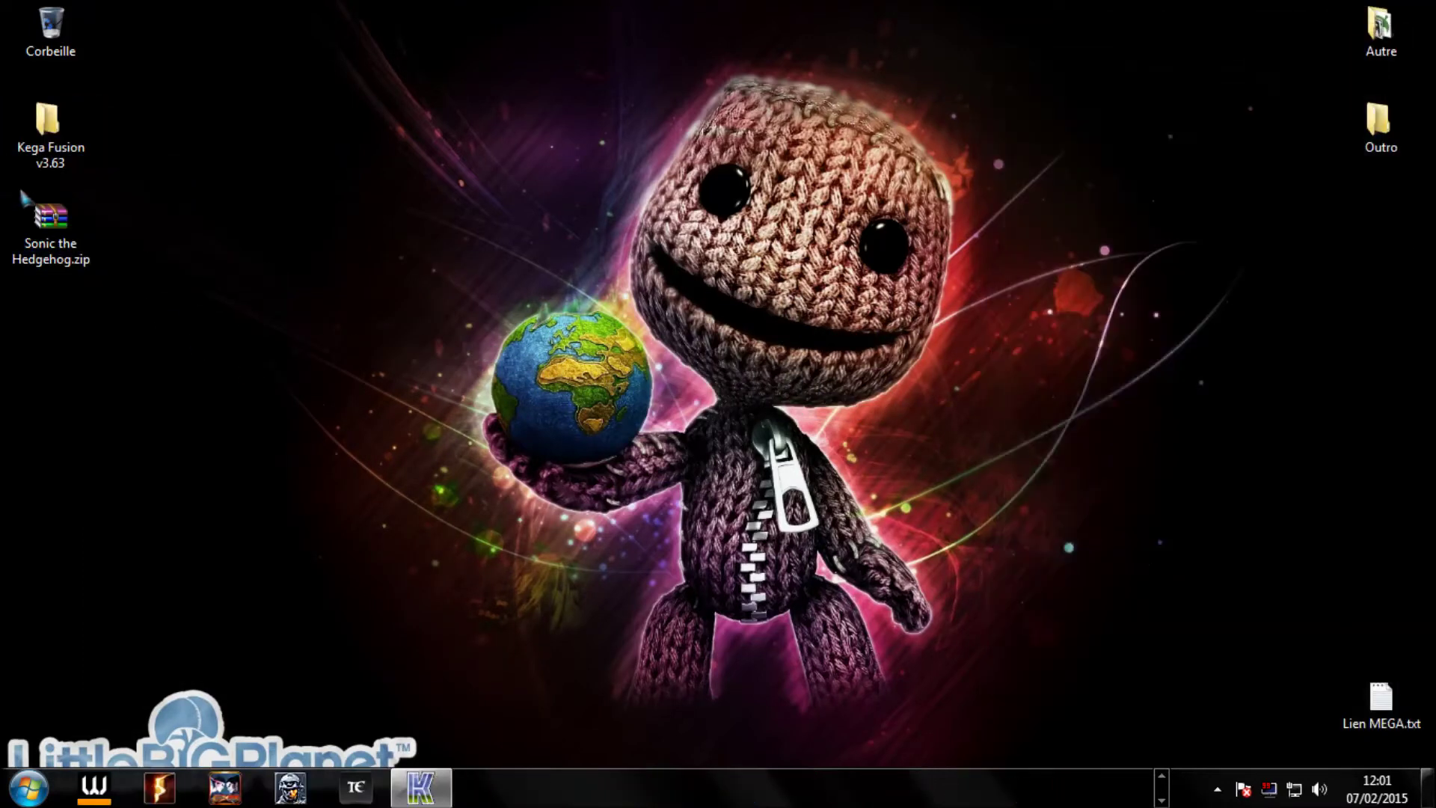
Step: Extract Sonic the Hedgehog.zip directly onto the desktop with WinRAR
{"action": "left_click", "coordinate": [39, 216]}
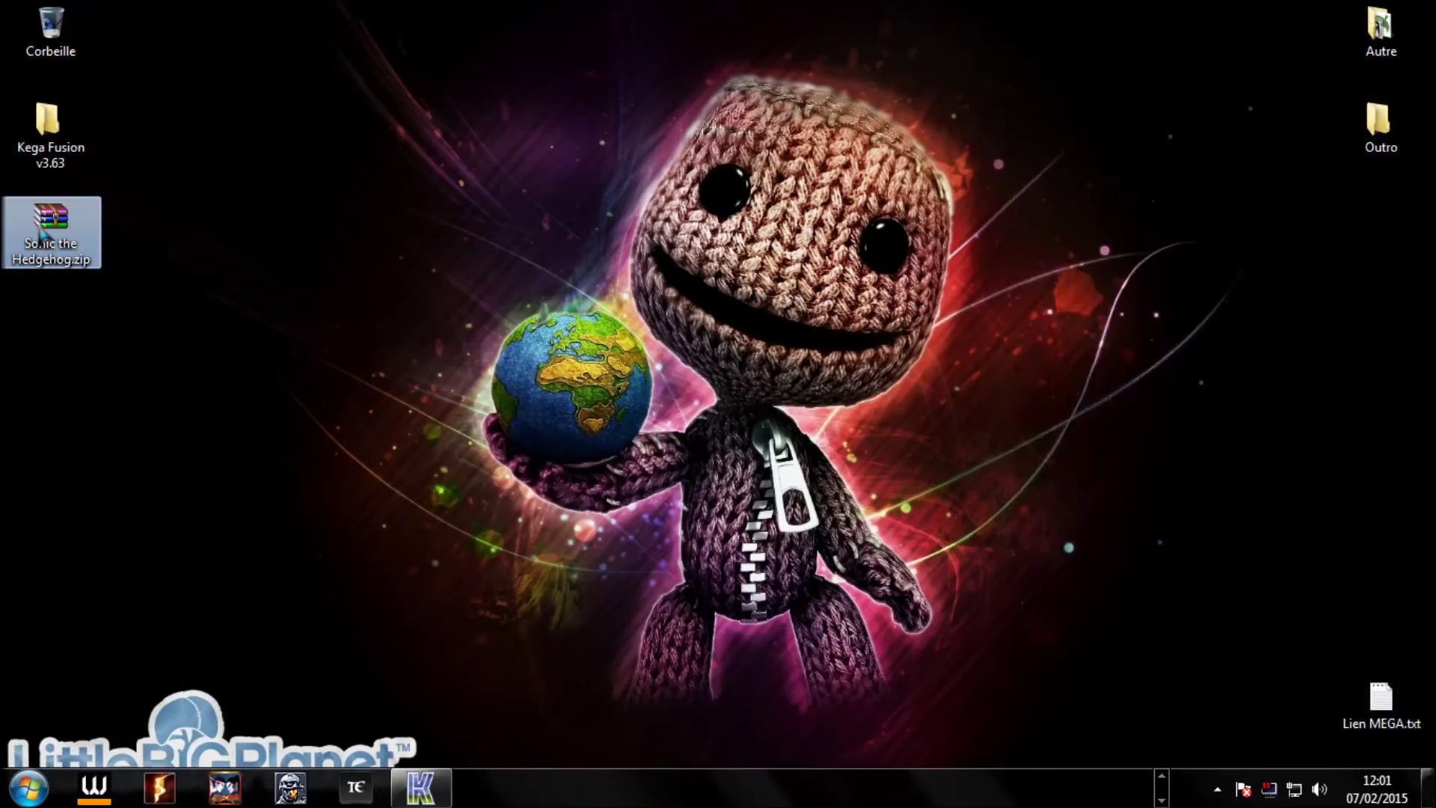
{"action": "right_click", "coordinate": [38, 226]}
{"action": "mouse_move", "coordinate": [199, 262]}
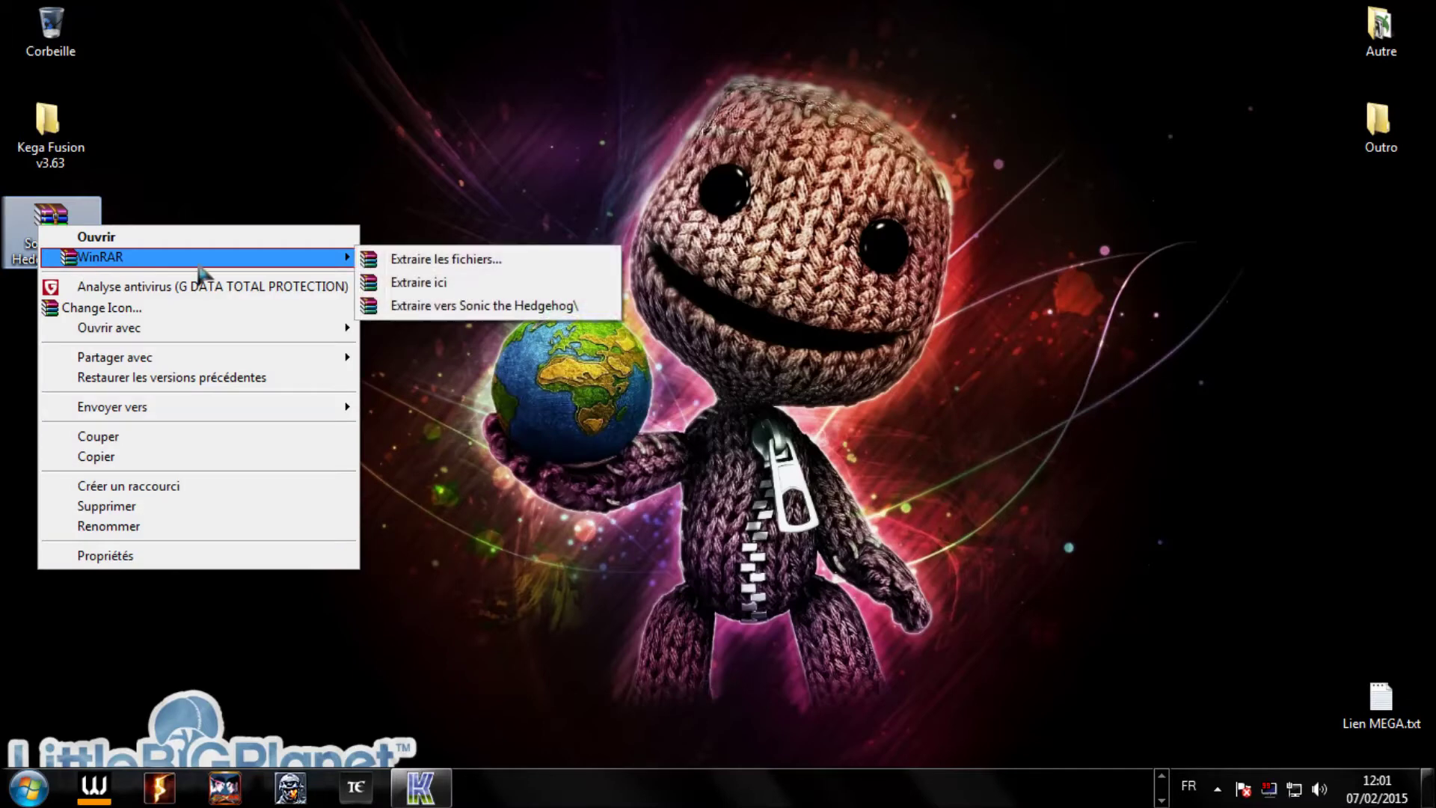
{"action": "left_click", "coordinate": [419, 282]}
Step: Move the Sonic the Hedgehog archive and the unneeded extracted file to the recycle bin, keeping Sonic the Hedgehog.bin
{"action": "left_click_drag", "start_coordinate": [51, 221], "coordinate": [49, 30]}
{"action": "left_click_drag", "start_coordinate": [68, 404], "coordinate": [49, 30]}
{"action": "left_click", "coordinate": [60, 337]}
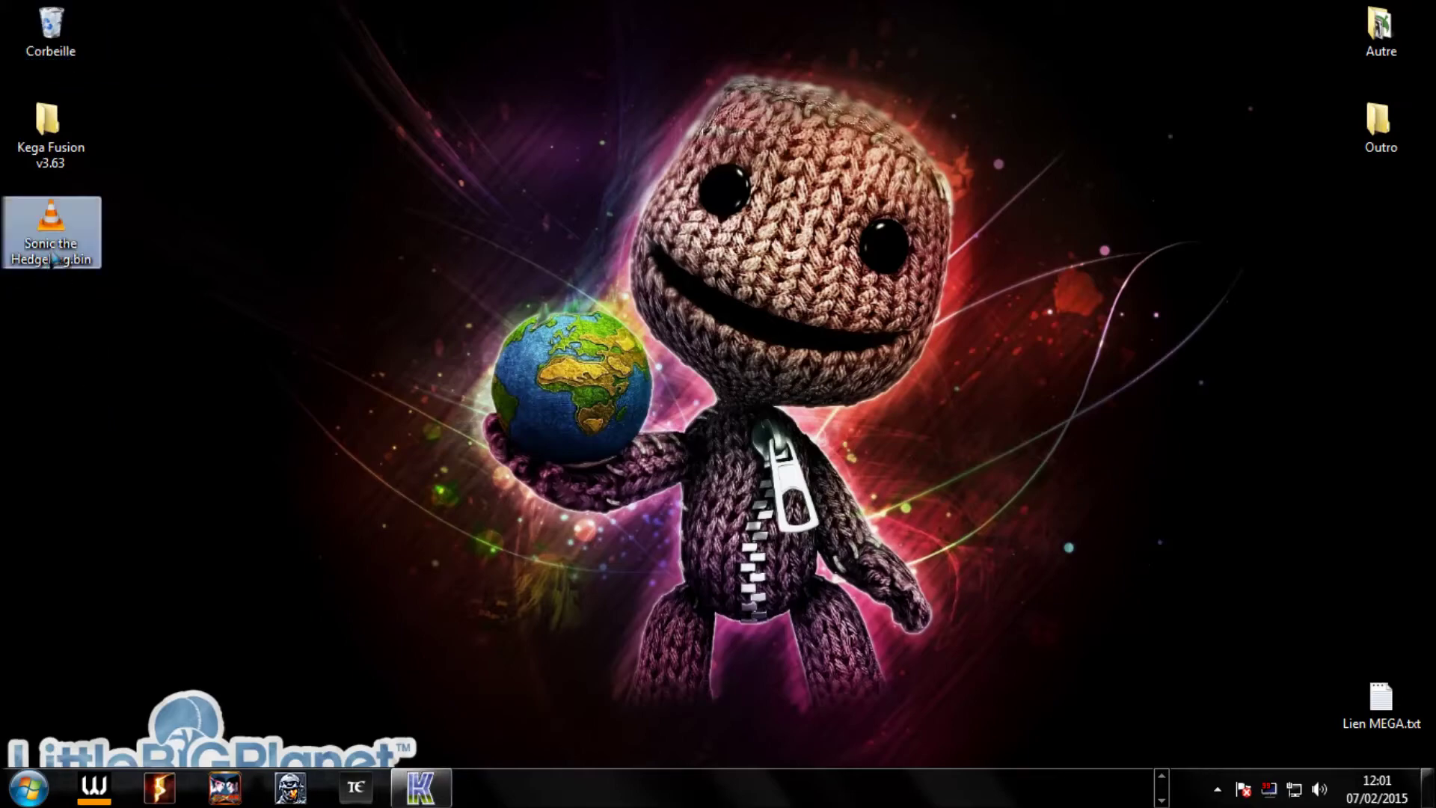
{"action": "left_click", "coordinate": [42, 527]}
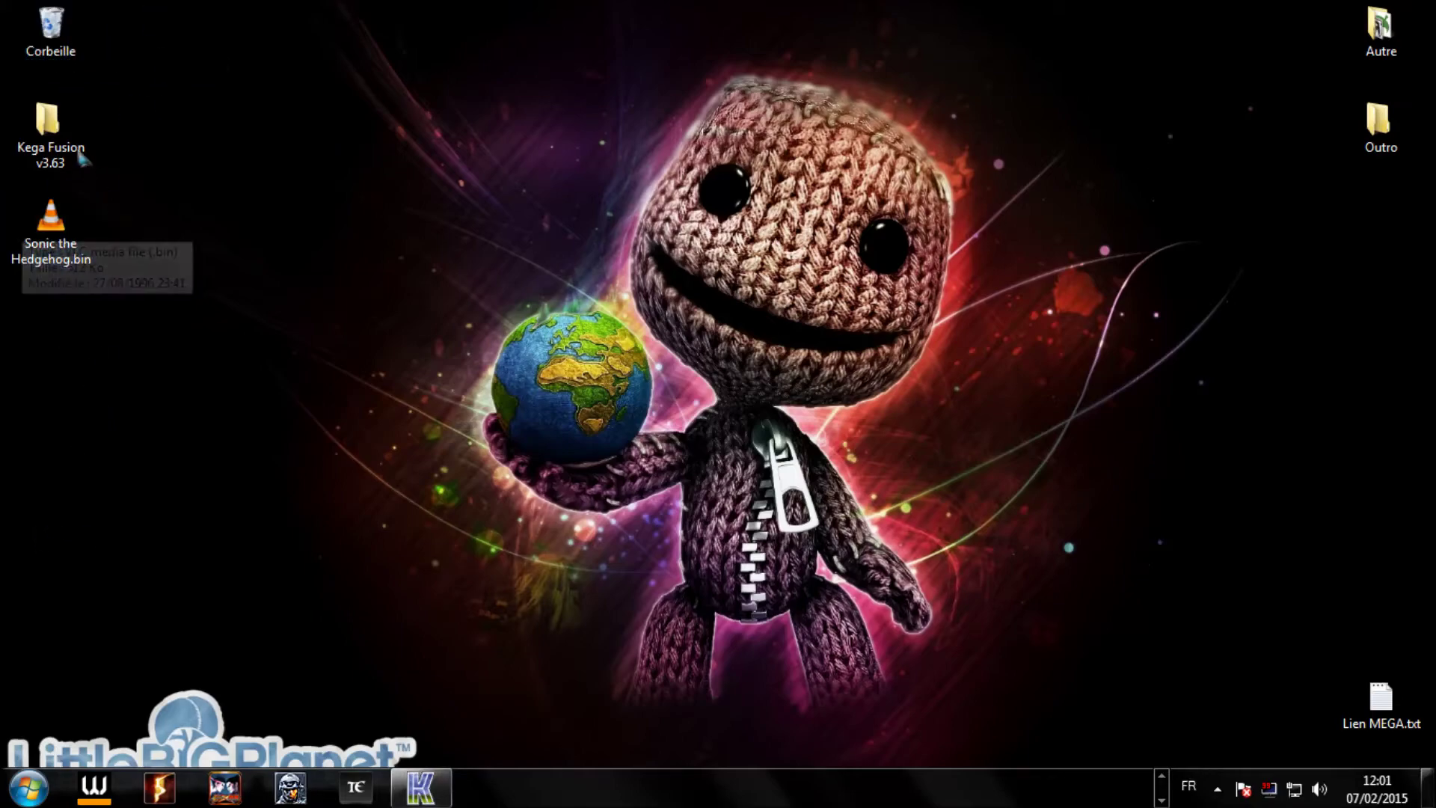
Step: Restore Fusion, load Sonic the Hedgehog.bin from the desktop into it and lower the emulator's volume in the Windows volume mixer
{"action": "left_click", "coordinate": [421, 787]}
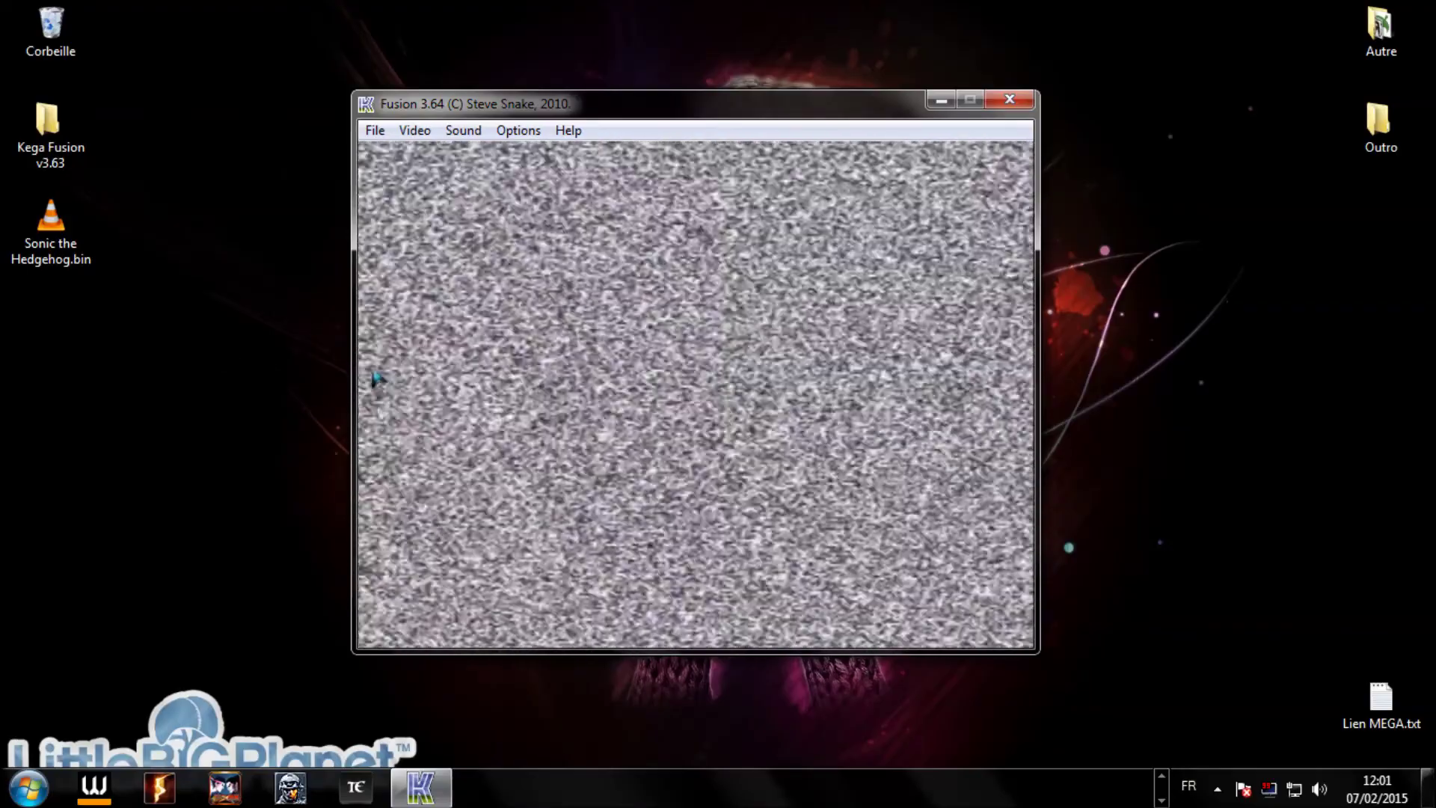
{"action": "left_click_drag", "start_coordinate": [50, 220], "coordinate": [483, 413]}
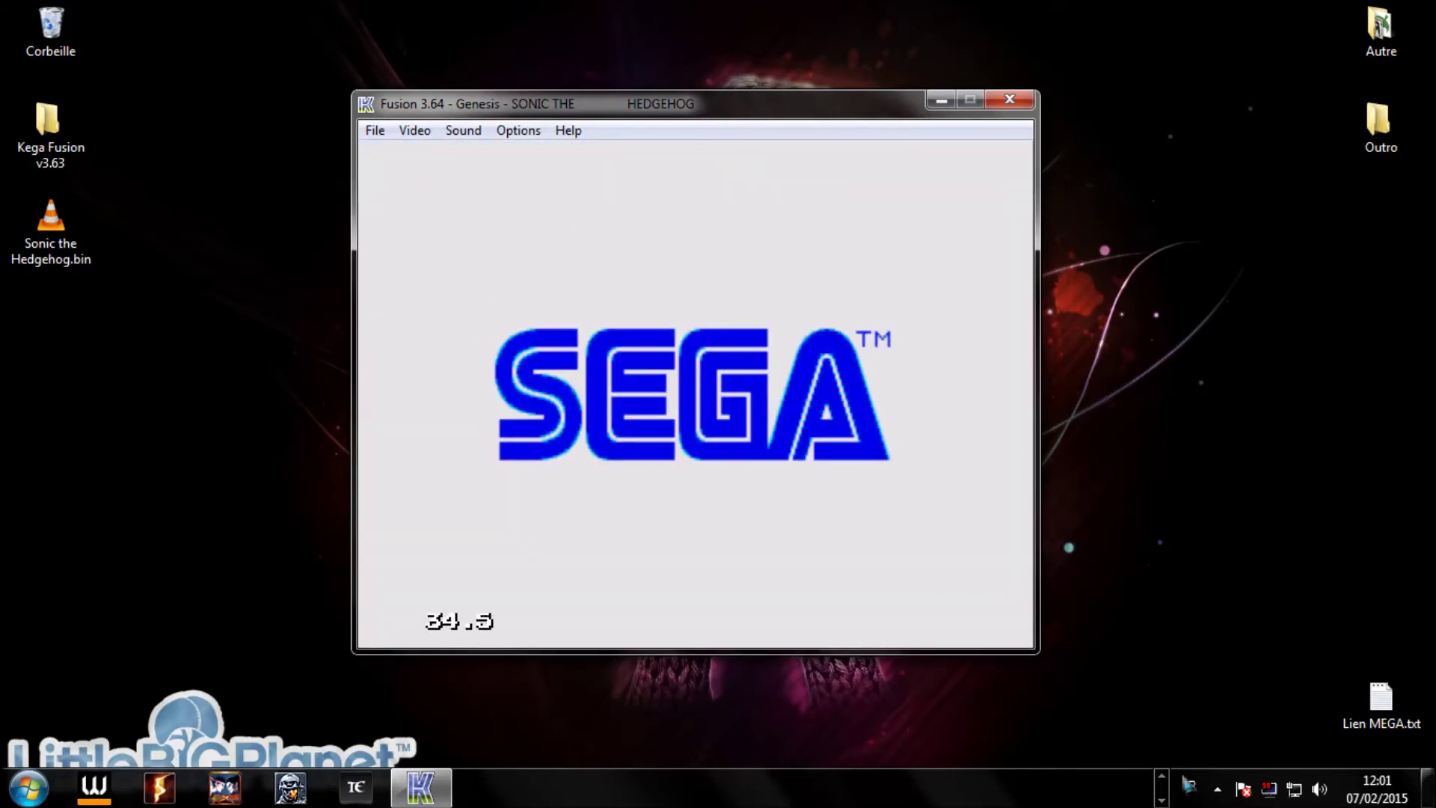
{"action": "left_click", "coordinate": [1318, 797]}
{"action": "left_click", "coordinate": [1319, 723]}
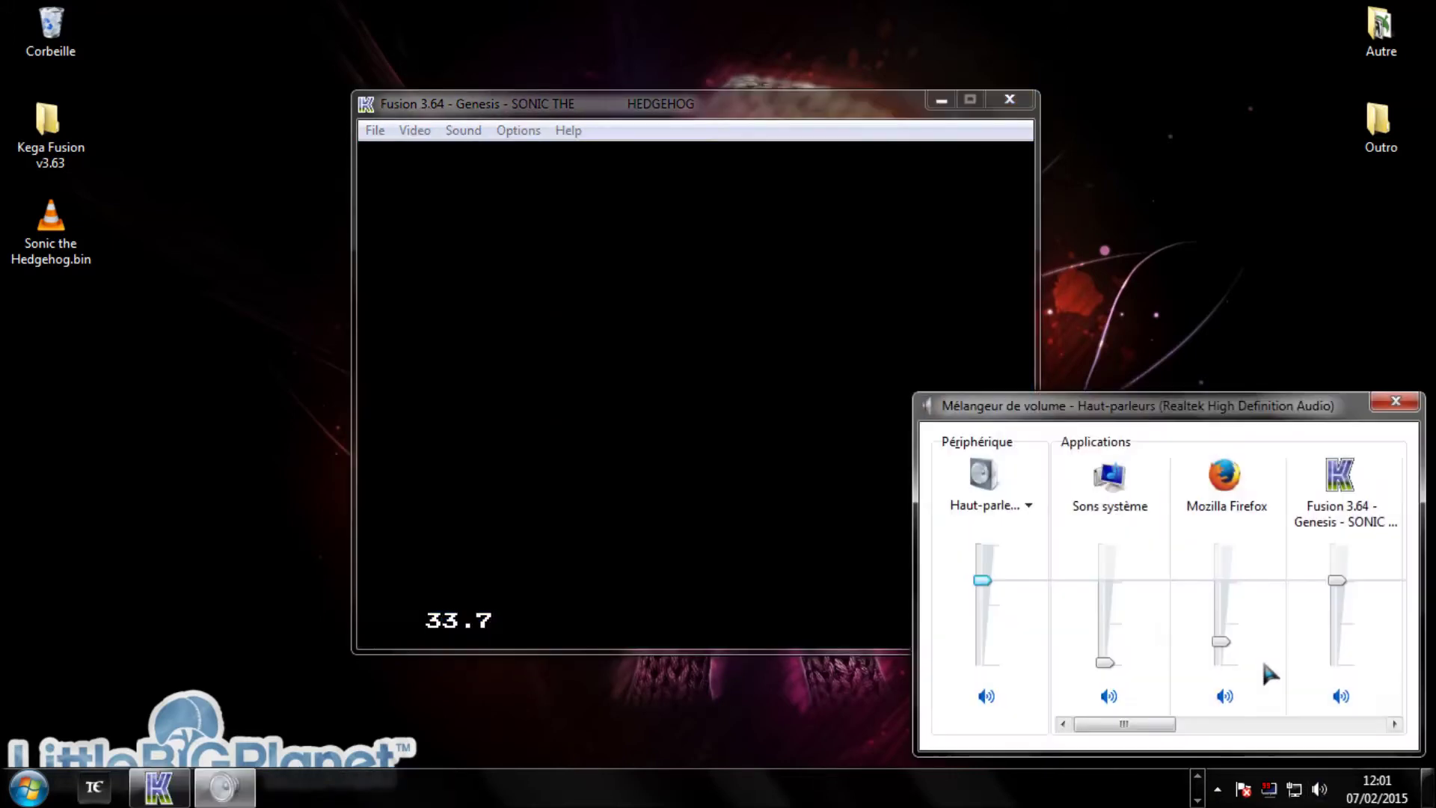
{"action": "left_click_drag", "start_coordinate": [1335, 658], "coordinate": [1336, 668]}
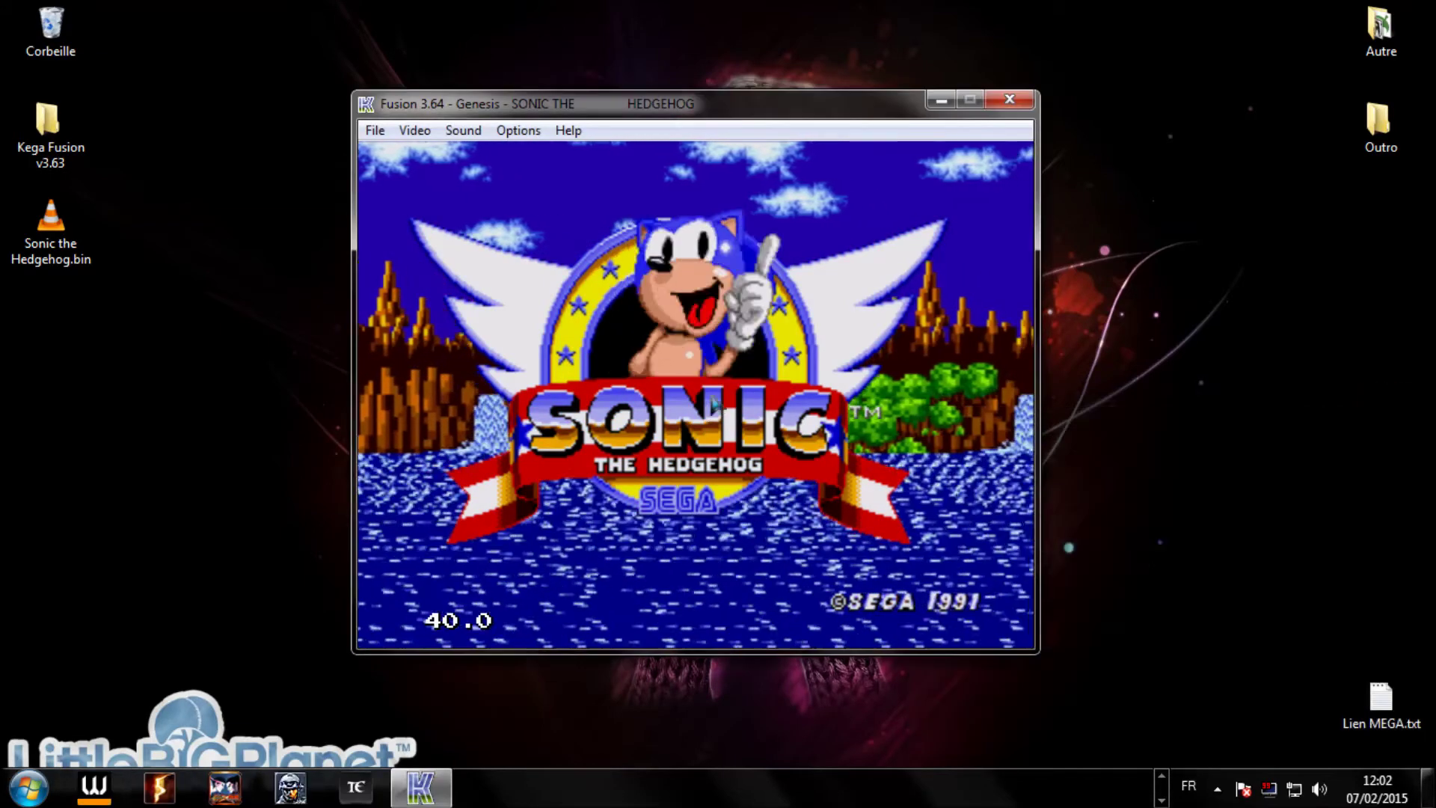
Step: Close Fusion and run Fusion.exe again from the Kega Fusion v3.63 folder, accepting the security warning
{"action": "left_click", "coordinate": [1010, 99]}
{"action": "double_click", "coordinate": [47, 119]}
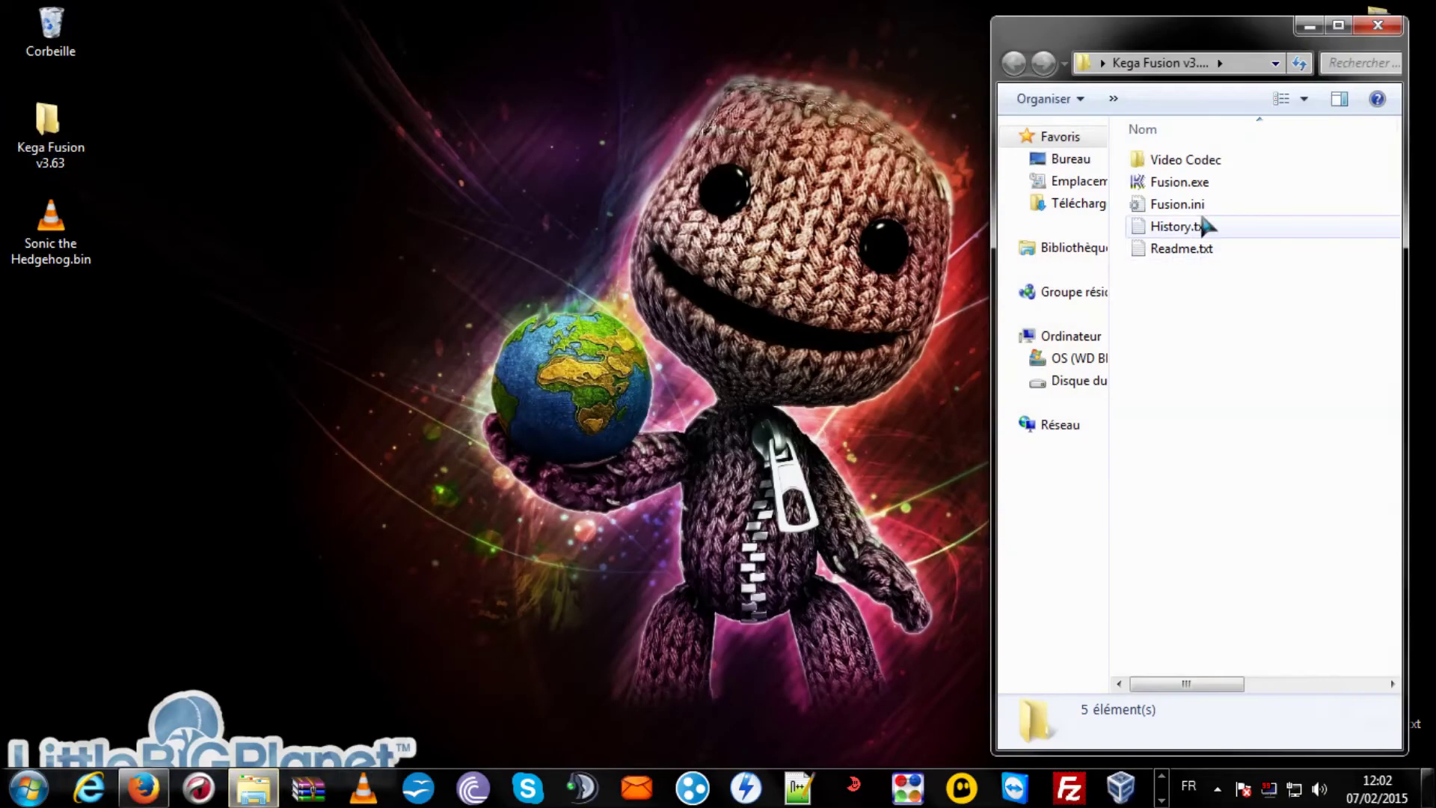
{"action": "left_click", "coordinate": [1194, 182]}
{"action": "double_click", "coordinate": [1195, 182]}
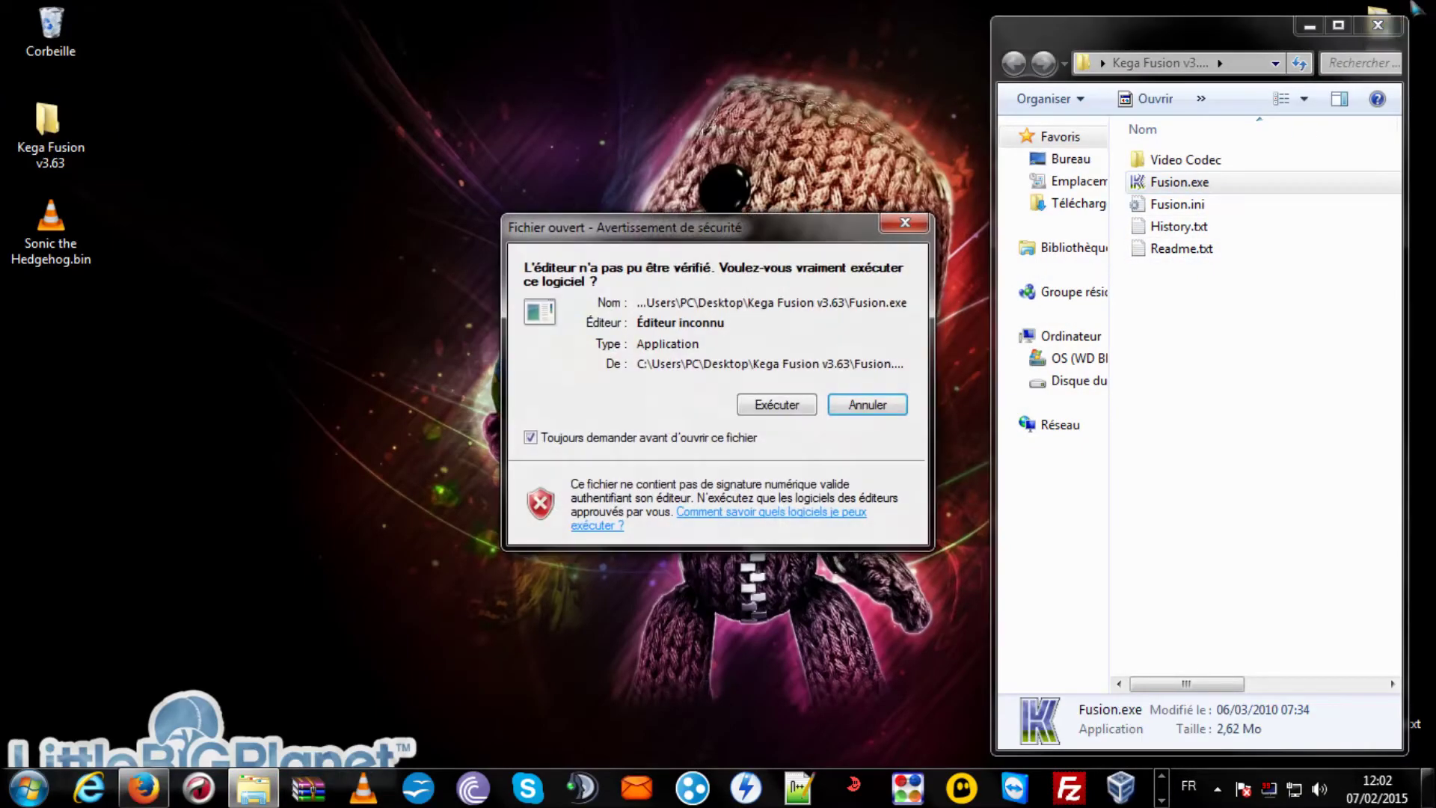
{"action": "left_click", "coordinate": [755, 402]}
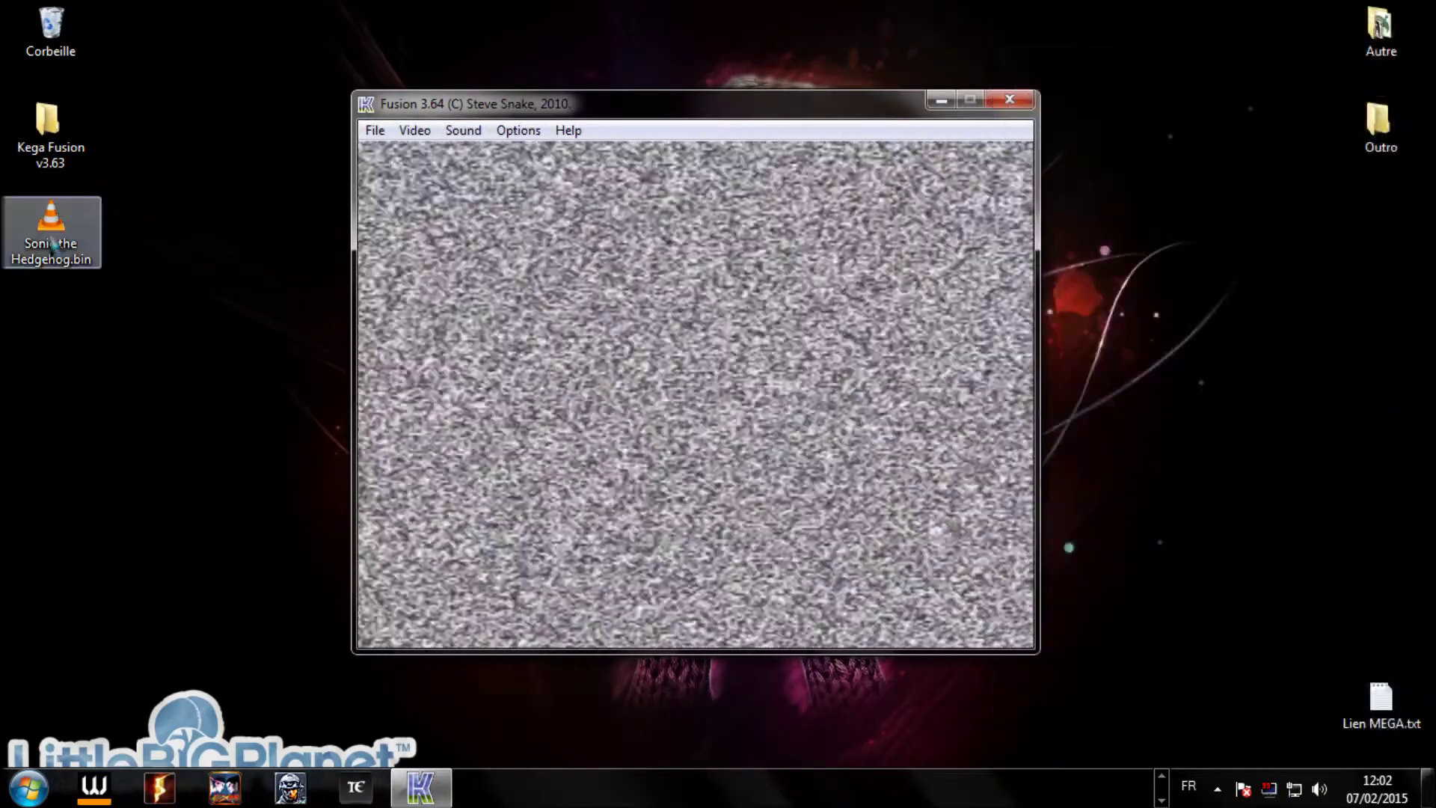
{"action": "mouse_move", "coordinate": [50, 234]}
{"action": "left_mouse_down"}
{"action": "mouse_move", "coordinate": [444, 426]}
{"action": "mouse_move", "coordinate": [148, 416]}
{"action": "mouse_move", "coordinate": [142, 403]}
{"action": "left_mouse_up"}
{"action": "mouse_move", "coordinate": [28, 239]}
{"action": "left_mouse_down"}
{"action": "mouse_move", "coordinate": [76, 285]}
{"action": "mouse_move", "coordinate": [495, 402]}
{"action": "mouse_move", "coordinate": [7, 274]}
{"action": "mouse_move", "coordinate": [16, 259]}
{"action": "left_mouse_up"}
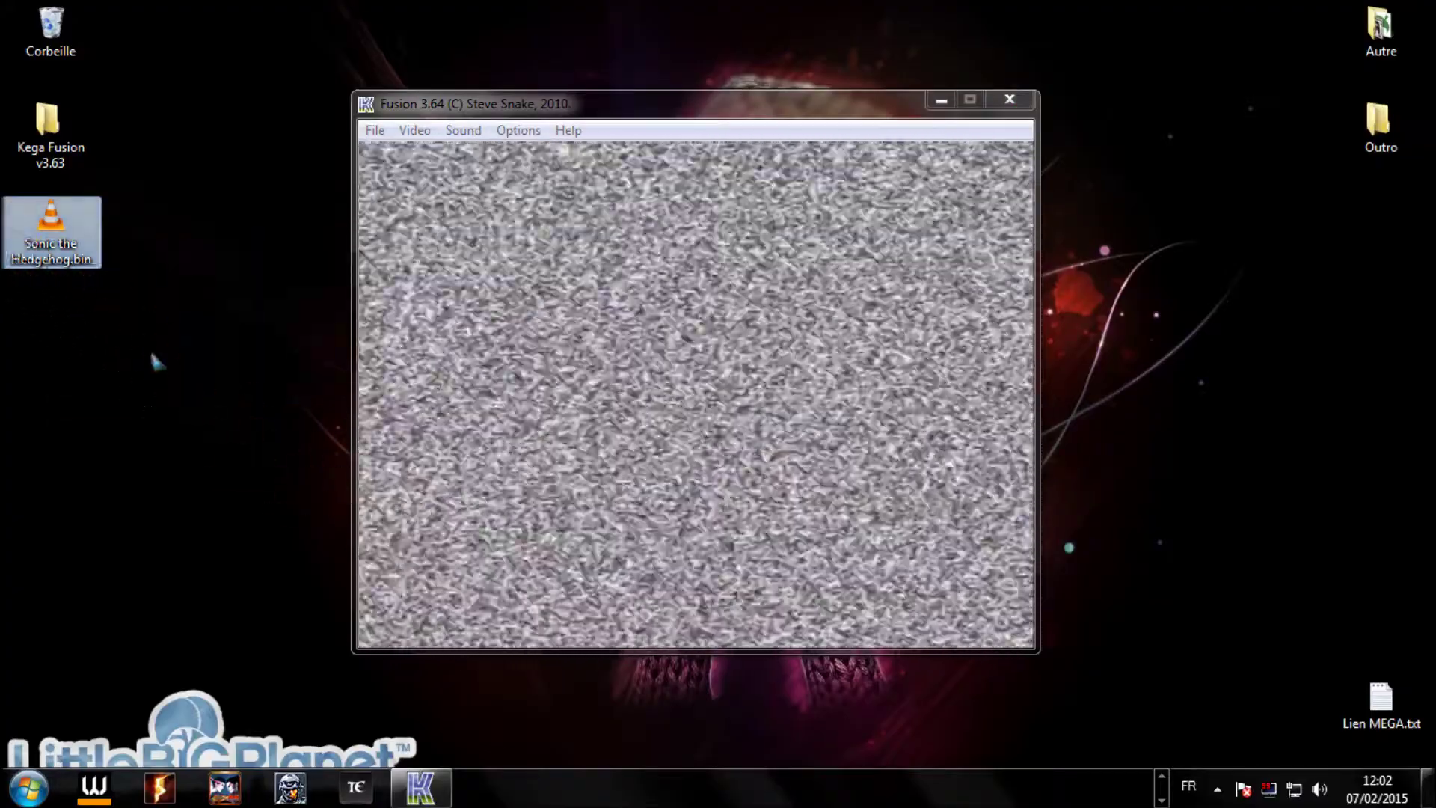
{"action": "left_click", "coordinate": [147, 351]}
Step: Load Sonic the Hedgehog.bin from the desktop as a Genesis / 32X ROM
{"action": "left_click", "coordinate": [446, 233]}
{"action": "left_click", "coordinate": [383, 135]}
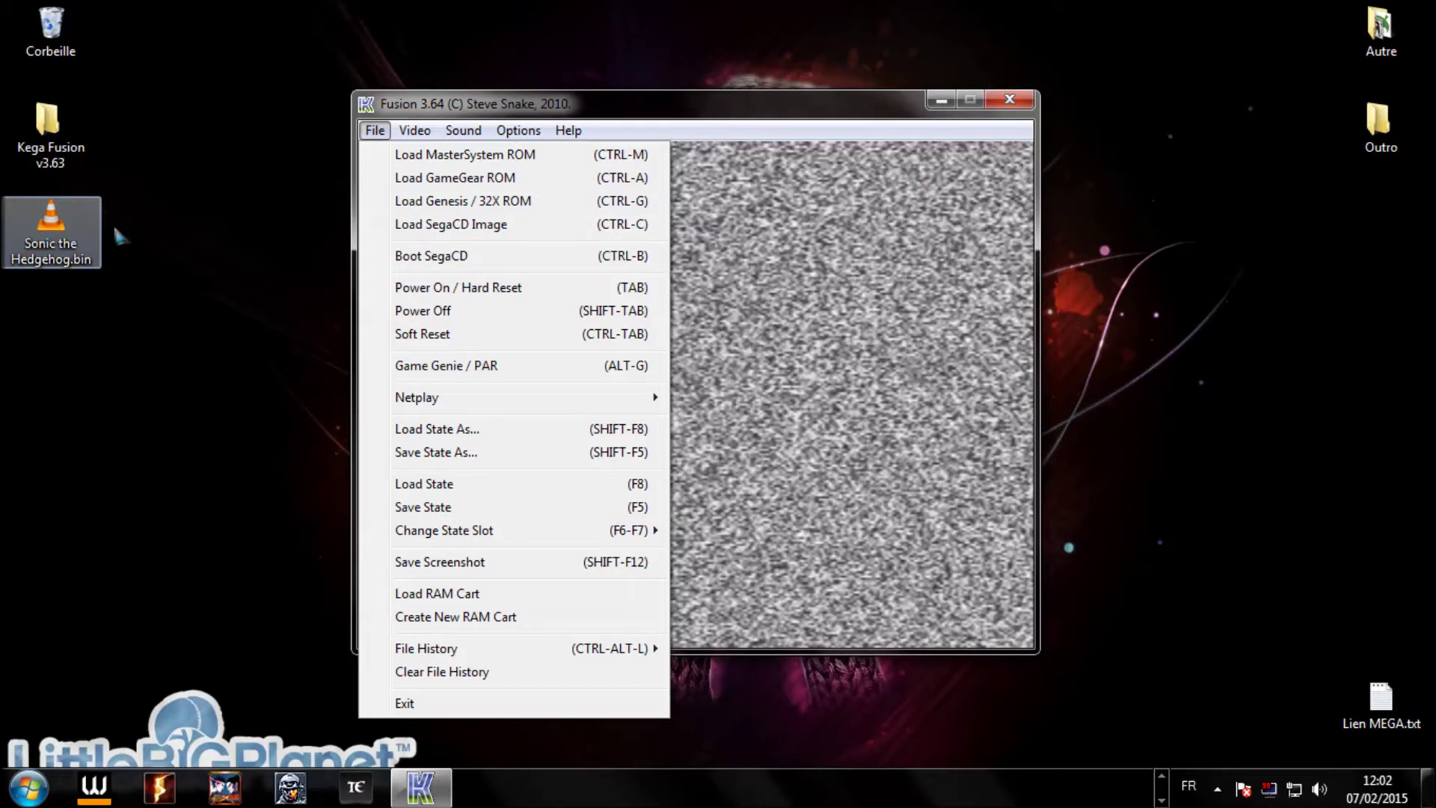
{"action": "left_click", "coordinate": [413, 211]}
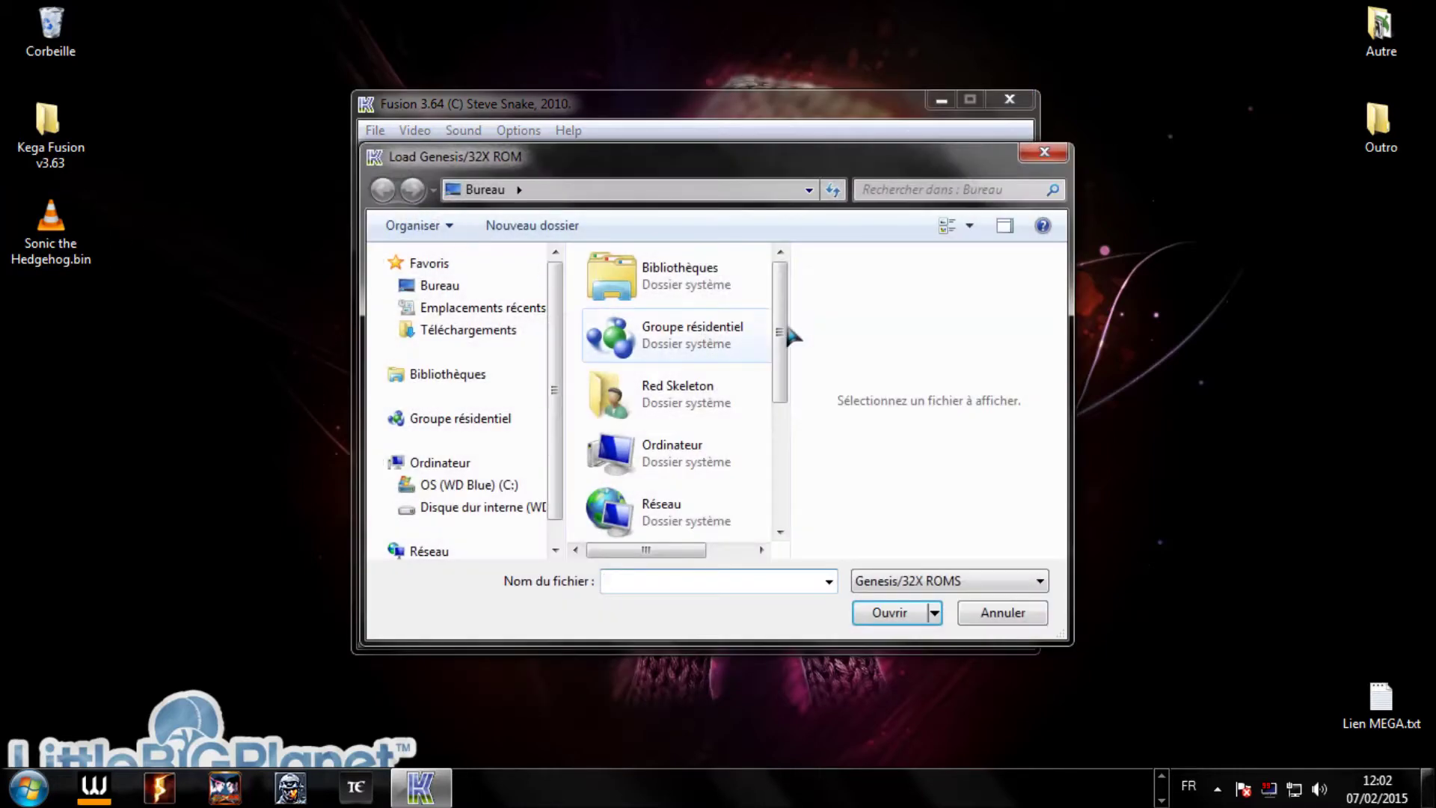
{"action": "left_click_drag", "start_coordinate": [791, 340], "coordinate": [778, 479]}
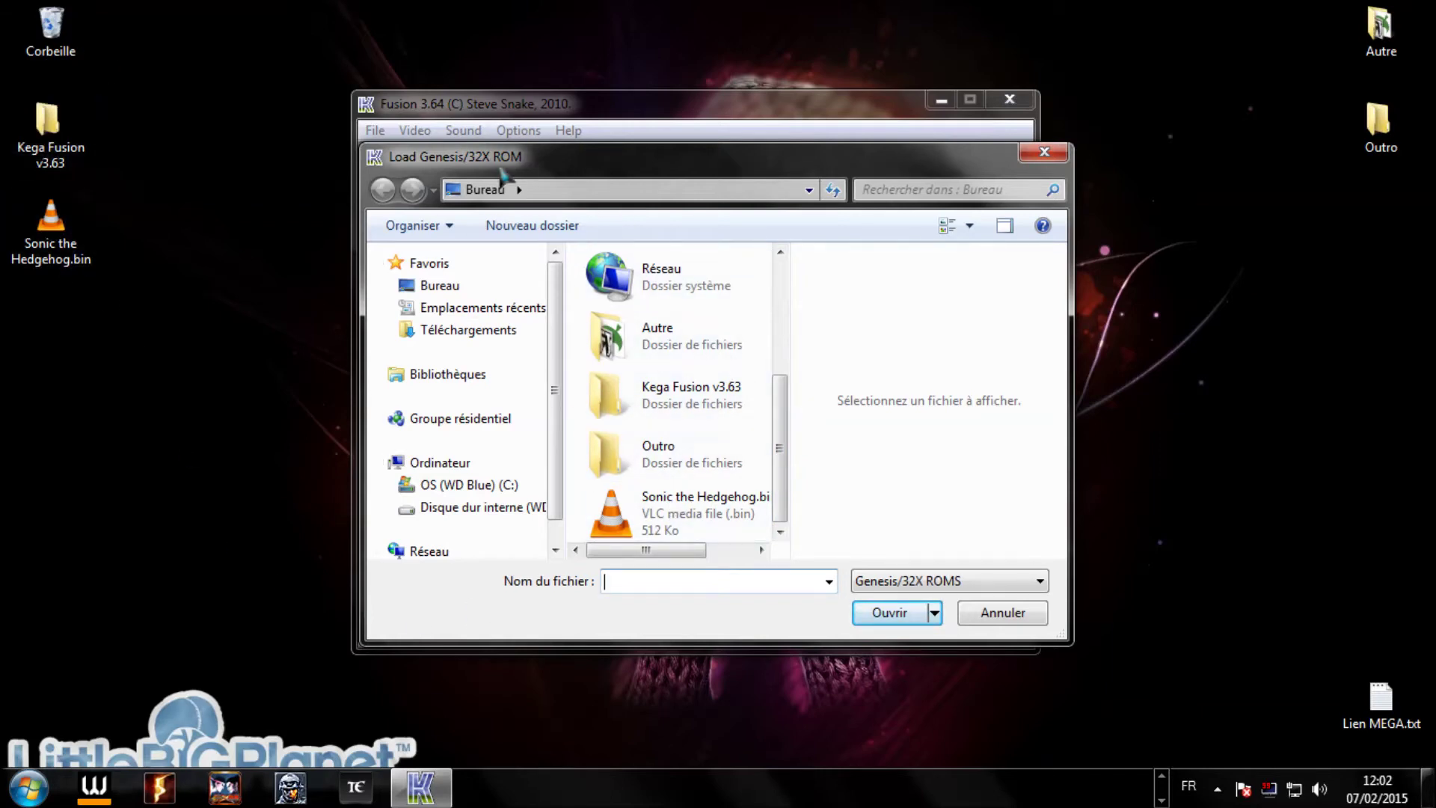
{"action": "double_click", "coordinate": [658, 508]}
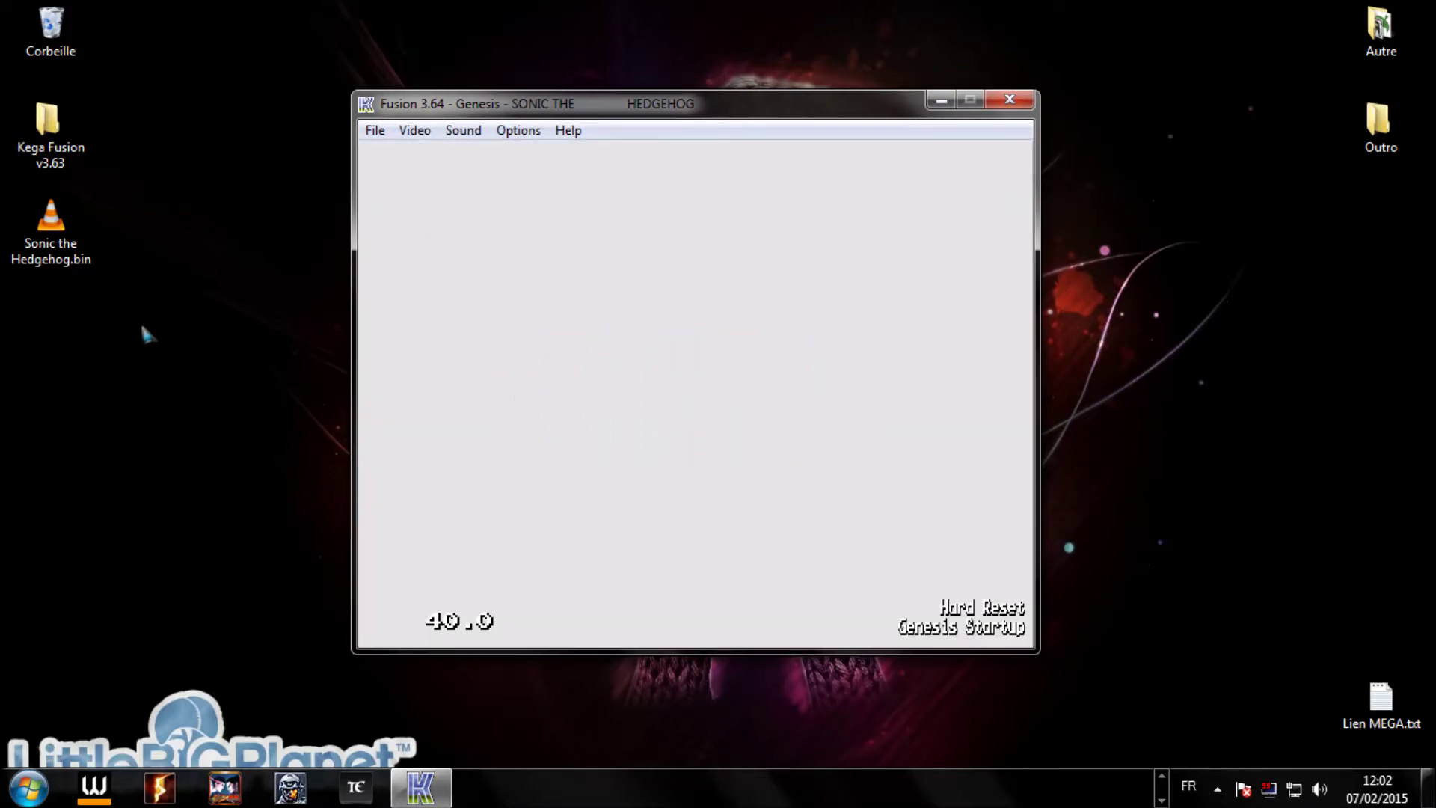
{"action": "mouse_move", "coordinate": [70, 247]}
{"action": "left_mouse_down"}
{"action": "mouse_move", "coordinate": [402, 367]}
{"action": "mouse_move", "coordinate": [71, 255]}
{"action": "left_mouse_up"}
{"action": "left_click", "coordinate": [199, 379]}
{"action": "left_click", "coordinate": [447, 254]}
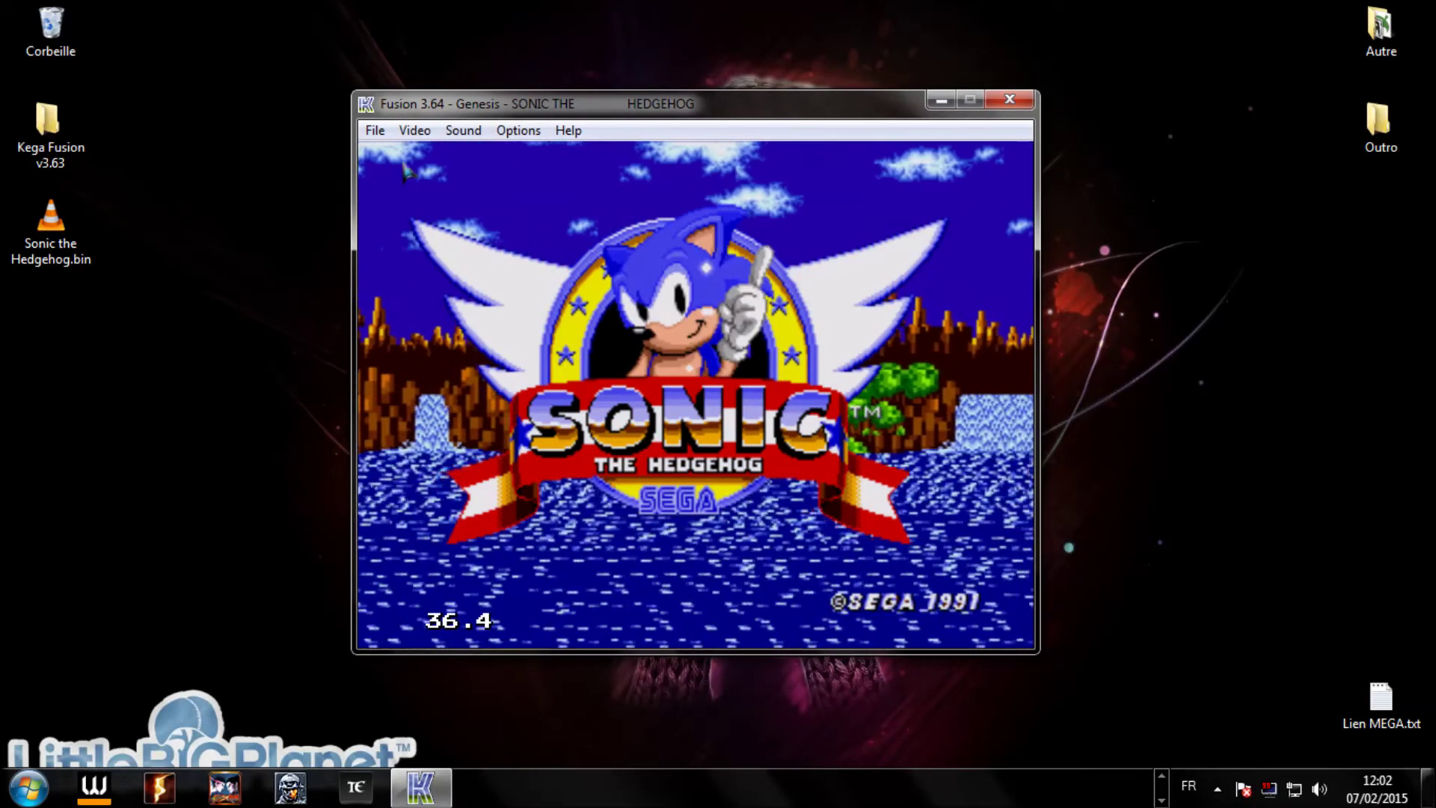
Step: Set the emulated console's country to EUR
{"action": "left_click", "coordinate": [375, 132]}
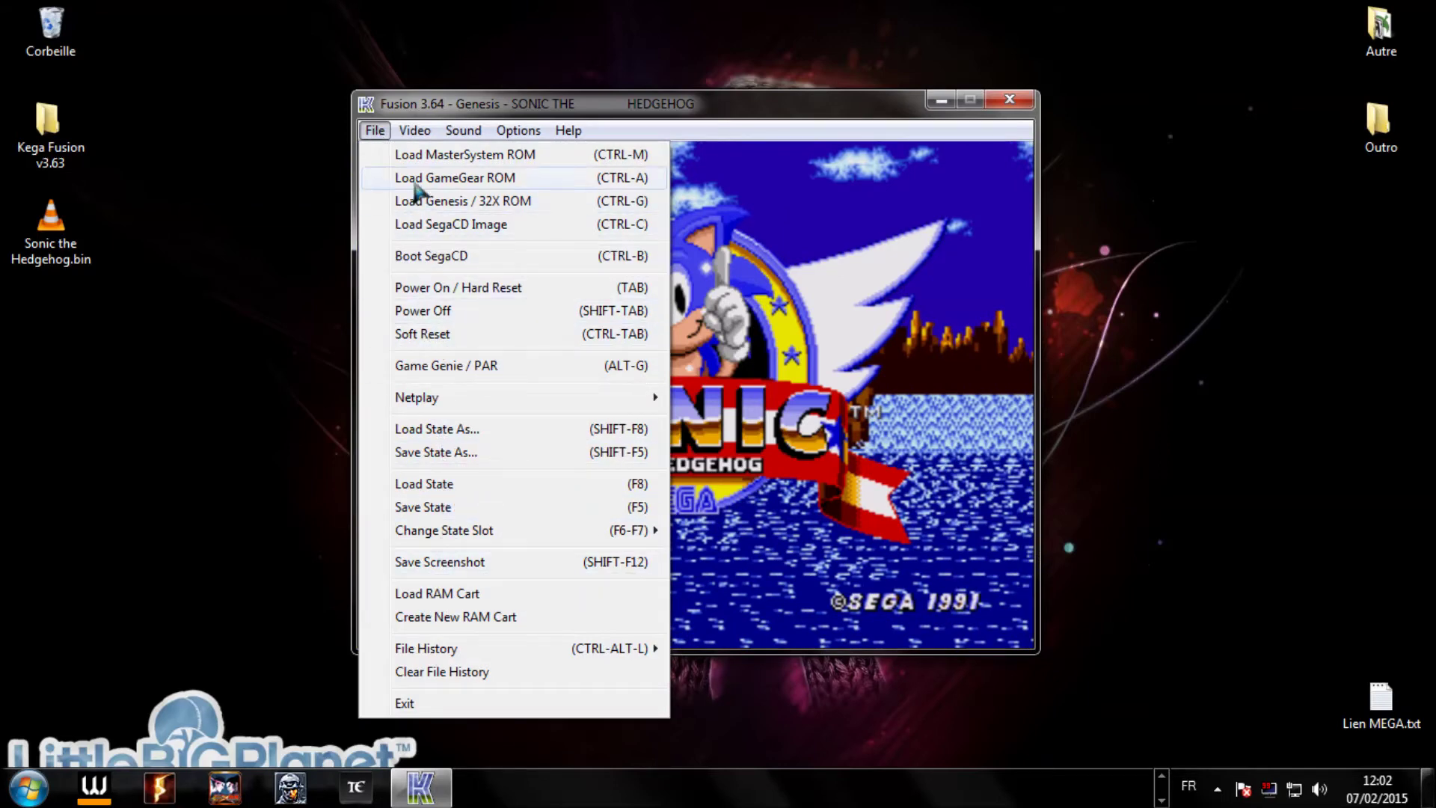
{"action": "mouse_move", "coordinate": [427, 135]}
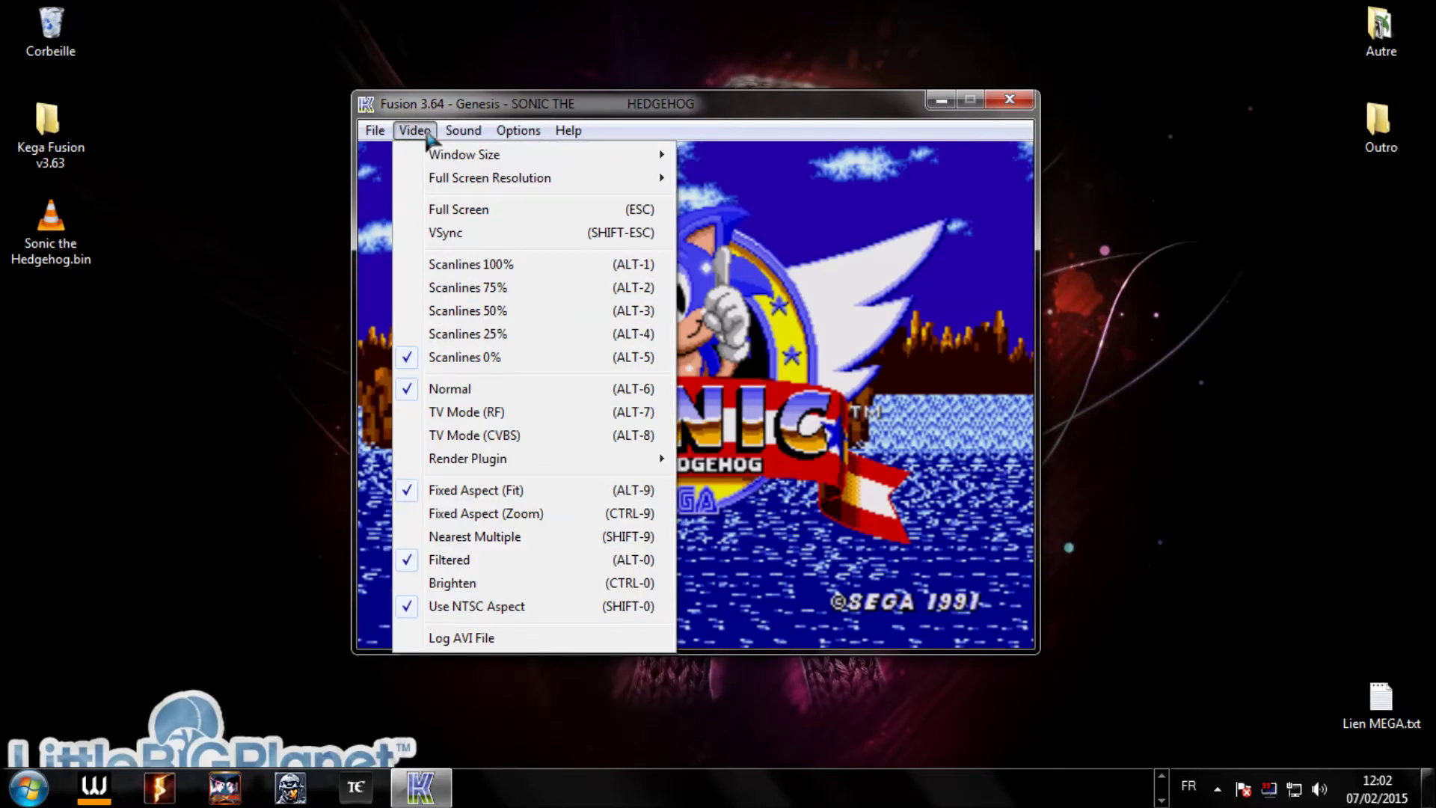
{"action": "left_click", "coordinate": [430, 133]}
{"action": "left_click", "coordinate": [467, 133]}
{"action": "mouse_move", "coordinate": [527, 134]}
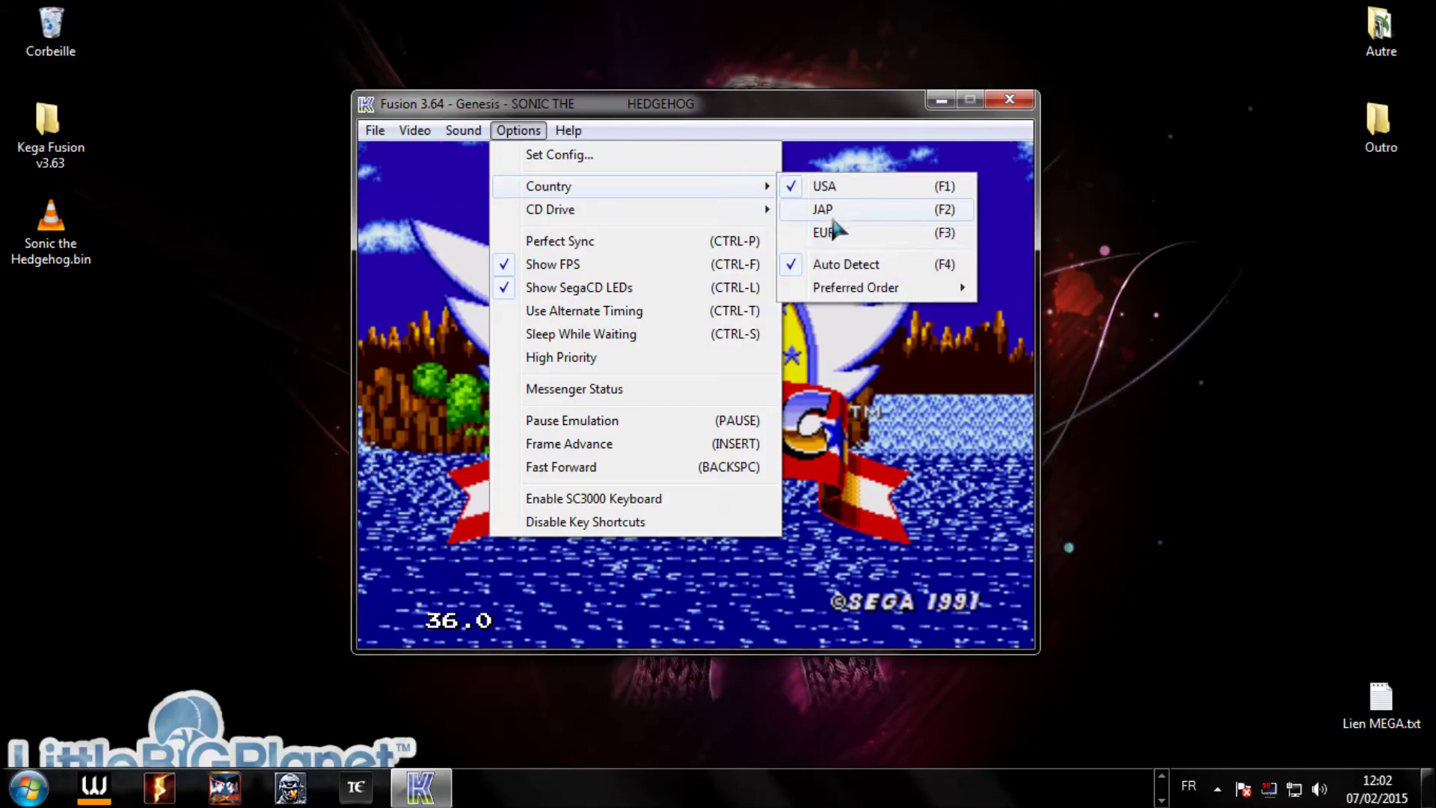
{"action": "left_click", "coordinate": [844, 234]}
{"action": "left_click", "coordinate": [518, 130]}
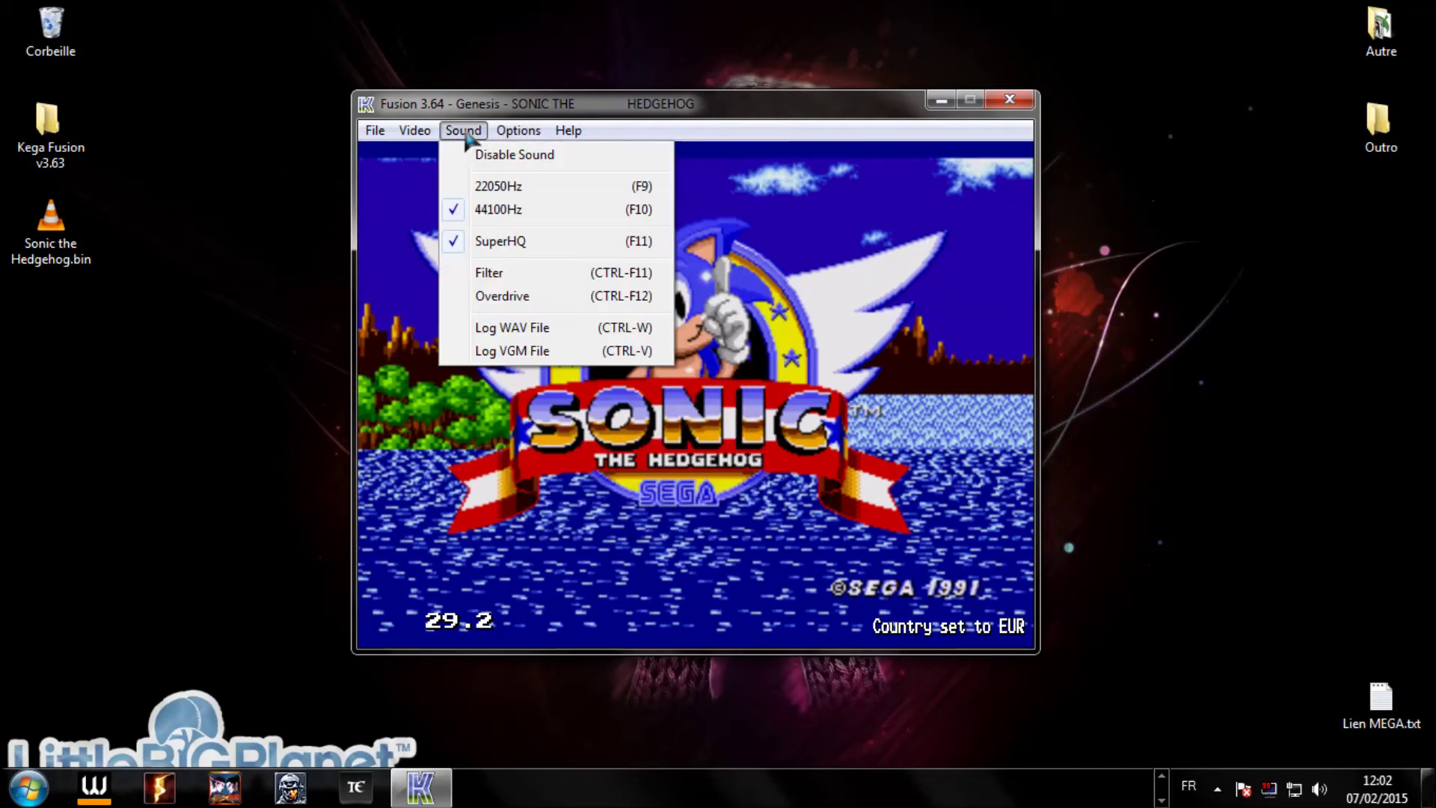
{"action": "mouse_move", "coordinate": [425, 144]}
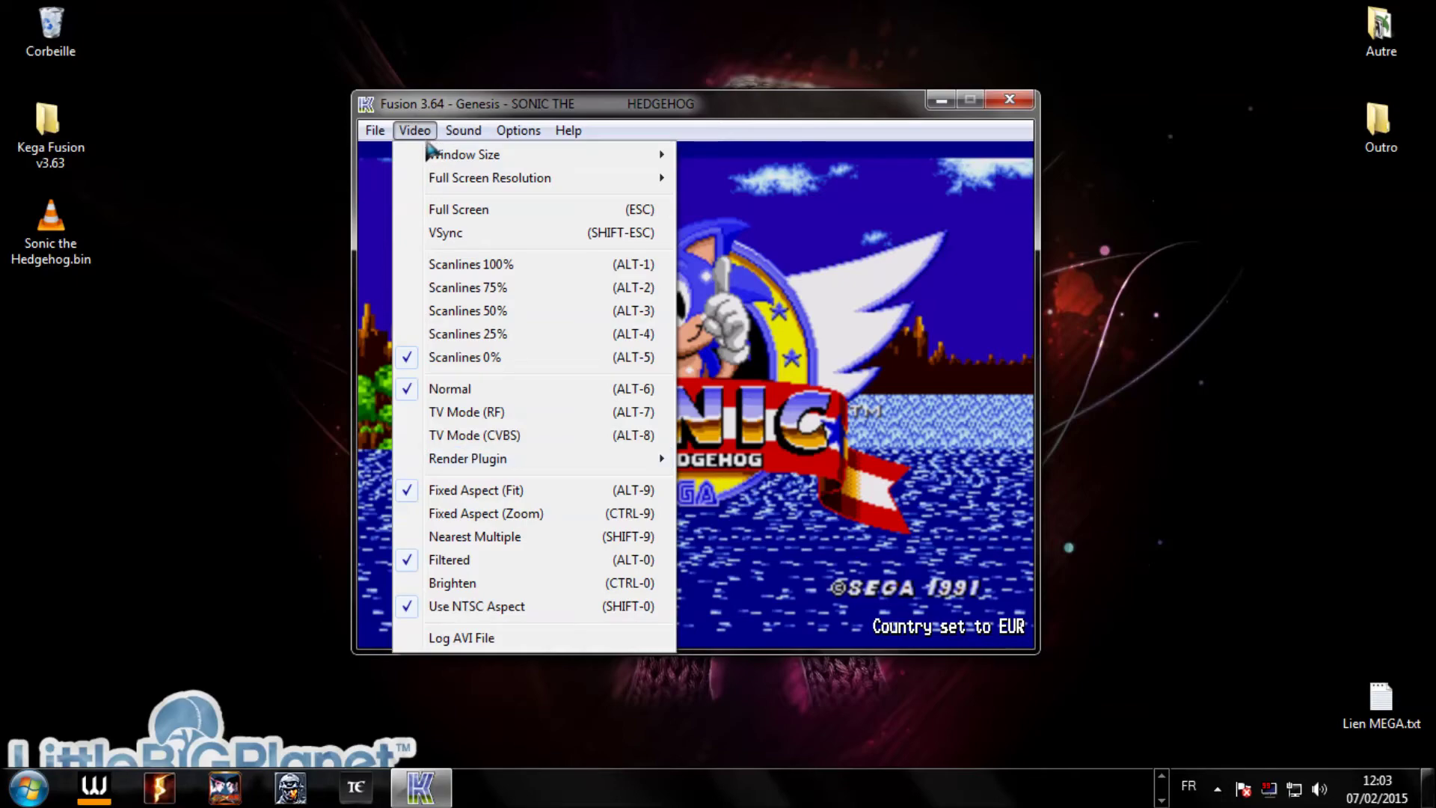
{"action": "left_click", "coordinate": [413, 132]}
Step: Start saving the game state under a chosen name and create a desktop folder named Sauvegardes for it
{"action": "left_click", "coordinate": [376, 132]}
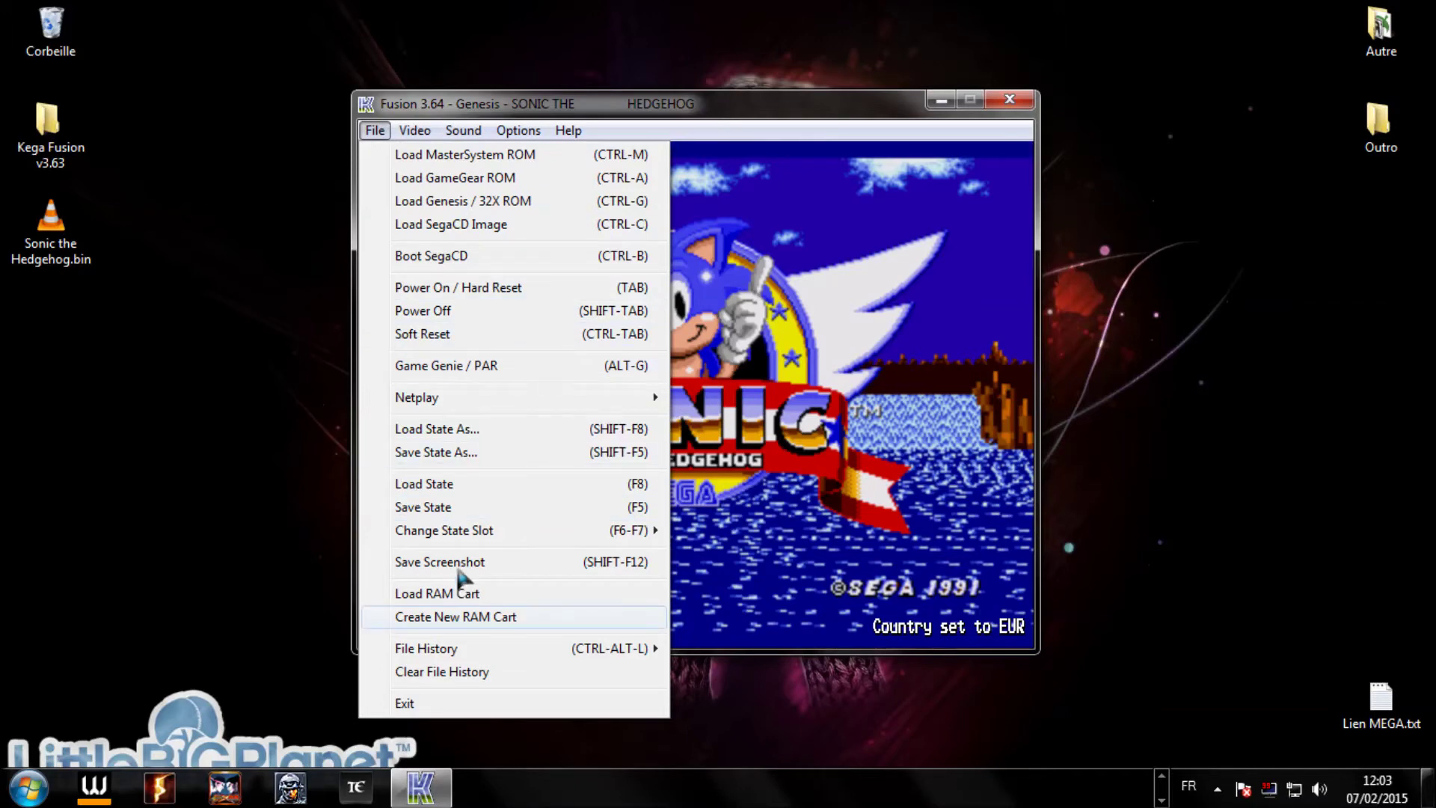
{"action": "left_click", "coordinate": [462, 453]}
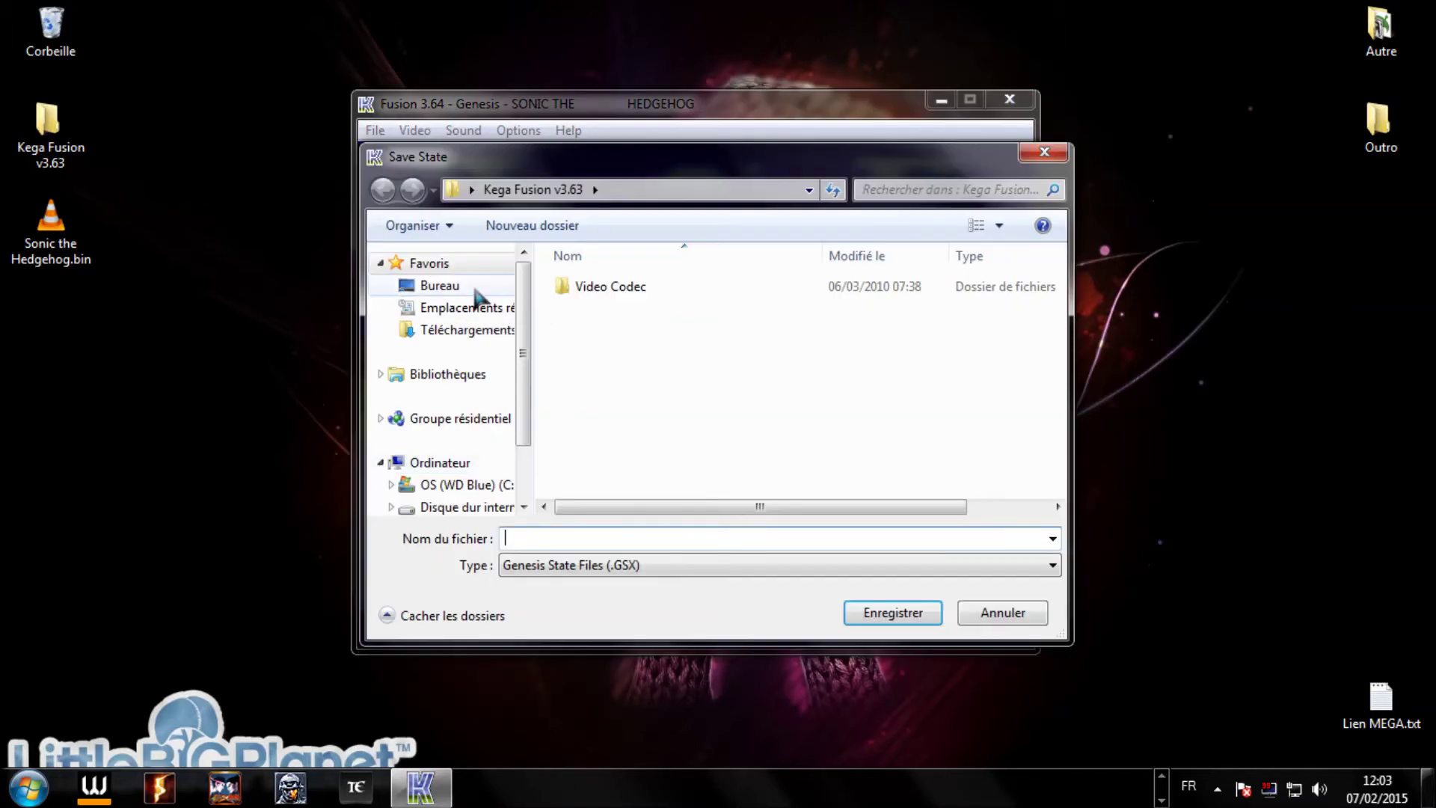
{"action": "left_click", "coordinate": [465, 288]}
{"action": "scroll", "coordinate": [743, 432], "scroll_direction": "down", "scroll_amount": 1}
{"action": "scroll", "coordinate": [905, 423], "scroll_direction": "down", "scroll_amount": 3}
{"action": "right_click", "coordinate": [928, 439]}
{"action": "mouse_move", "coordinate": [987, 656]}
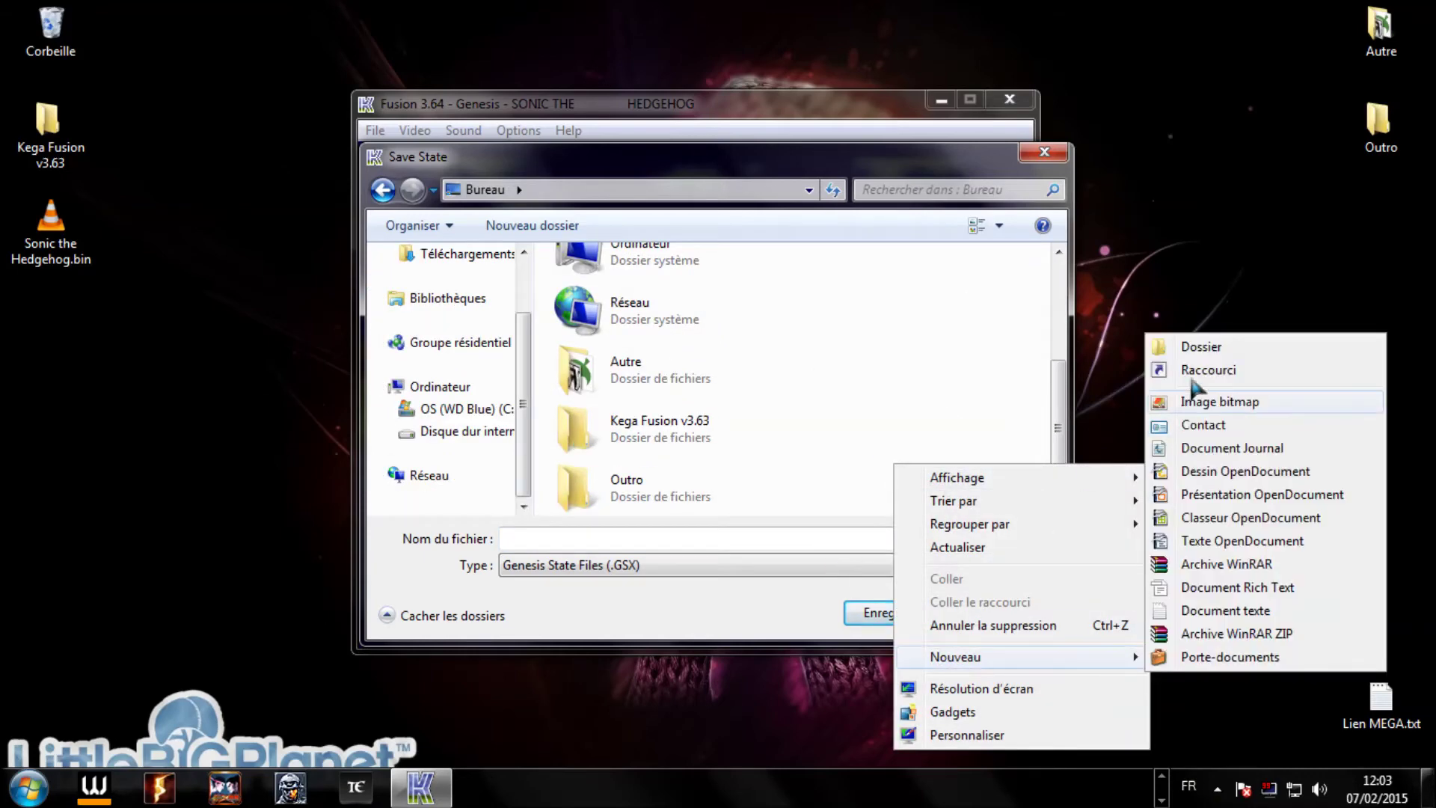
{"action": "left_click", "coordinate": [1201, 347]}
{"action": "type", "text": "Sauvb"}
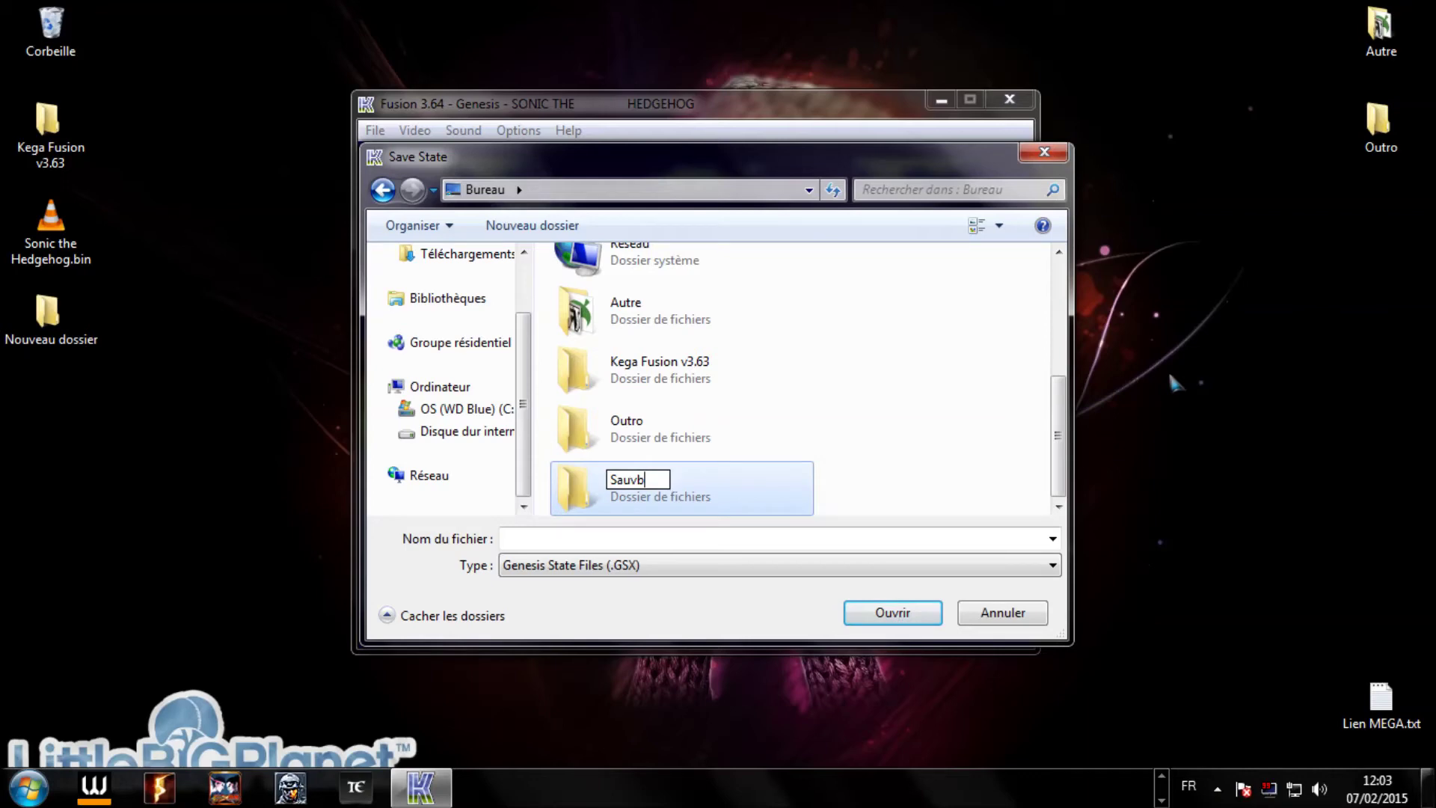
{"action": "type", "text": "v"}
{"action": "type", "text": "gardes"}
{"action": "key", "text": "Return"}
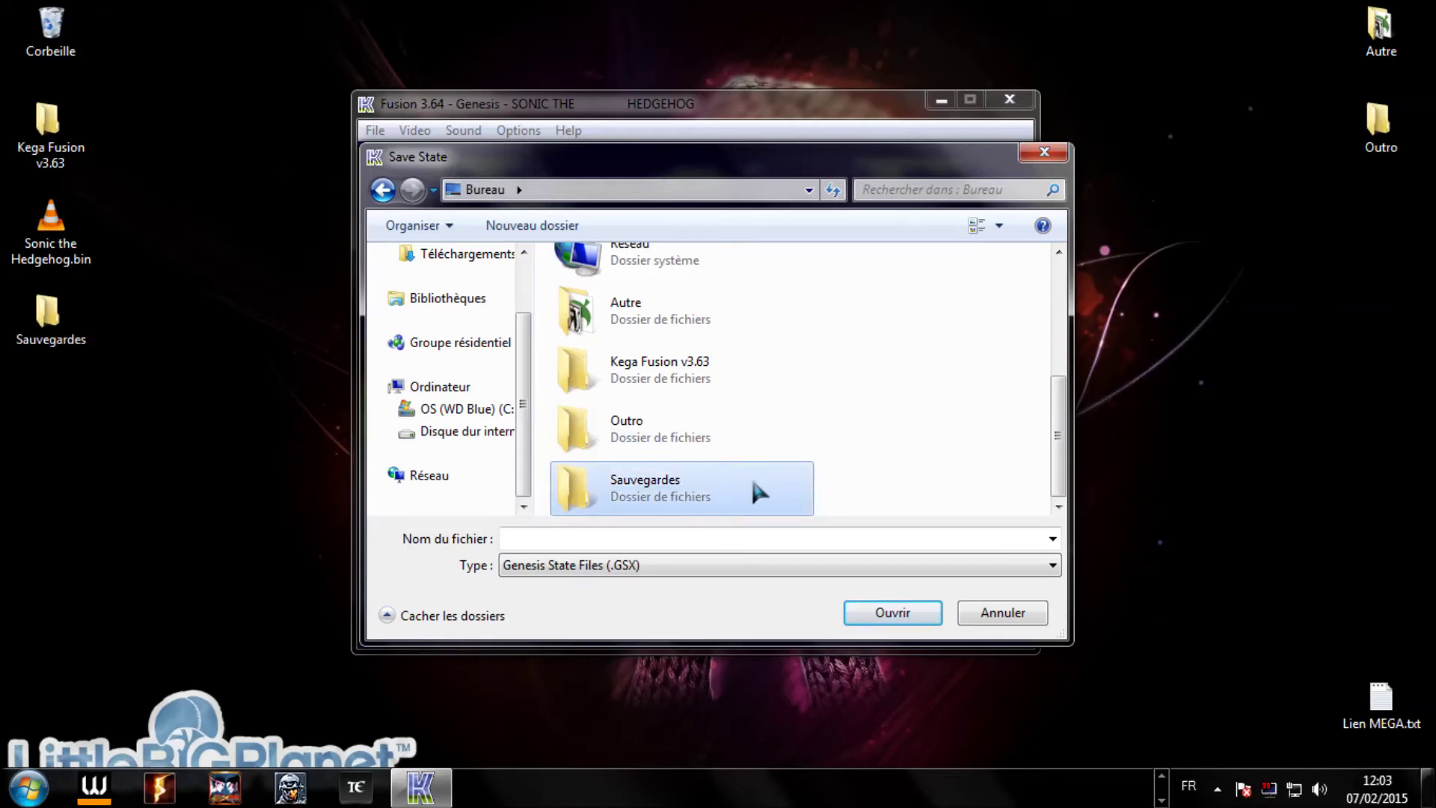
Step: Save the game state in the Sauvegardes folder as Sonic sauvegarde 1
{"action": "double_click", "coordinate": [753, 485]}
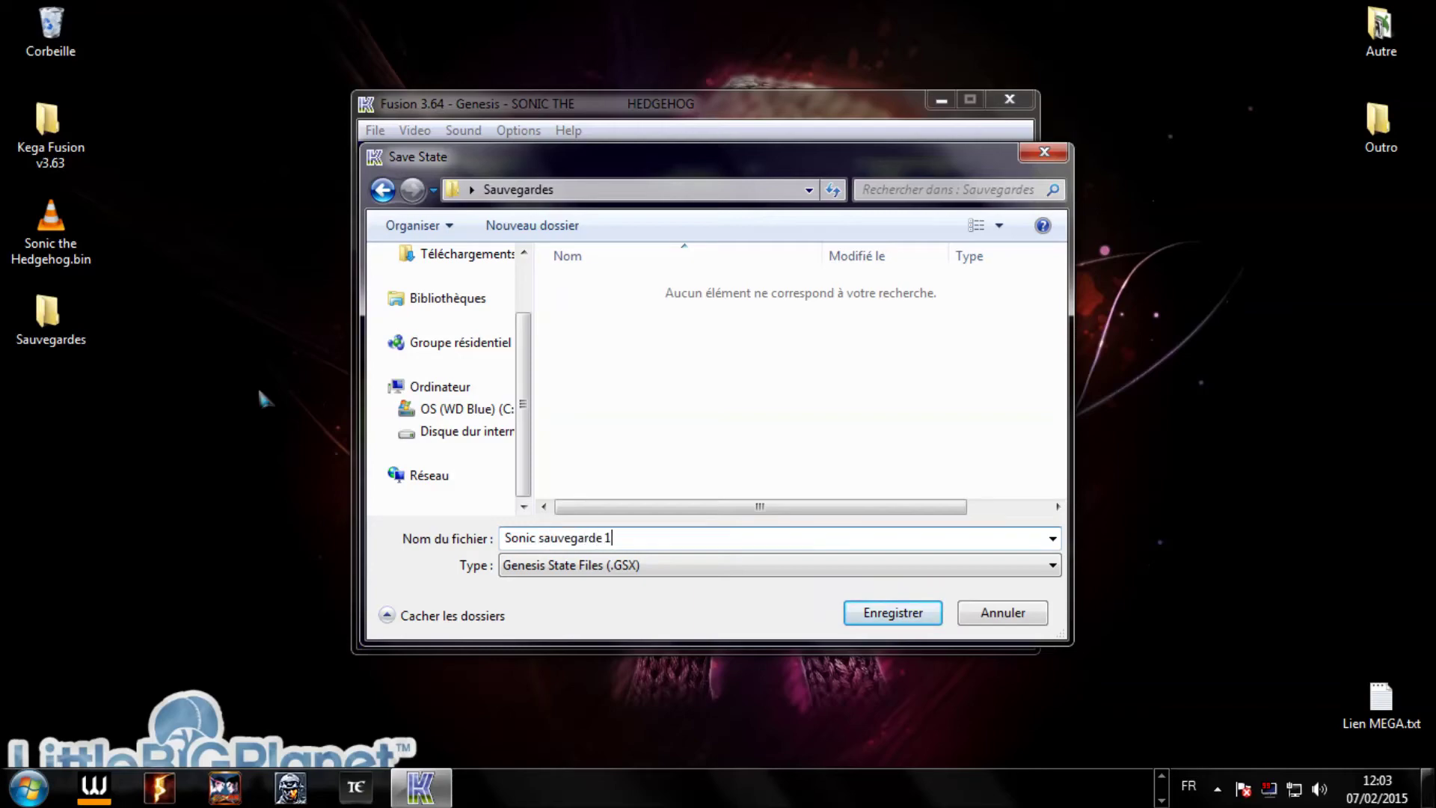
{"action": "left_click", "coordinate": [936, 618]}
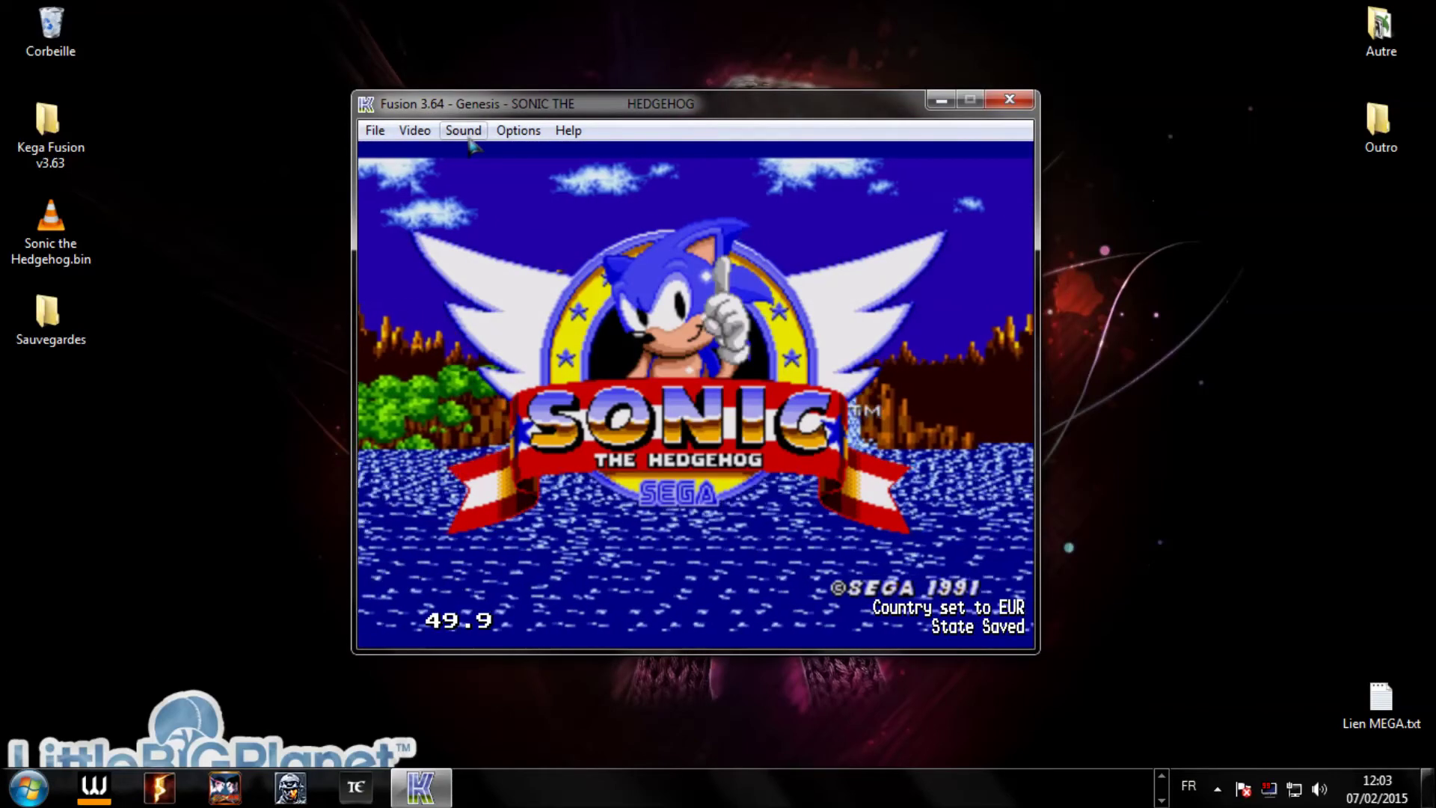
Step: Perform a soft reset of the running game and power off the emulated console
{"action": "left_click", "coordinate": [374, 130]}
{"action": "key", "text": "Right"}
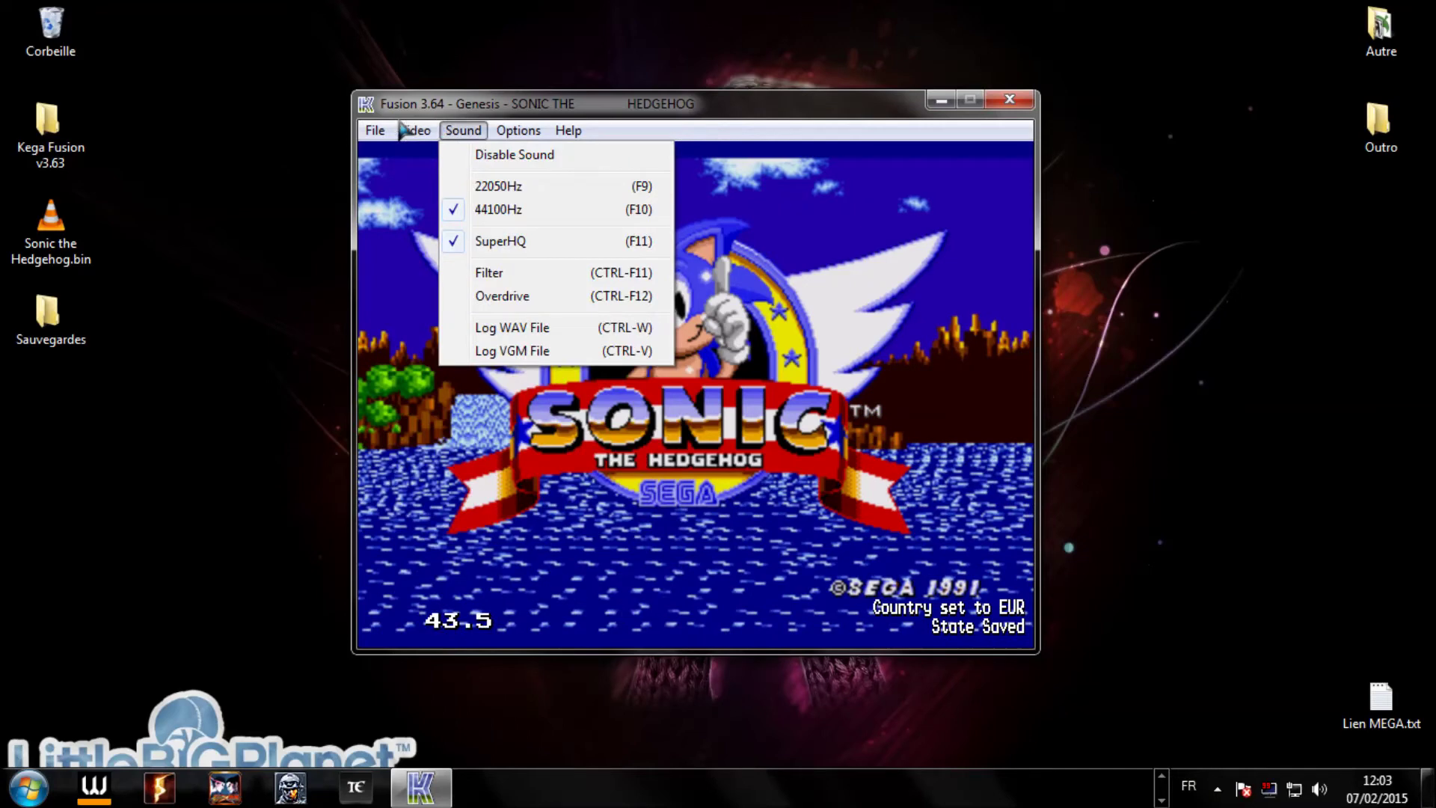
{"action": "left_click", "coordinate": [373, 132]}
{"action": "left_click", "coordinate": [374, 130]}
{"action": "left_click", "coordinate": [403, 334]}
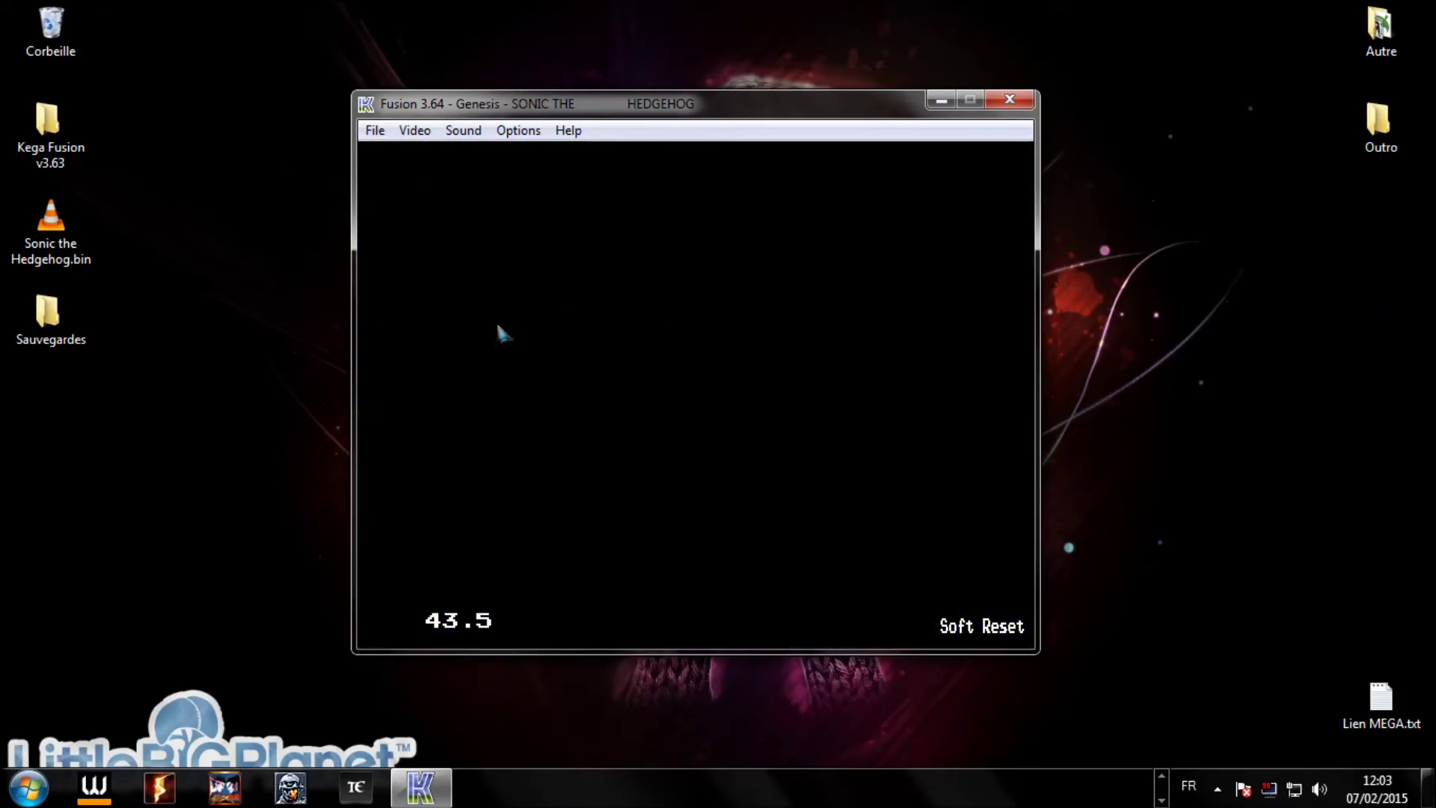
{"action": "left_click", "coordinate": [373, 131]}
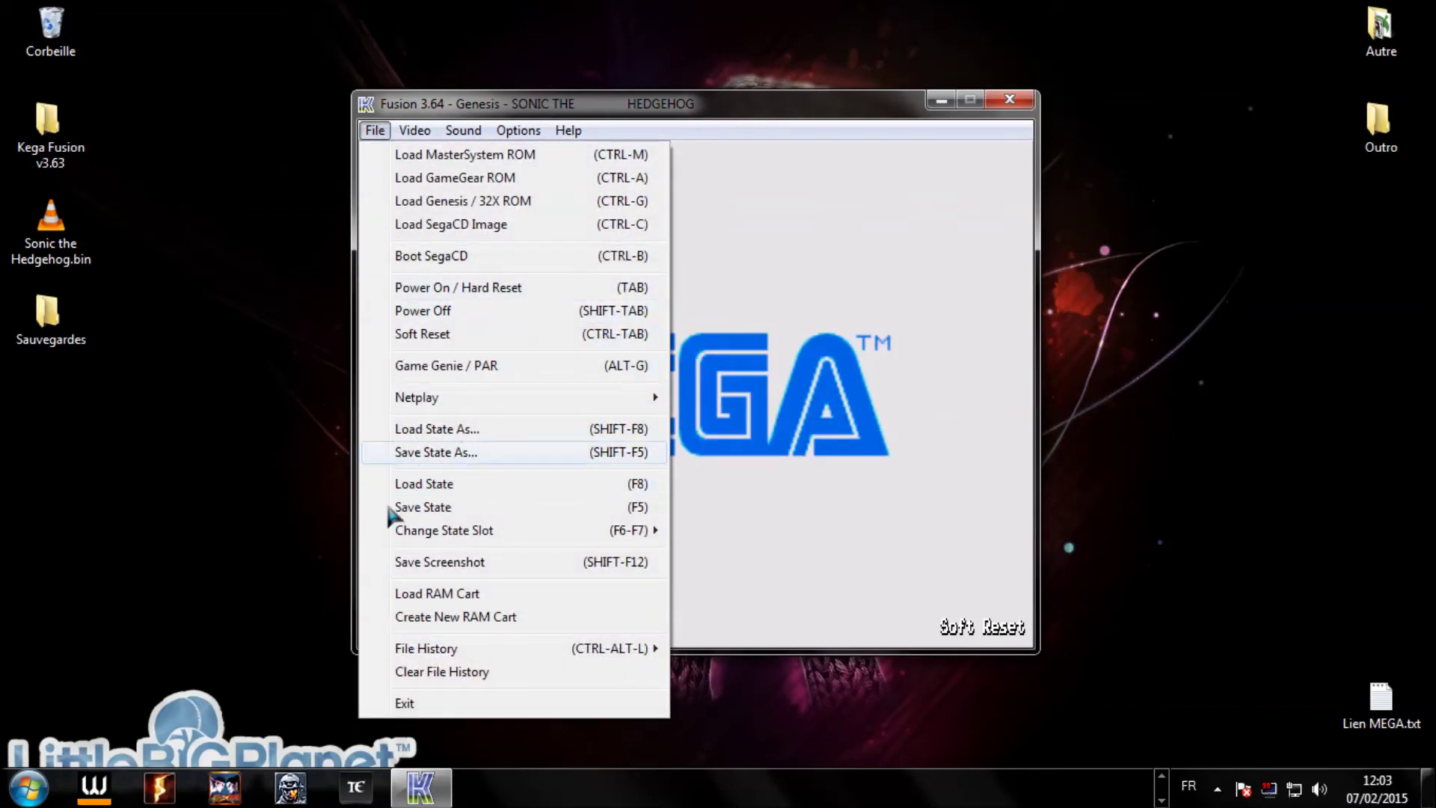
{"action": "left_click", "coordinate": [485, 308]}
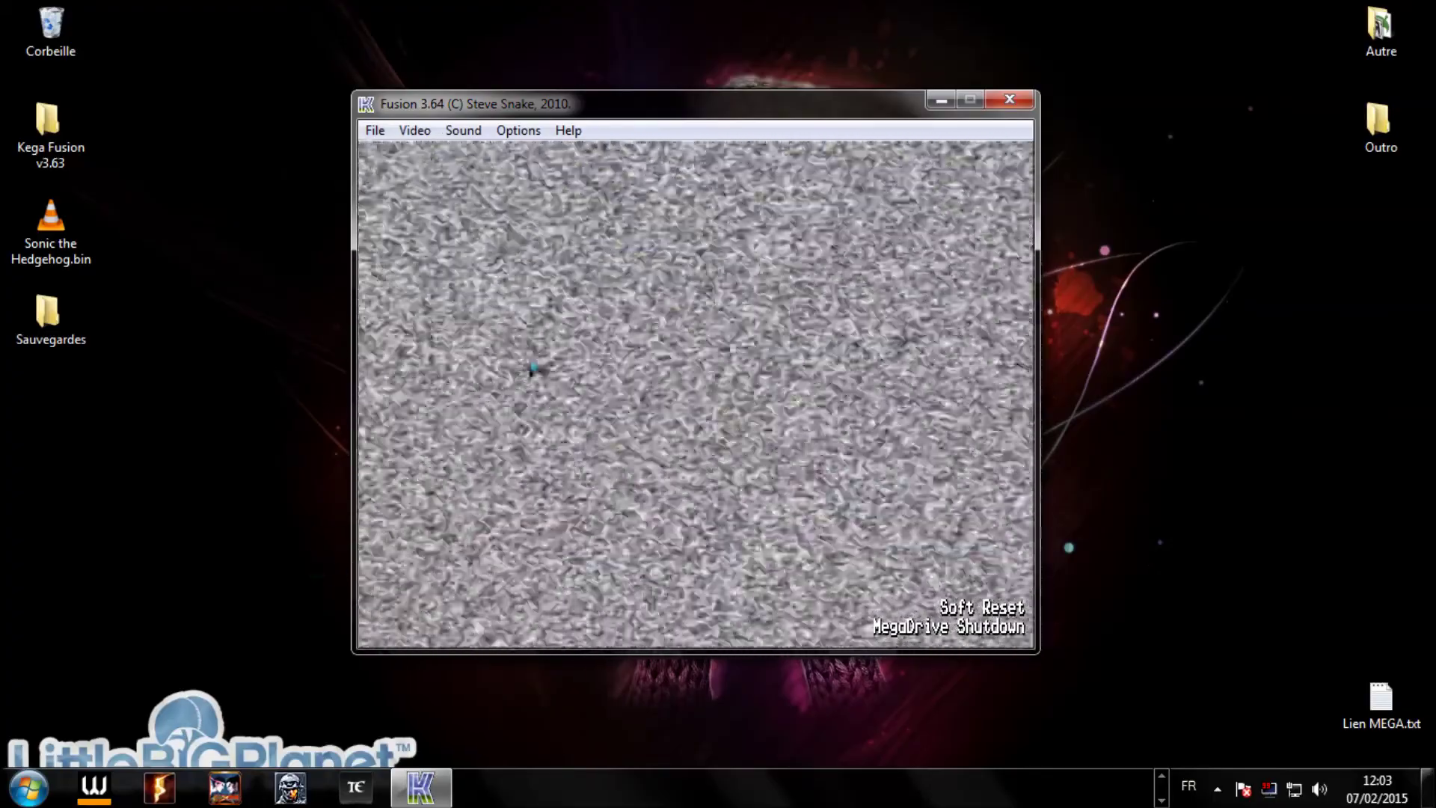
Step: Check the state file in the desktop's Sauvegardes folder and close the folder window
{"action": "double_click", "coordinate": [48, 314]}
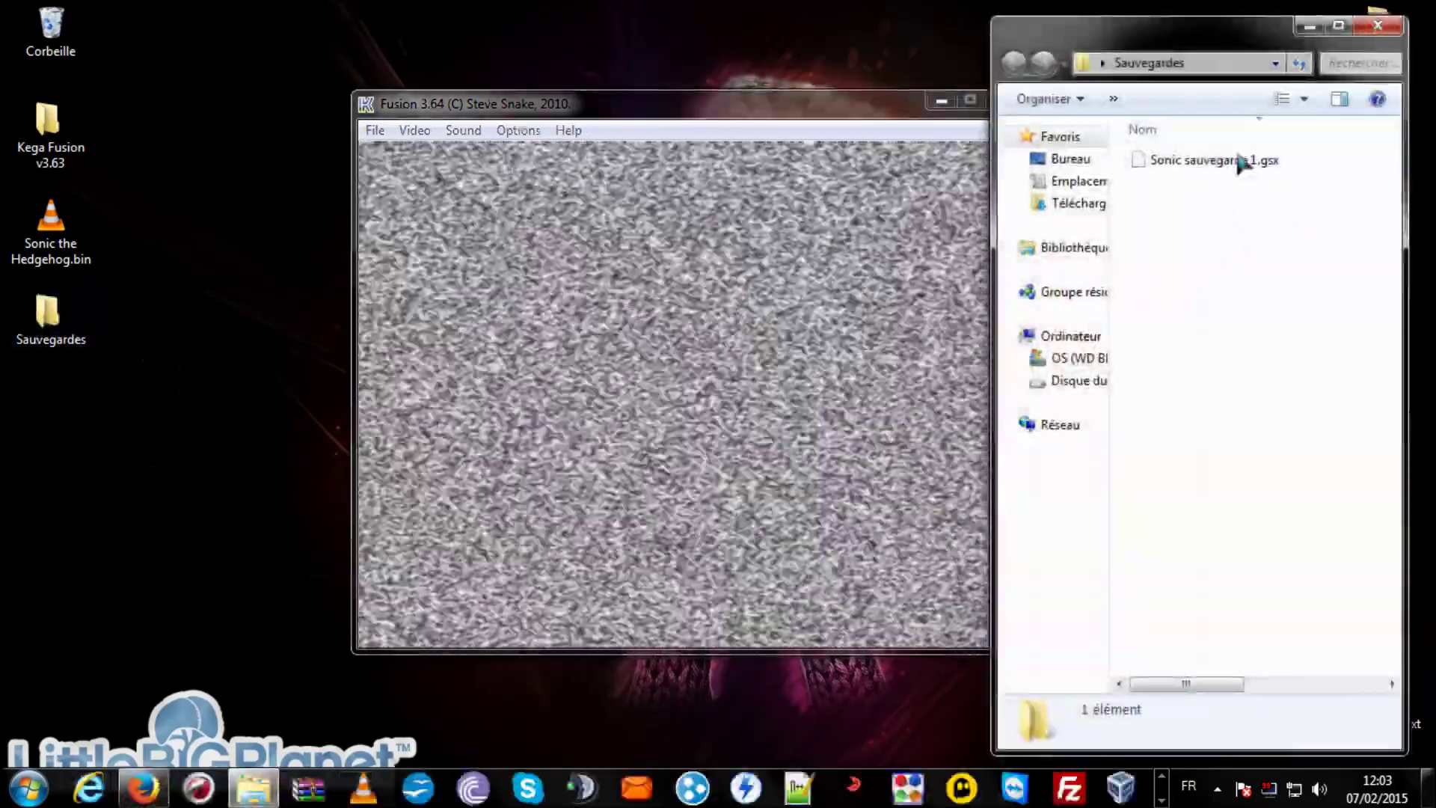
{"action": "left_click", "coordinate": [1242, 161]}
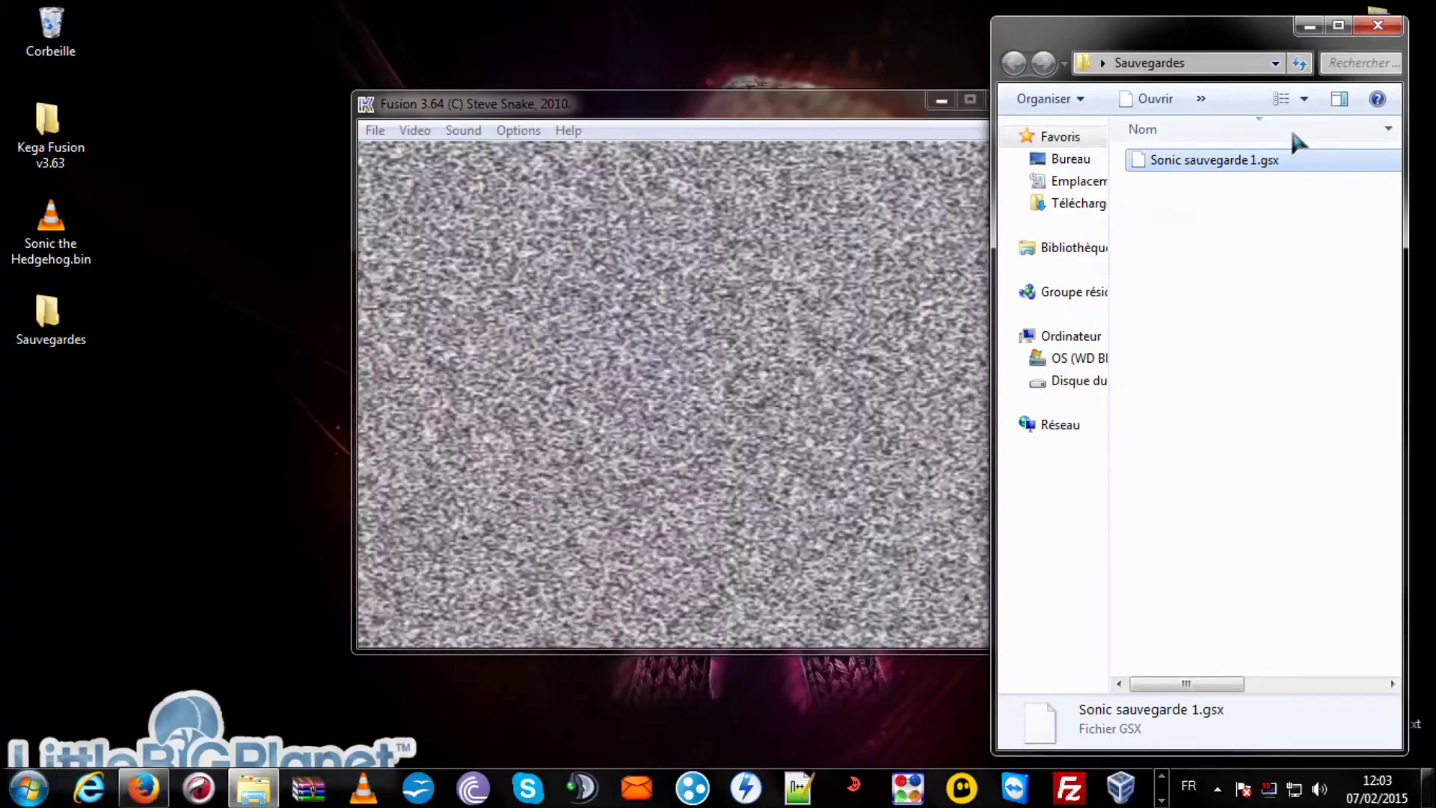
{"action": "left_click", "coordinate": [1380, 27]}
{"action": "left_click", "coordinate": [300, 320]}
Step: Reload Sonic the Hedgehog.bin from the desktop and load the saved state Sonic sauvegarde 1.gsx from the Sauvegardes folder
{"action": "left_click_drag", "start_coordinate": [41, 255], "coordinate": [434, 359]}
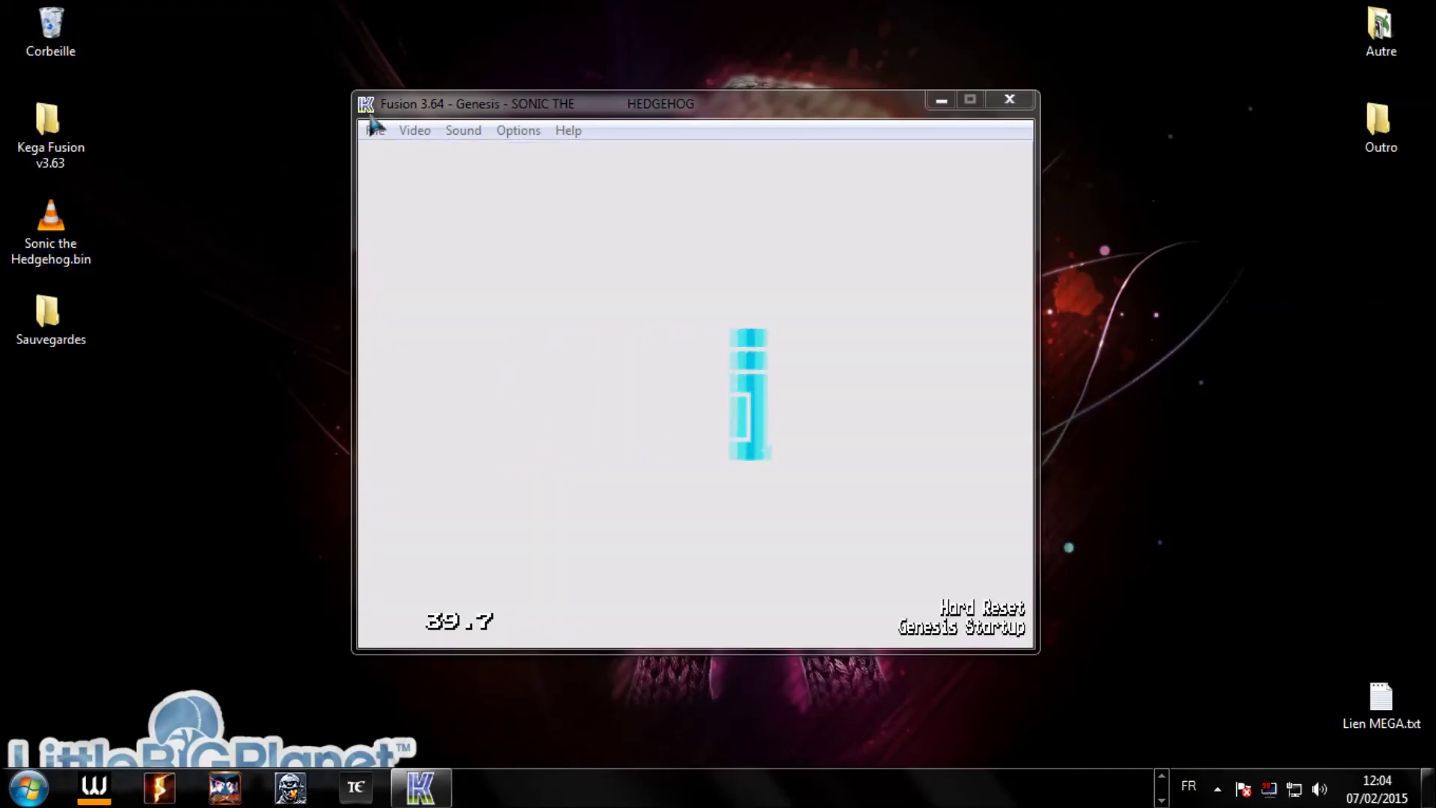
{"action": "left_click", "coordinate": [373, 130]}
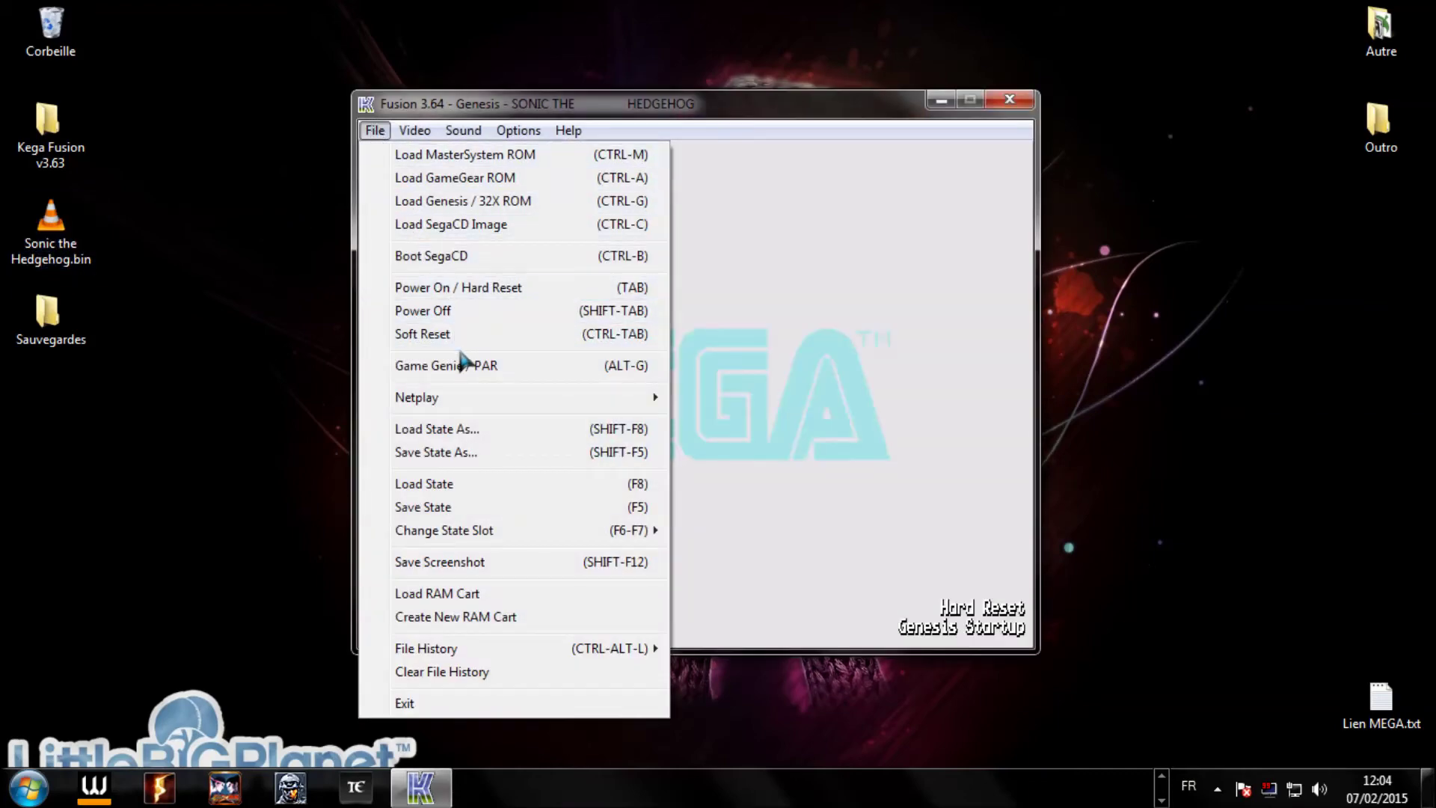
{"action": "left_click", "coordinate": [465, 431]}
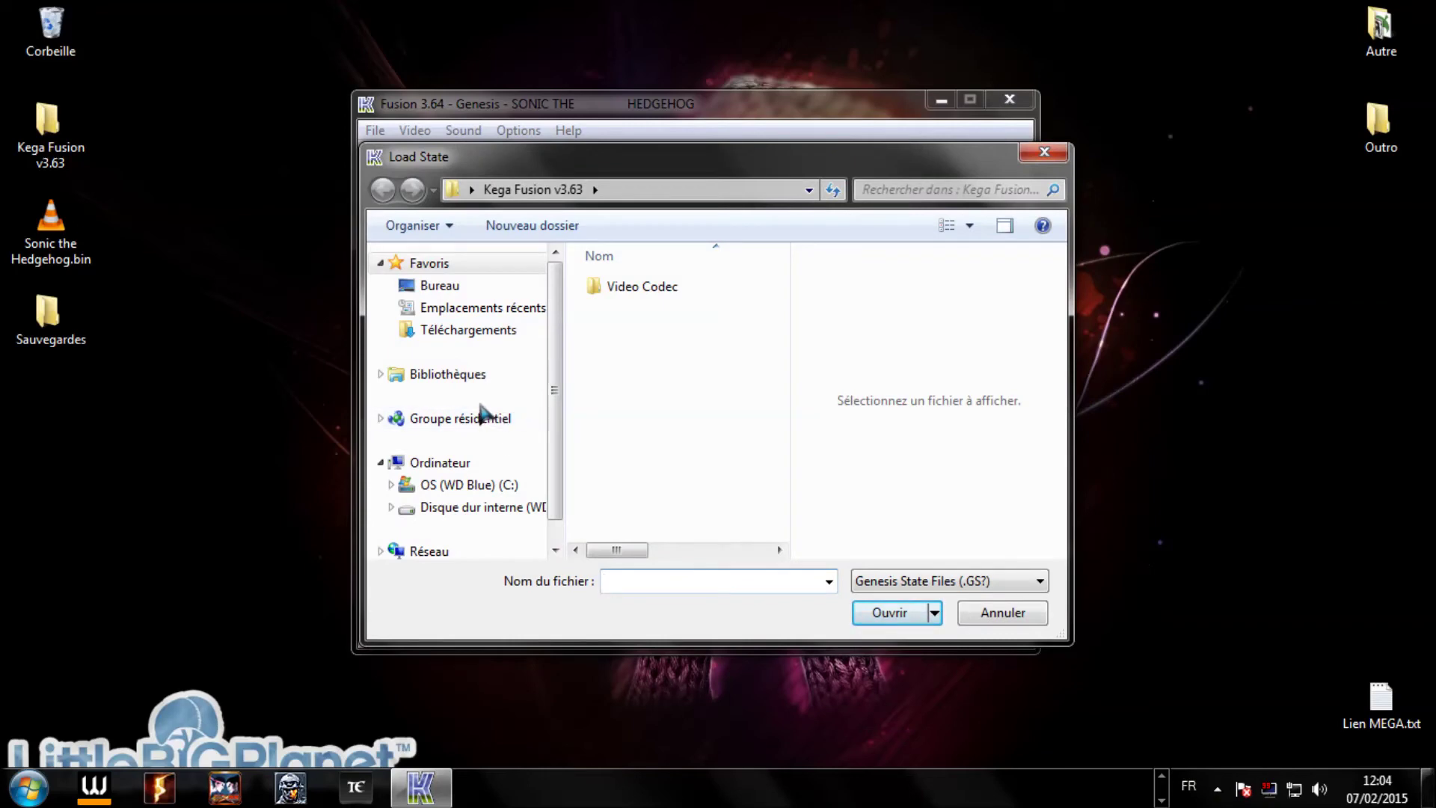
{"action": "left_click", "coordinate": [453, 286]}
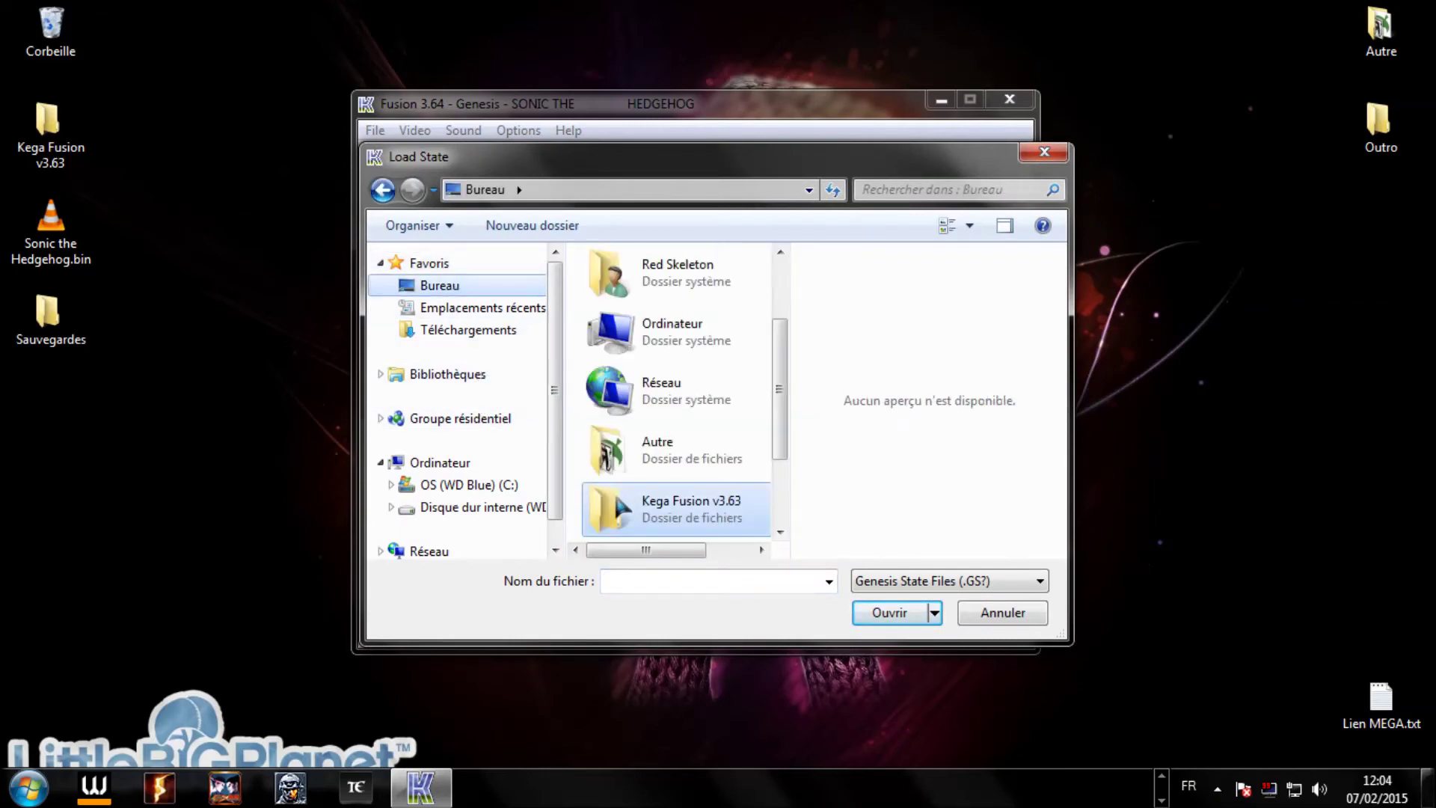
{"action": "scroll", "coordinate": [637, 510], "scroll_direction": "down", "scroll_amount": 1}
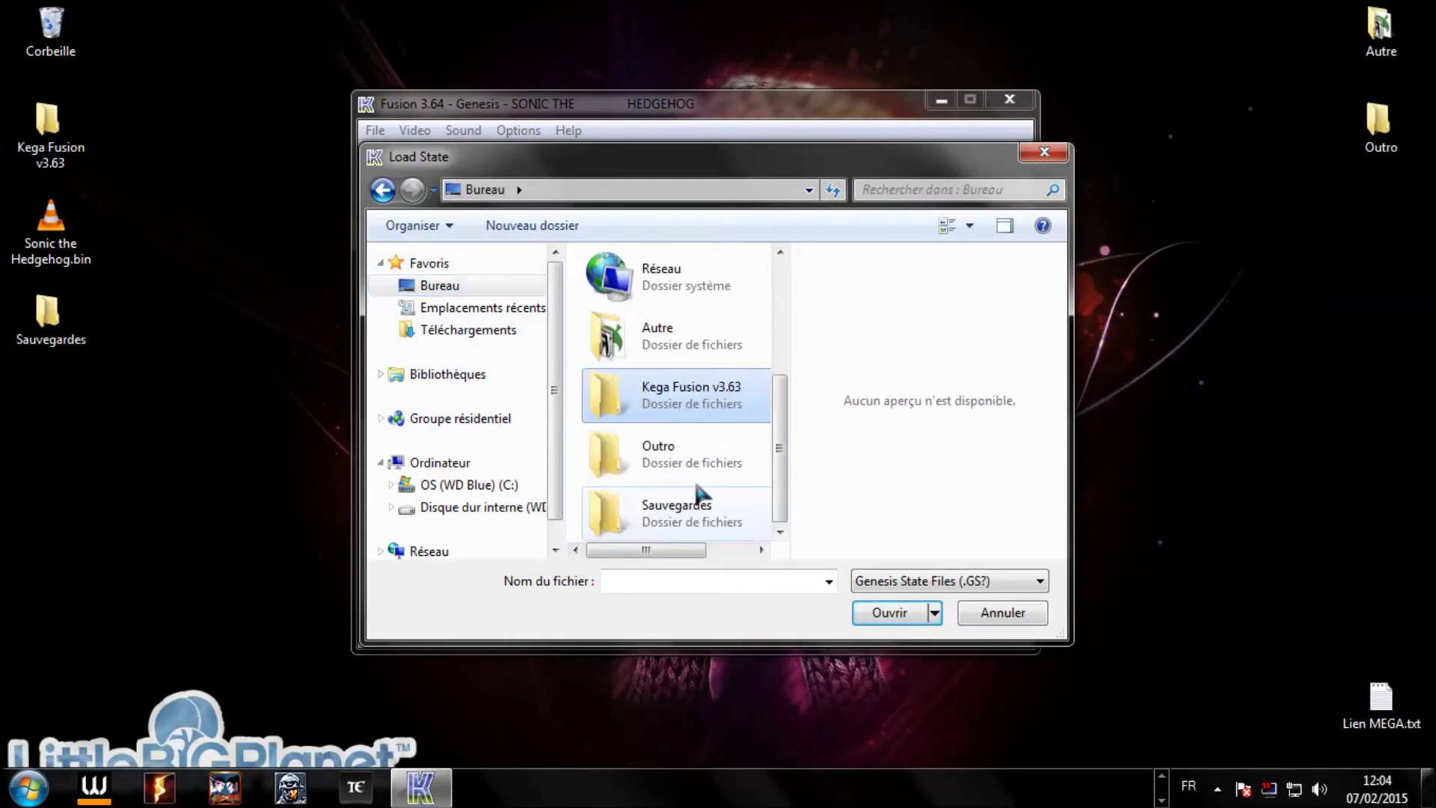
{"action": "double_click", "coordinate": [637, 510]}
{"action": "double_click", "coordinate": [677, 290]}
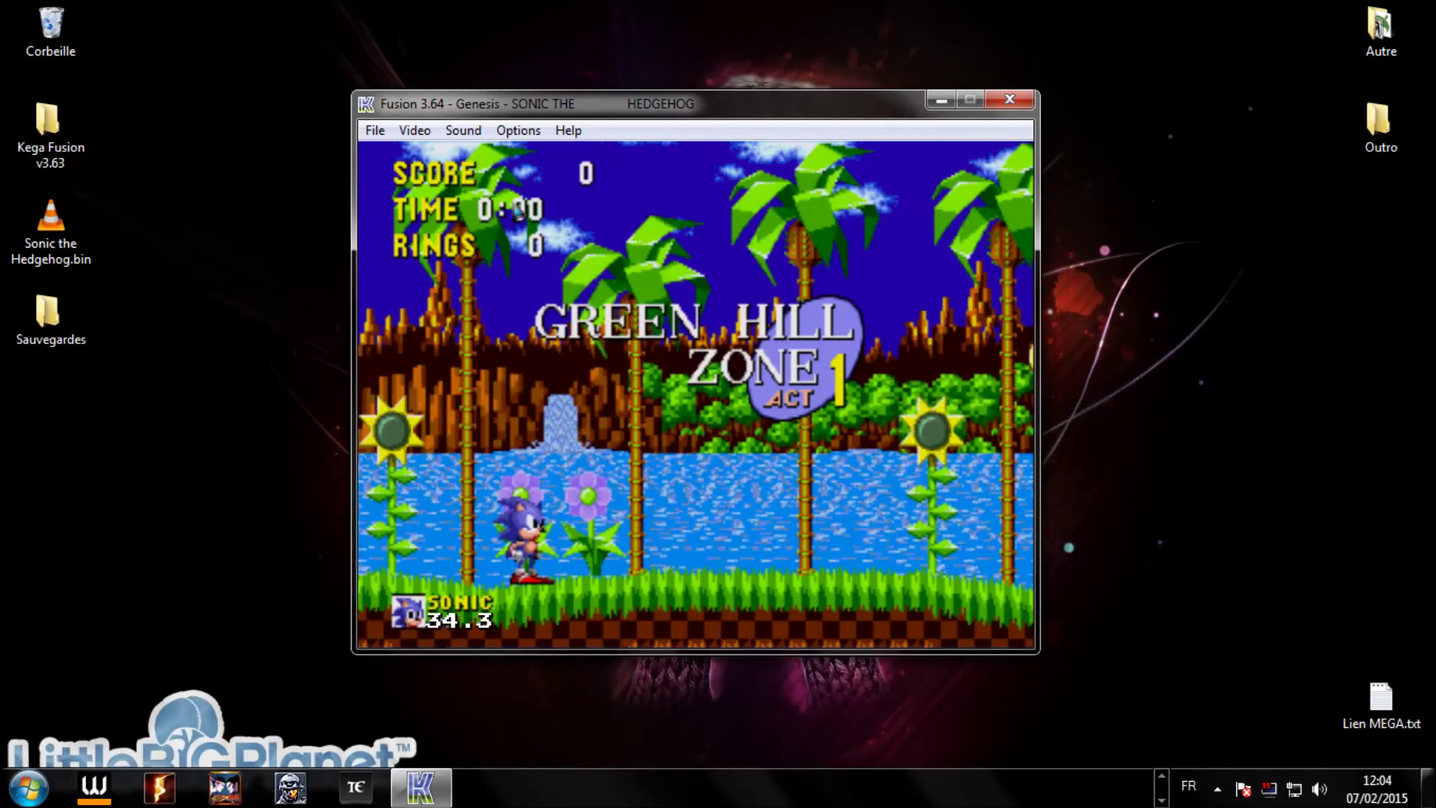
Step: Power off the emulated console to stop the running Sonic game
{"action": "left_click", "coordinate": [414, 130]}
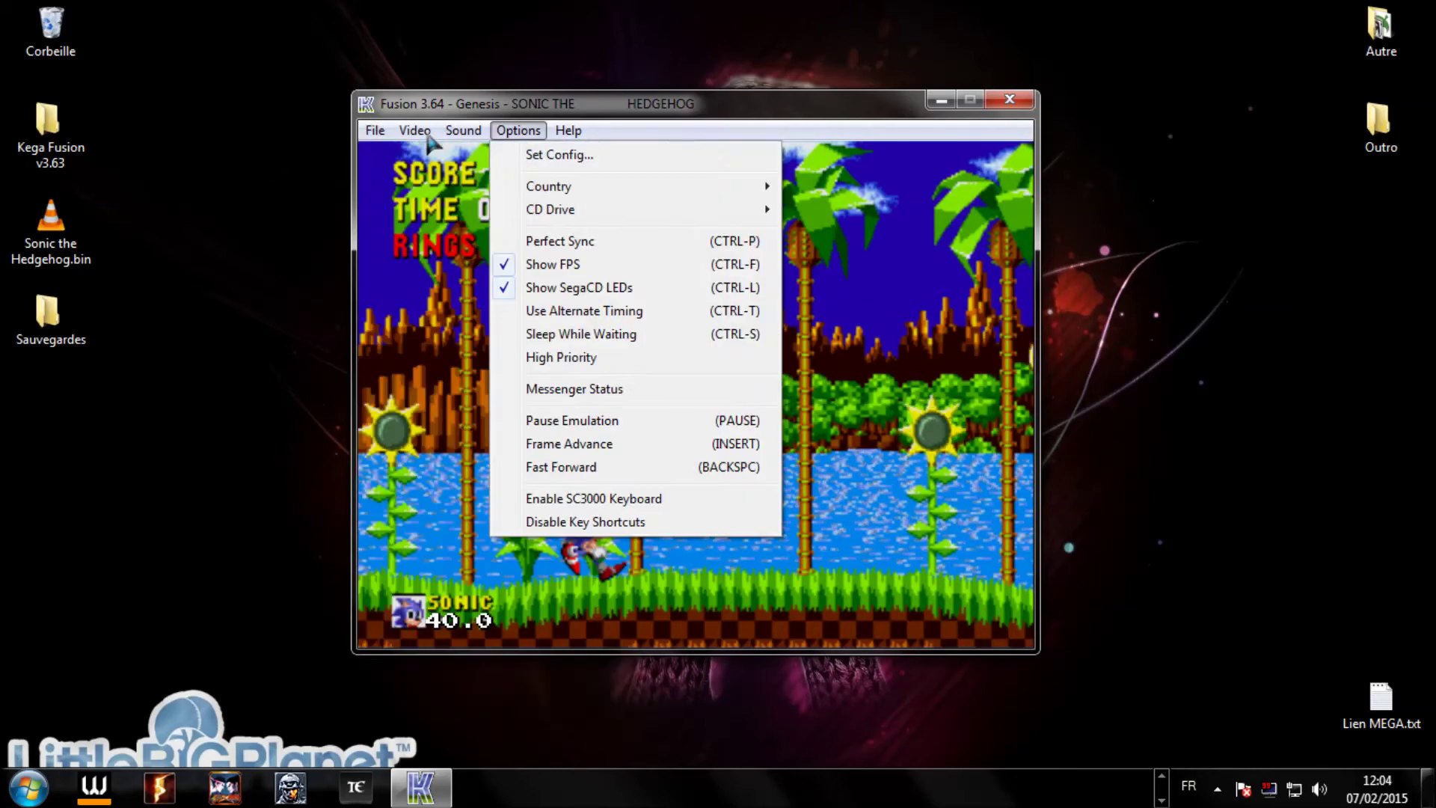
{"action": "mouse_move", "coordinate": [374, 131]}
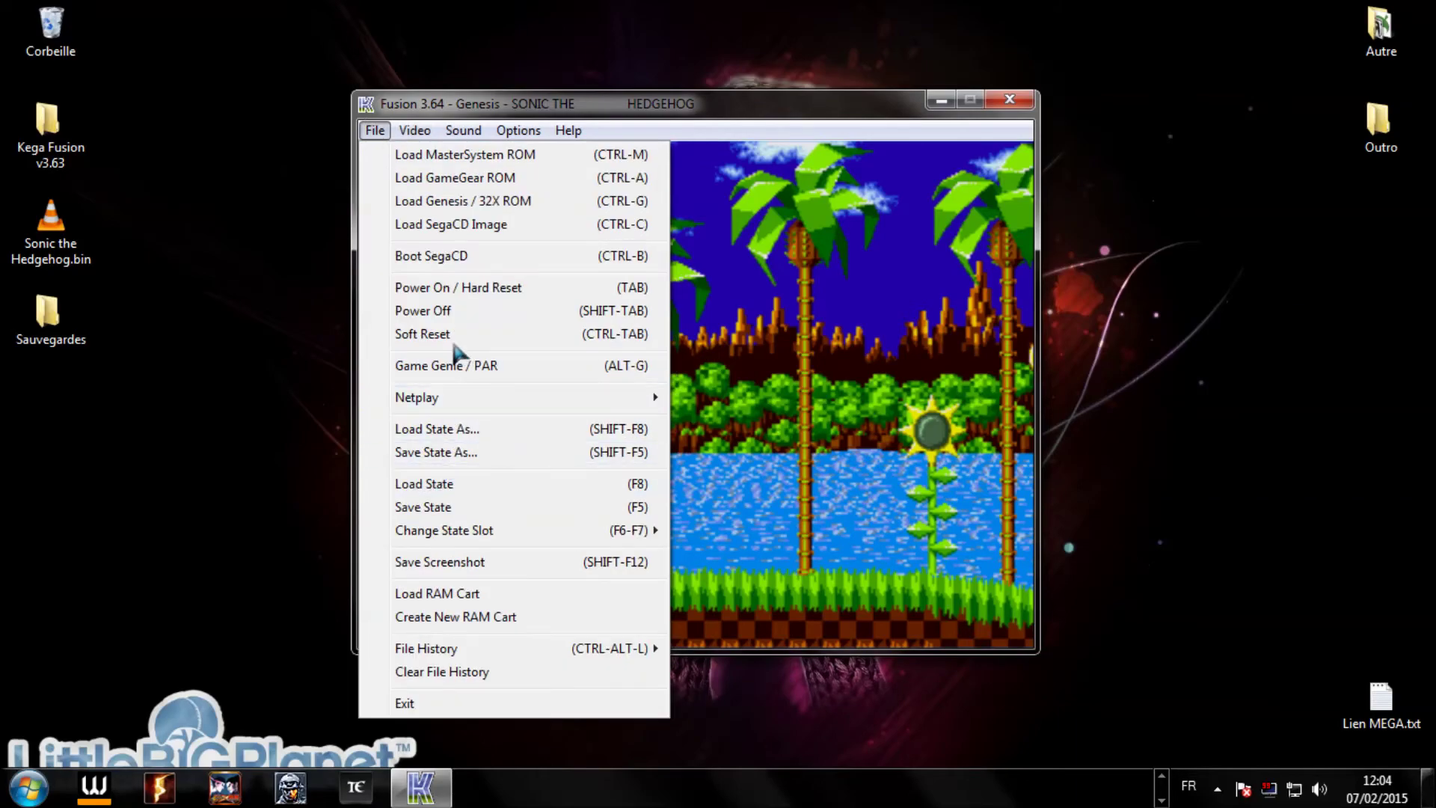
{"action": "left_click", "coordinate": [434, 310]}
Step: Open the emulator configuration and look through the SMS/GG, Genesis, Sega CD, 32X, Controllers and Extras settings
{"action": "left_click", "coordinate": [421, 136]}
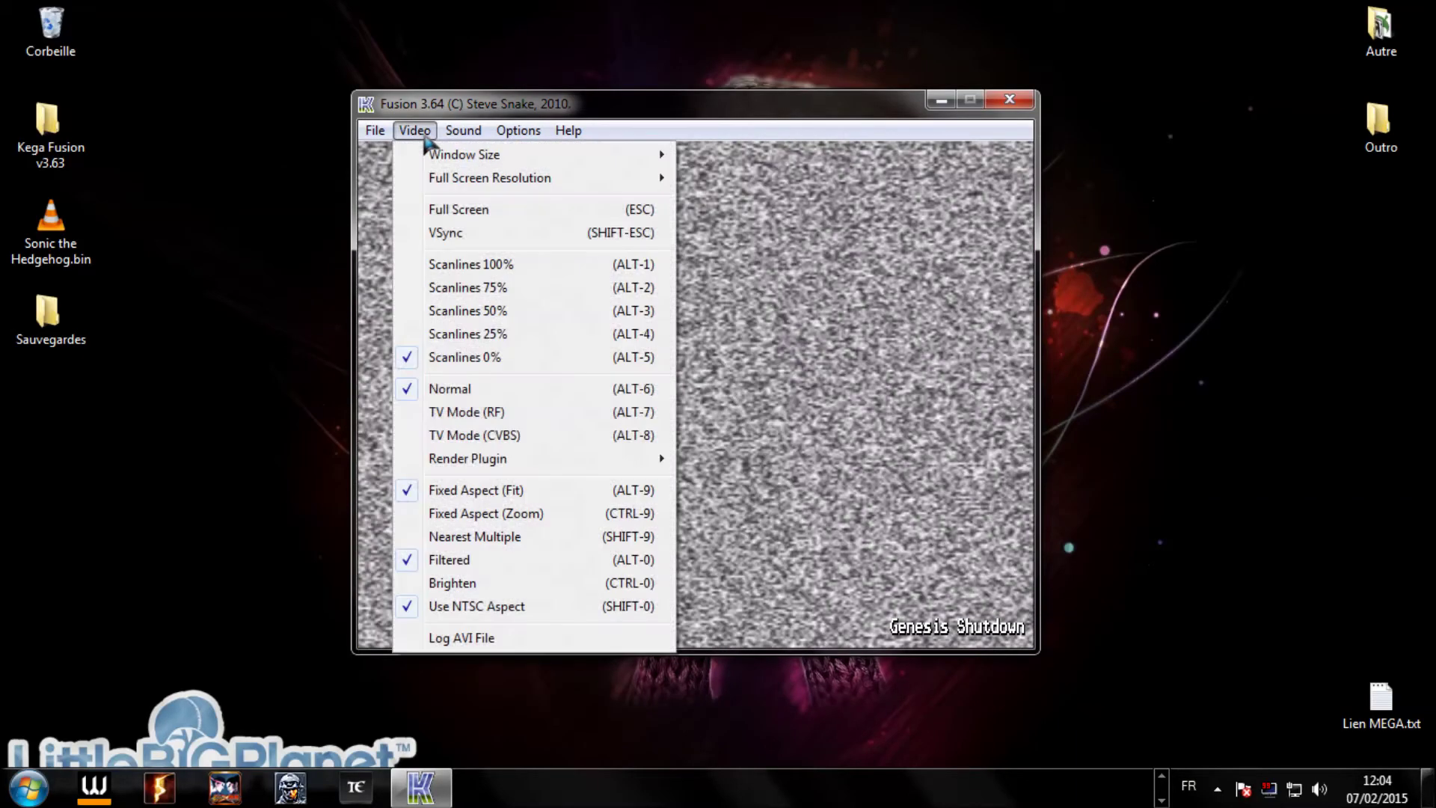
{"action": "mouse_move", "coordinate": [518, 134]}
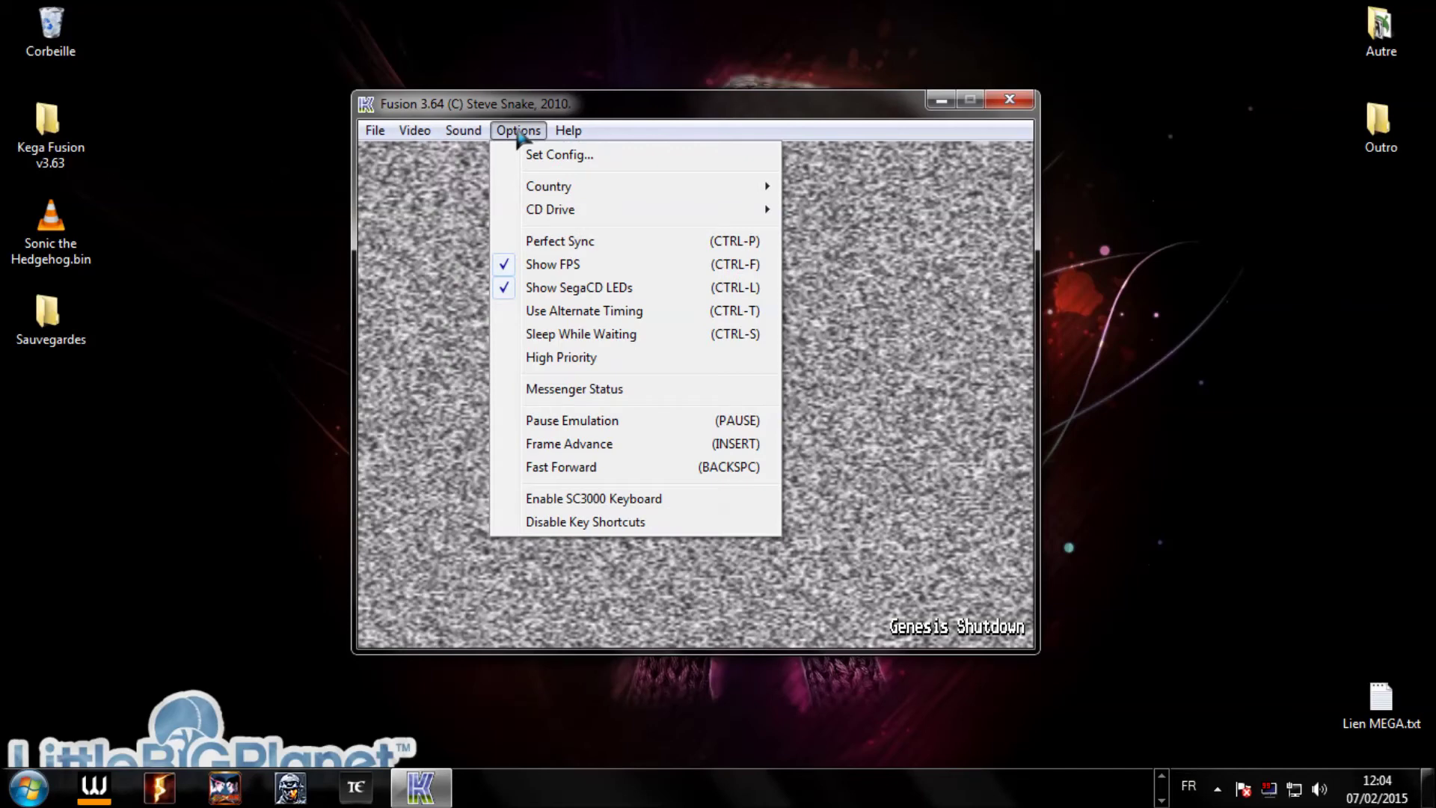
{"action": "left_click", "coordinate": [554, 158]}
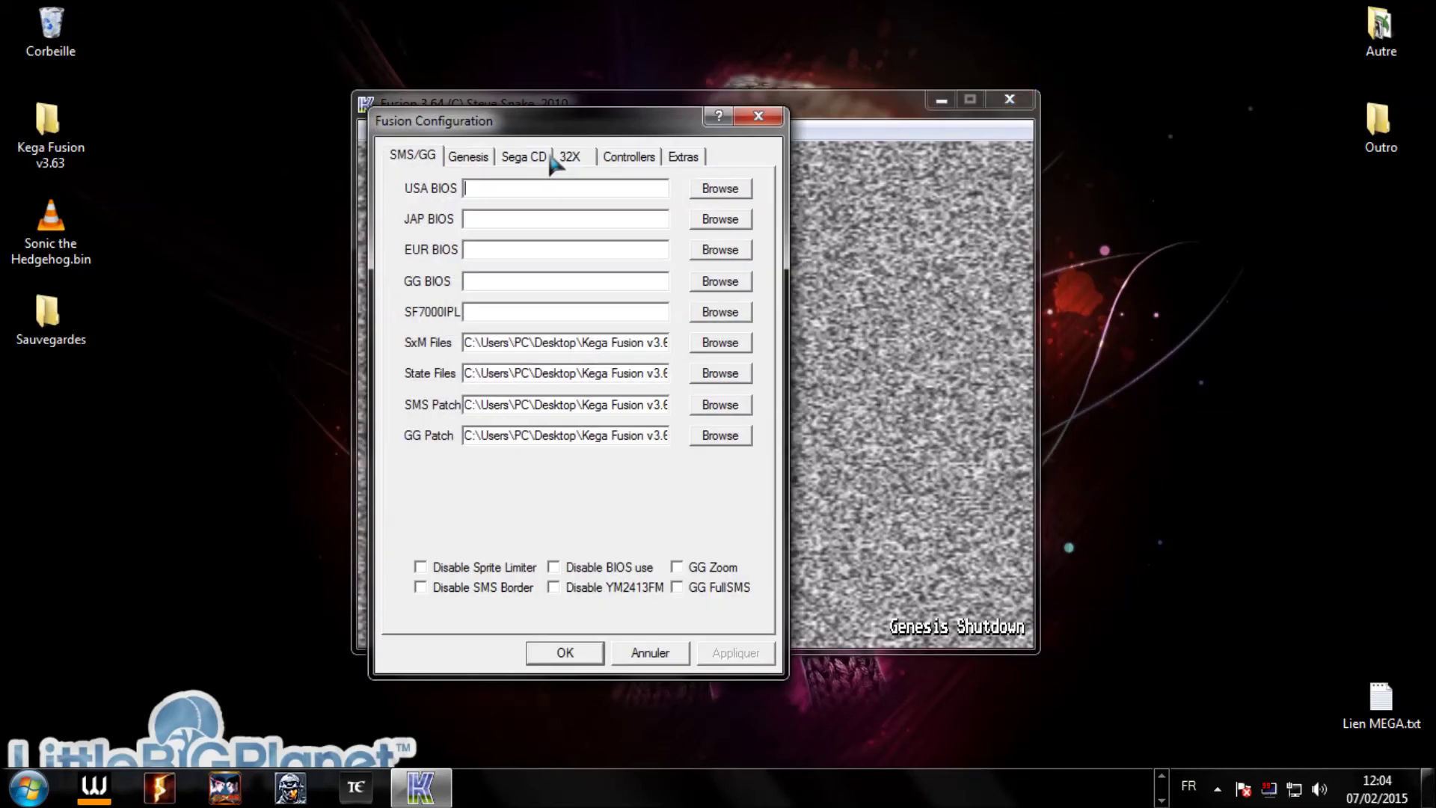
{"action": "left_click", "coordinate": [471, 158]}
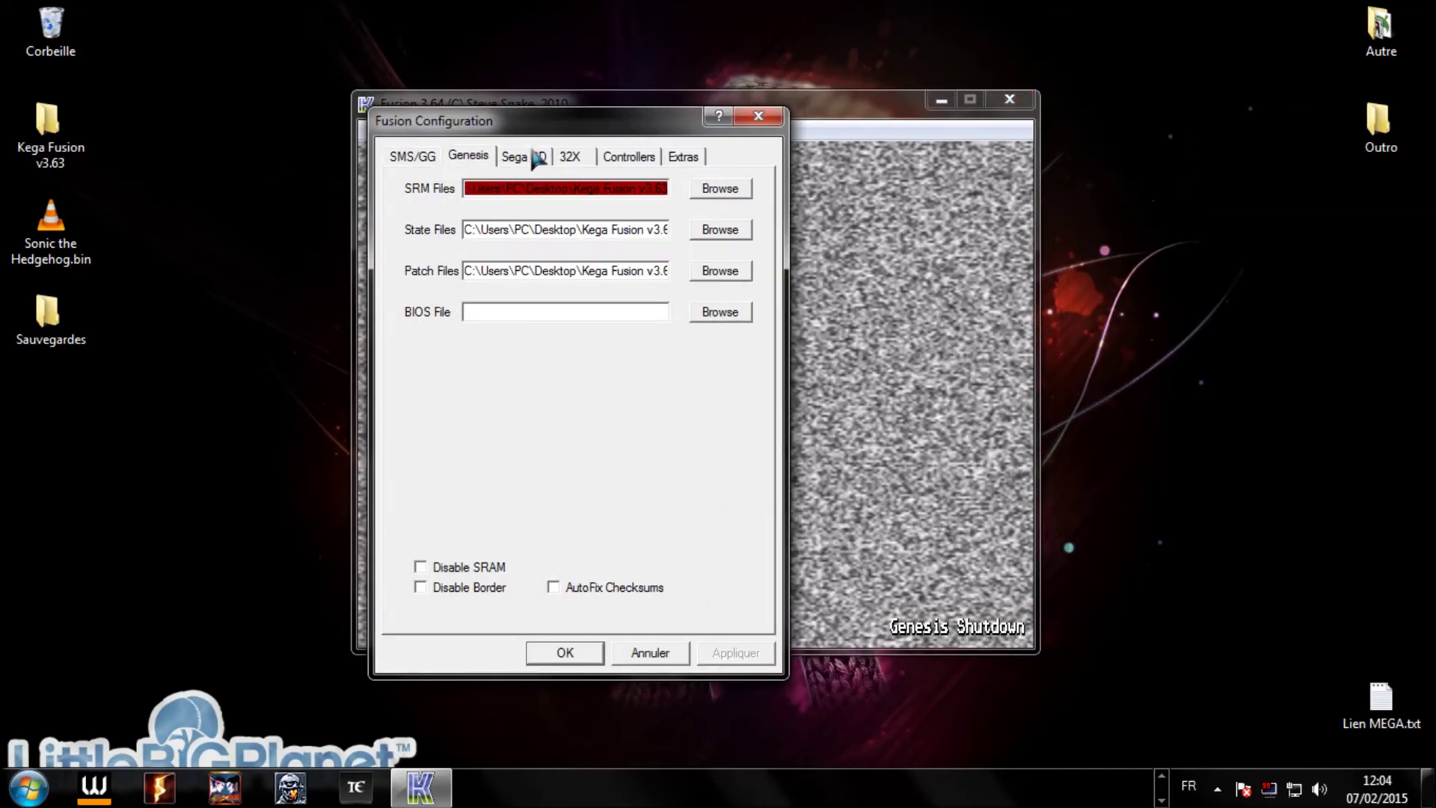
{"action": "left_click", "coordinate": [568, 158]}
{"action": "left_click", "coordinate": [632, 161]}
{"action": "left_click", "coordinate": [673, 157]}
{"action": "left_click", "coordinate": [628, 157]}
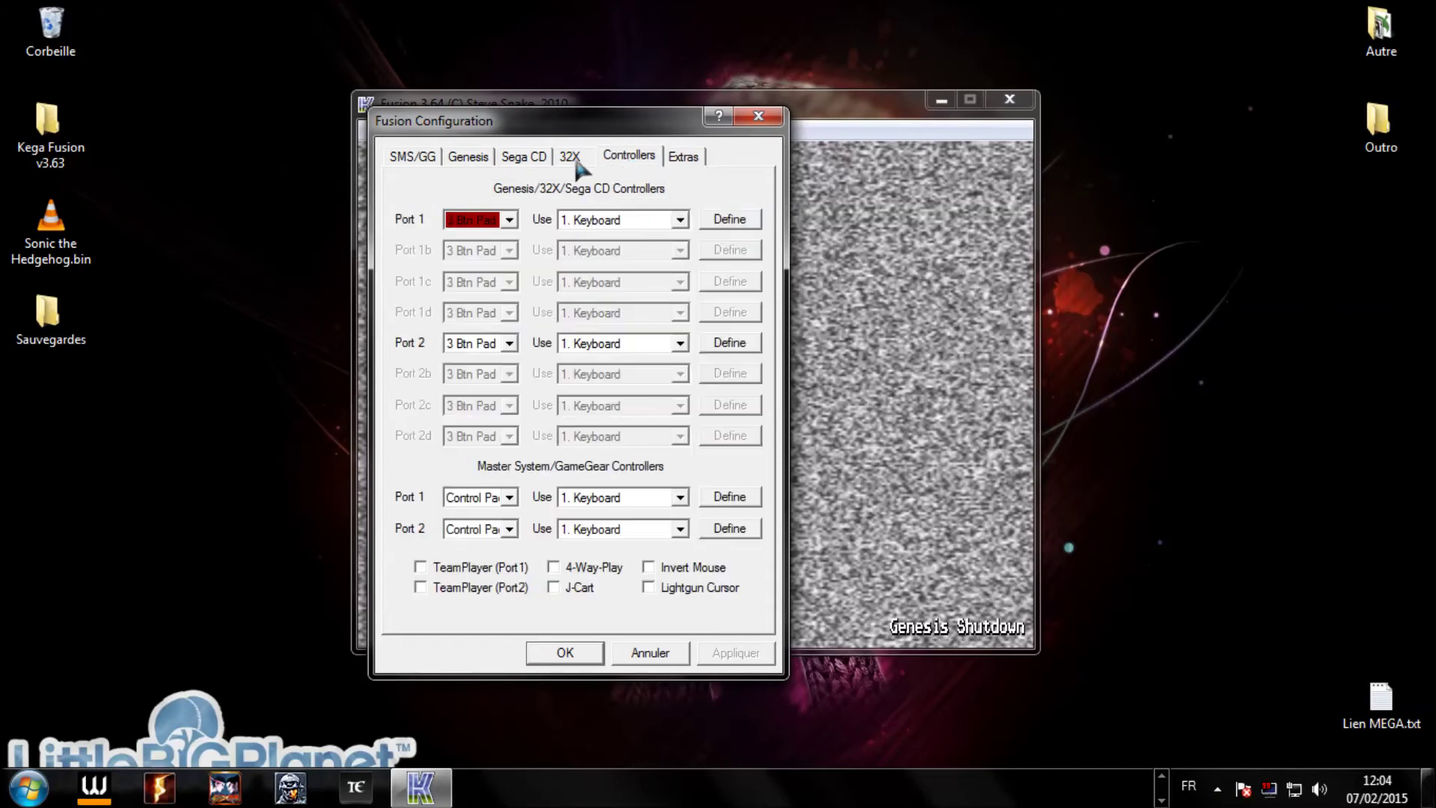
{"action": "left_click", "coordinate": [570, 158]}
{"action": "left_click", "coordinate": [471, 157]}
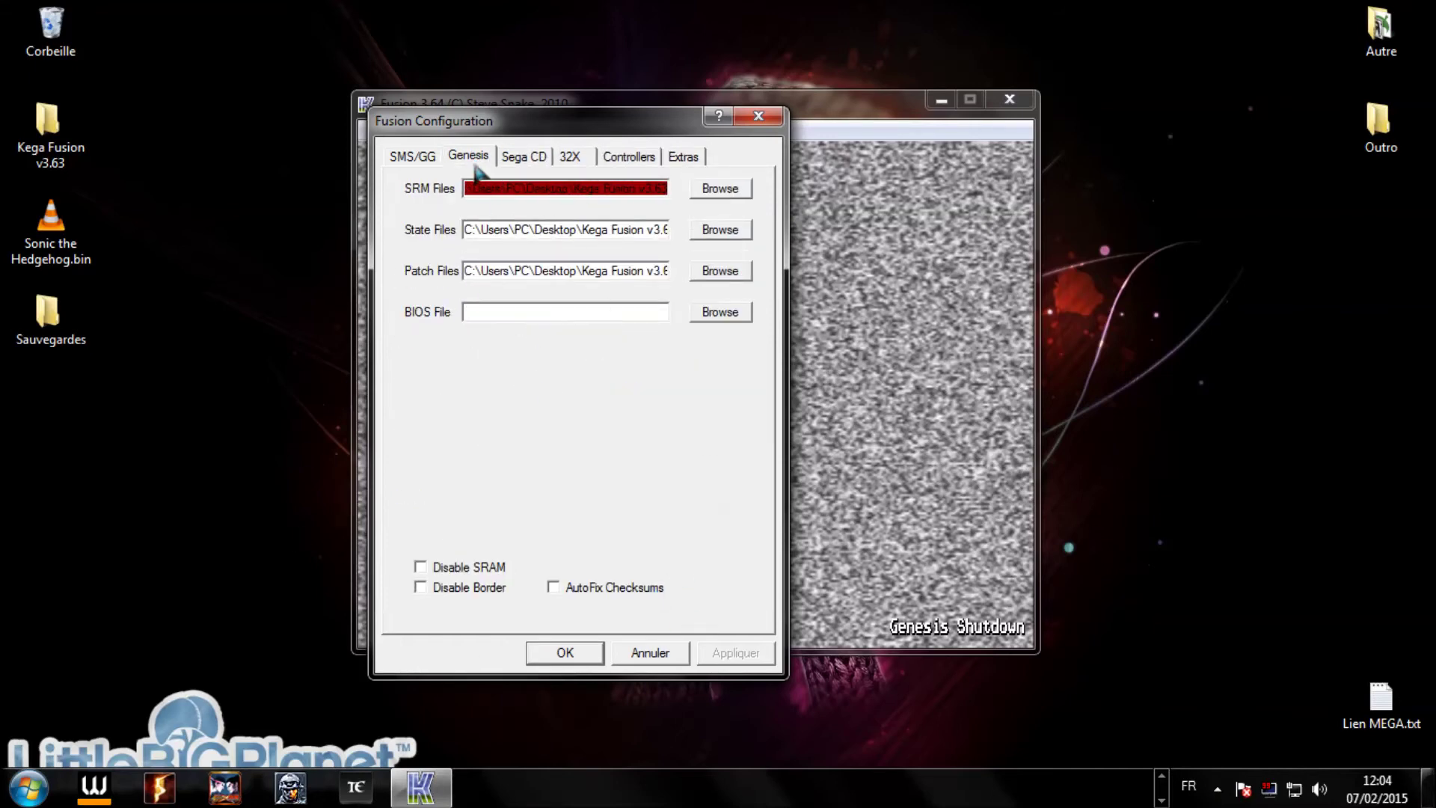
{"action": "left_click", "coordinate": [428, 159]}
{"action": "left_click", "coordinate": [632, 158]}
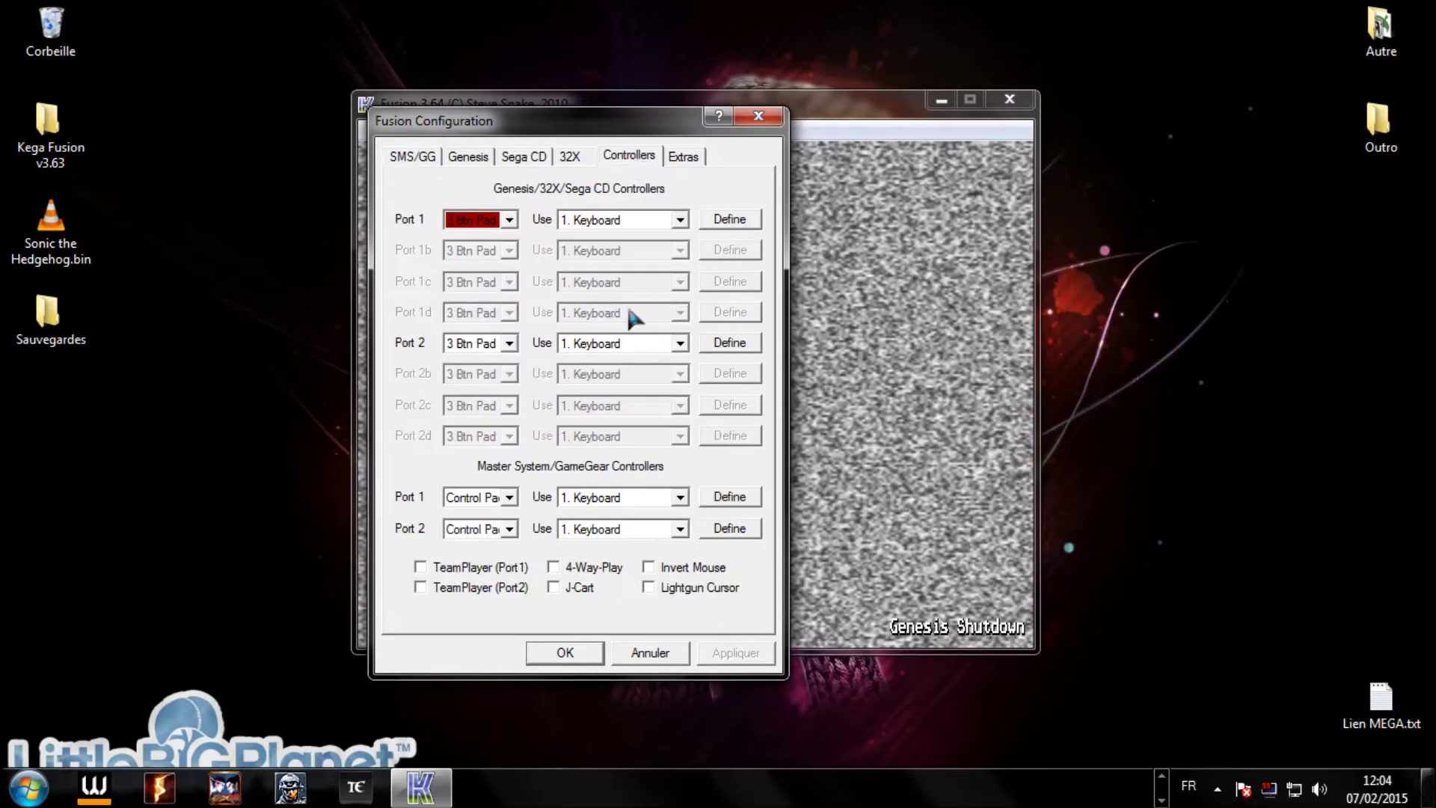
{"action": "left_click", "coordinate": [524, 157]}
{"action": "left_click", "coordinate": [628, 157]}
Step: Define the Genesis Port 1 keyboard directions with the matching arrow keys for UP, DOWN, LEFT and RIGHT
{"action": "left_click", "coordinate": [734, 224]}
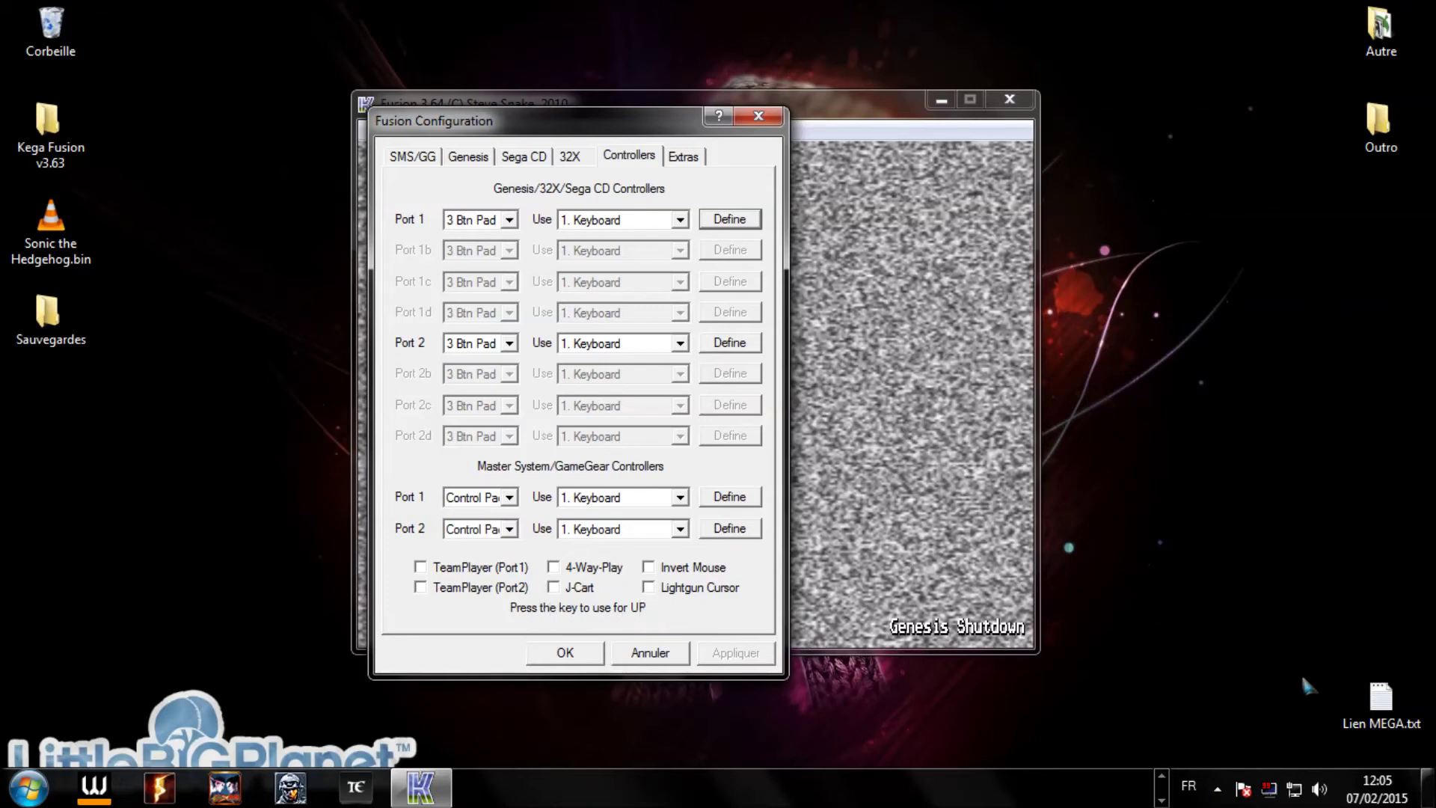
{"action": "key", "text": "Up"}
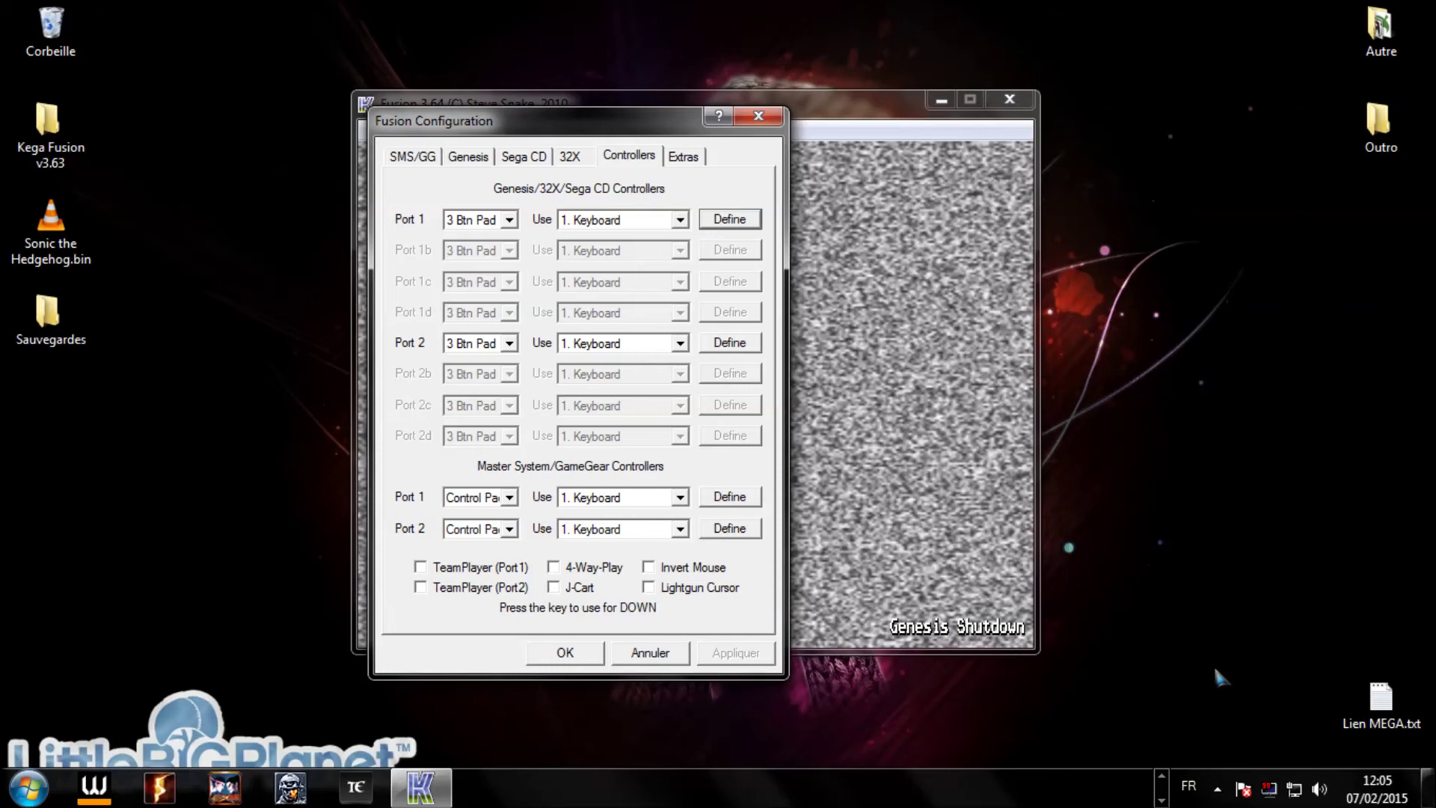
{"action": "key", "text": "Down"}
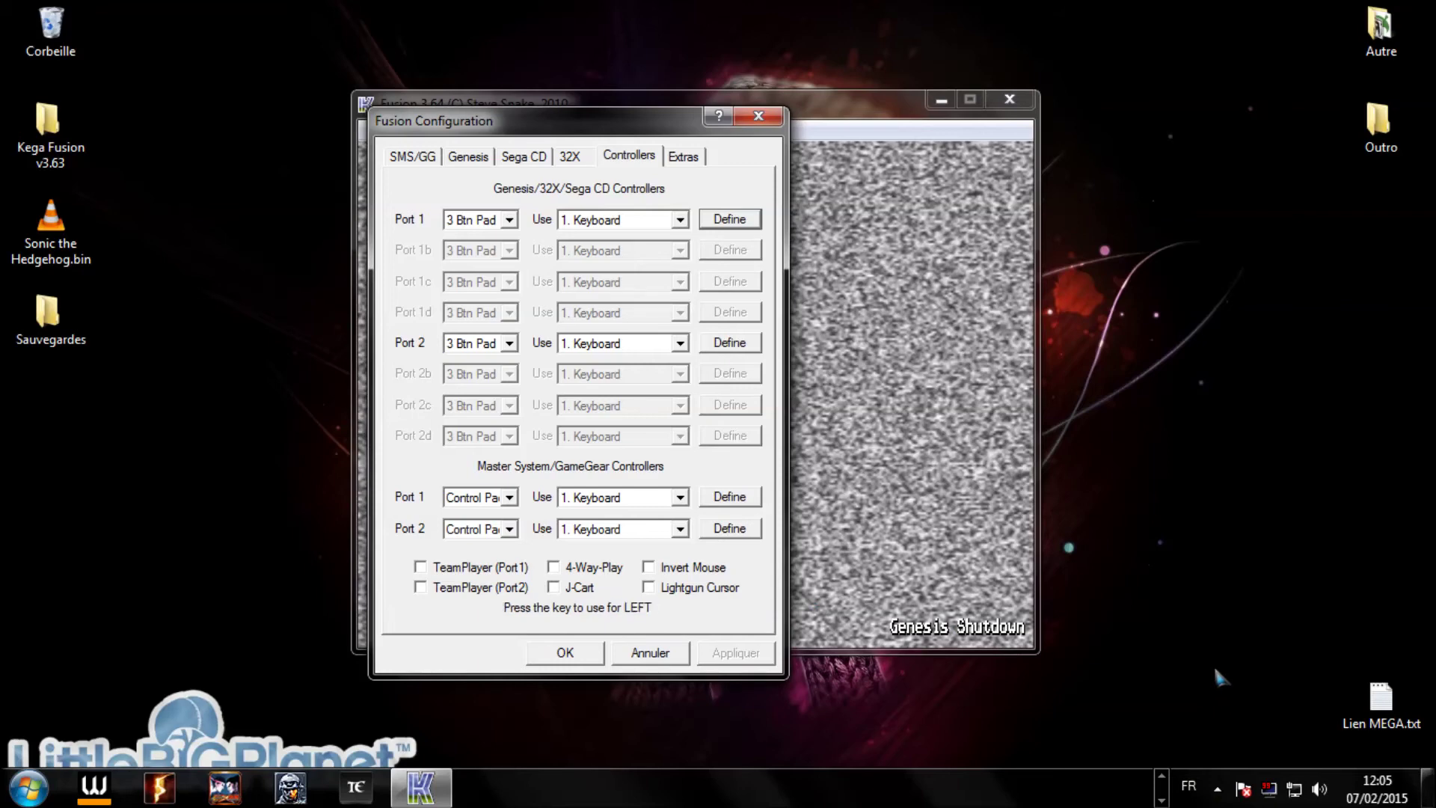
{"action": "key", "text": "Left"}
{"action": "key", "text": "Right"}
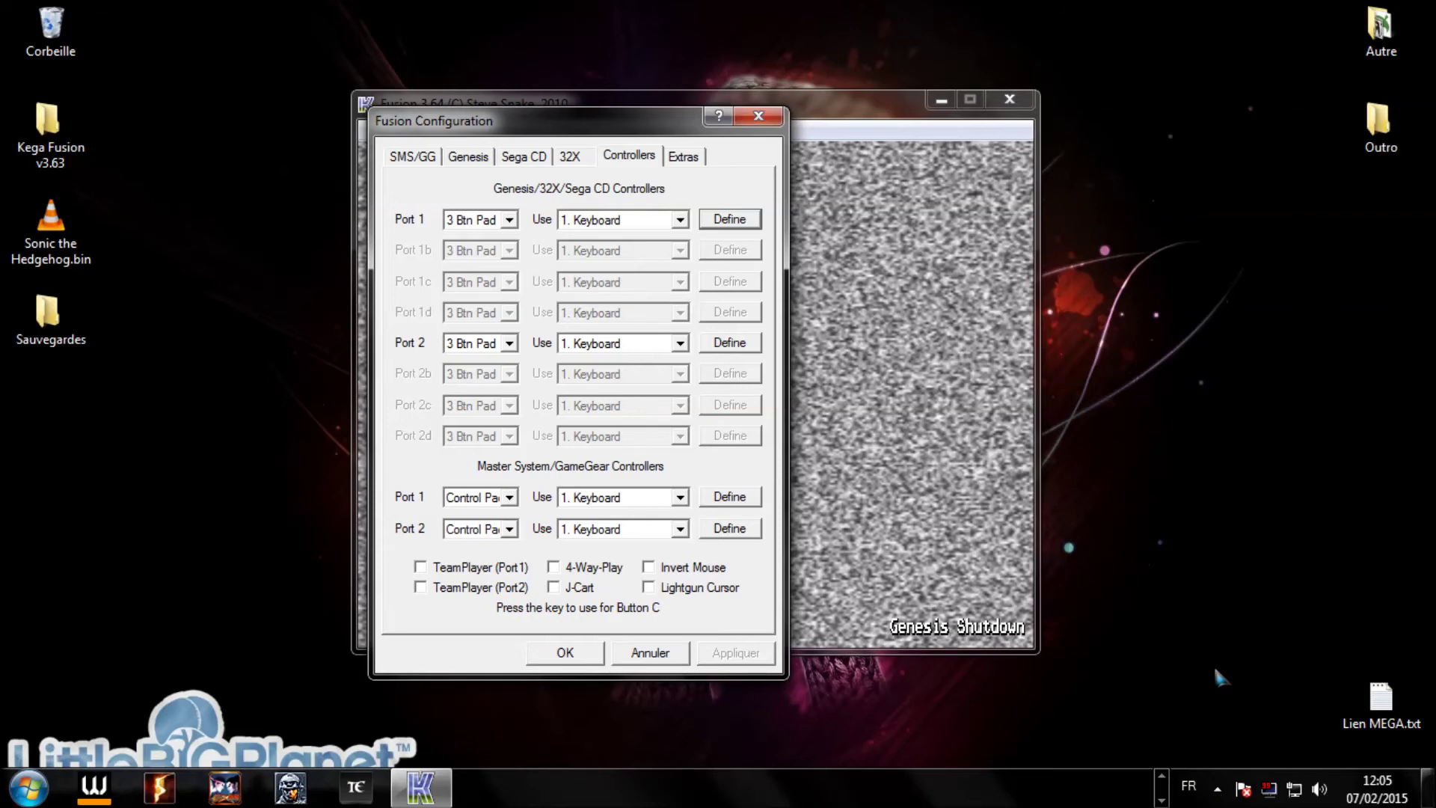
Step: Assign the Port 1 pad's remaining buttons, using D for C, Enter for START and R for MODE, and save the configuration
{"action": "key", "text": "d"}
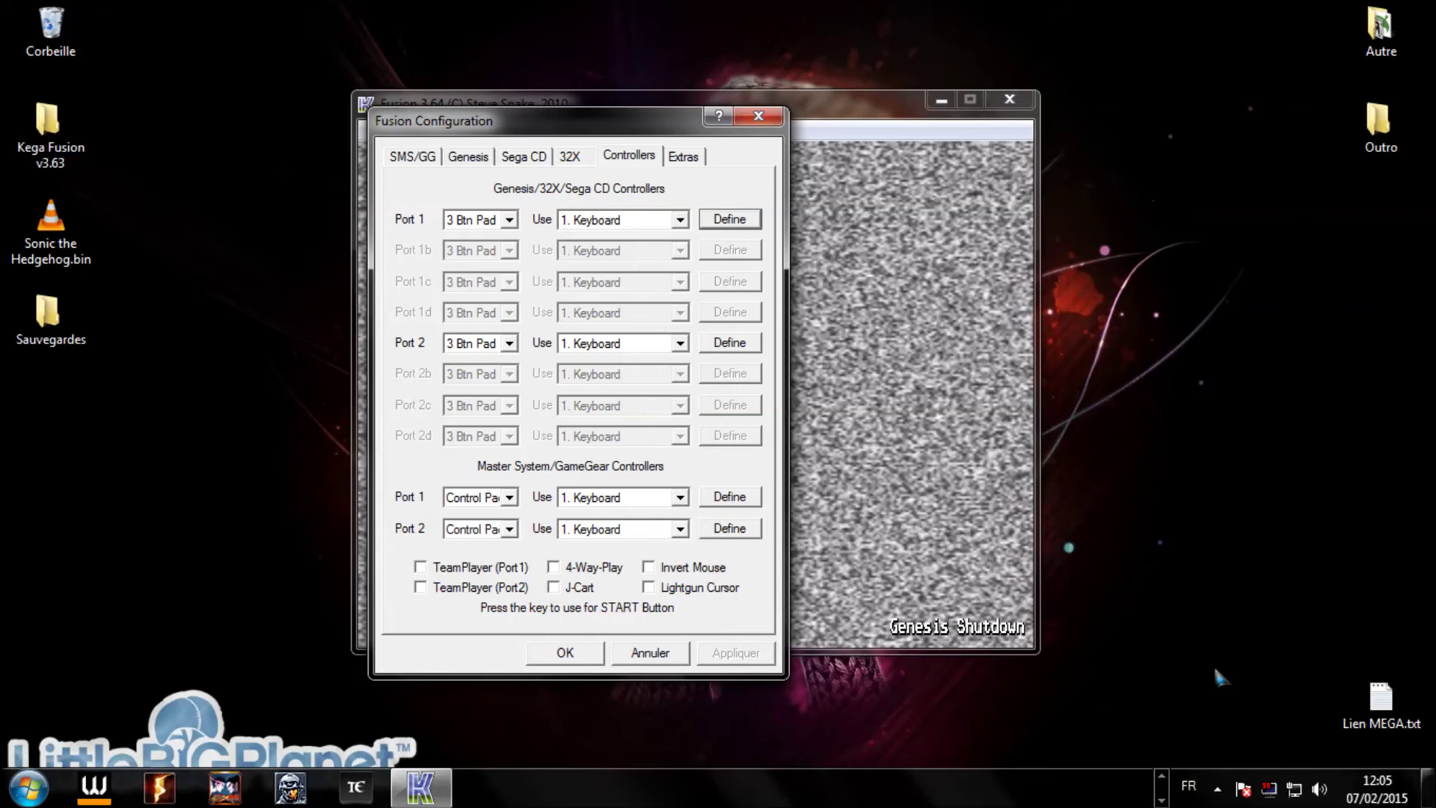
{"action": "key", "text": "Return"}
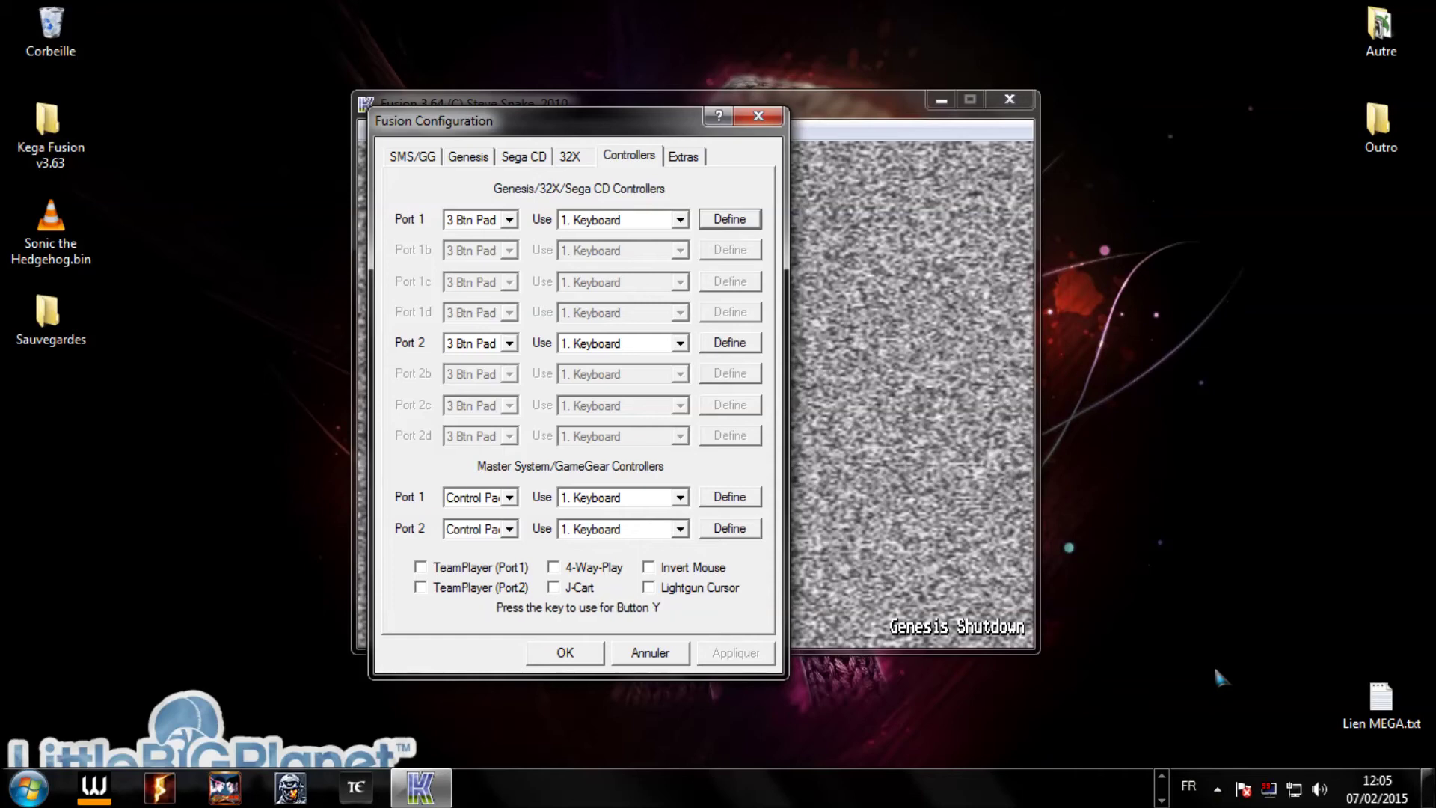
{"action": "key", "text": "e"}
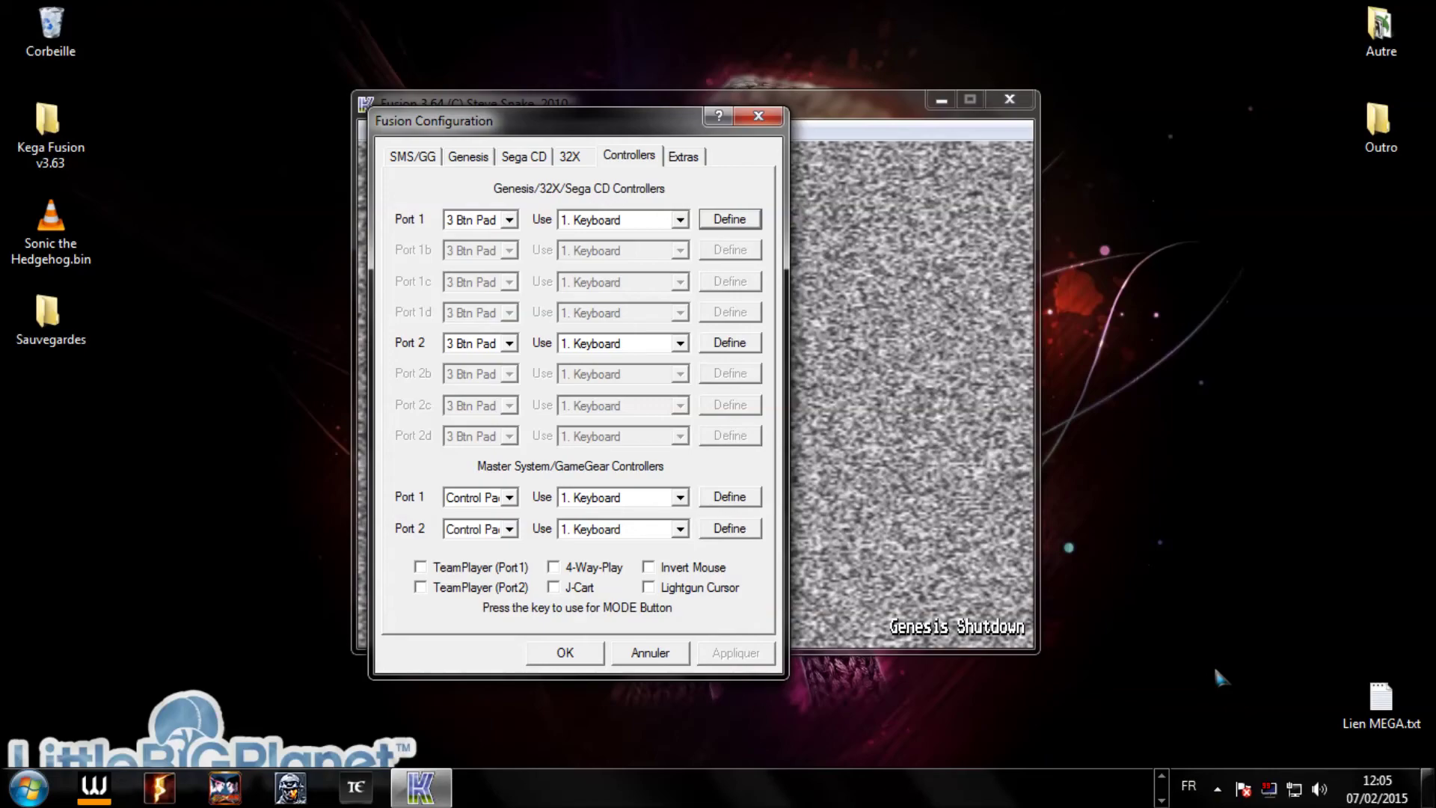
{"action": "key", "text": "r"}
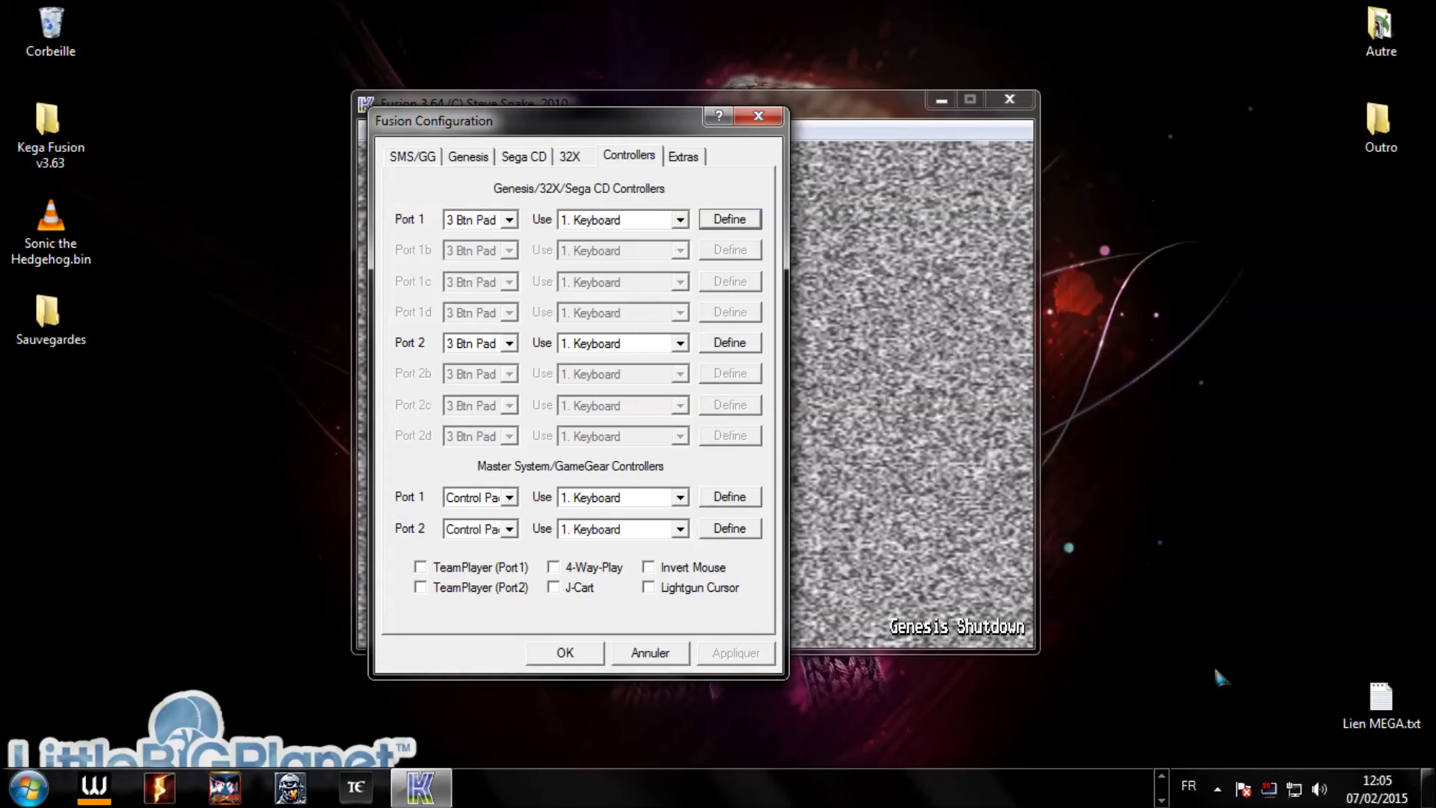
{"action": "left_click", "coordinate": [573, 662]}
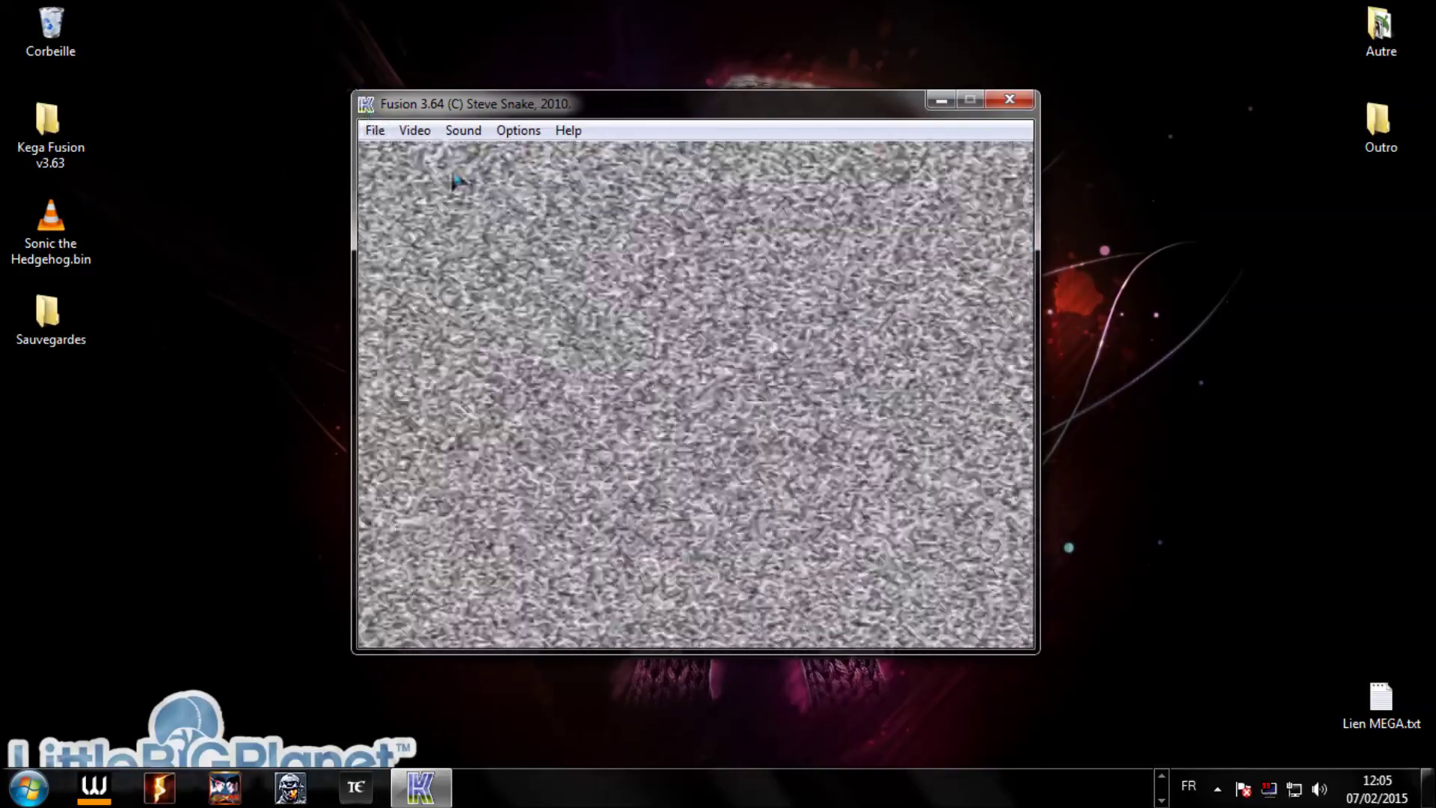
{"action": "left_click", "coordinate": [463, 130]}
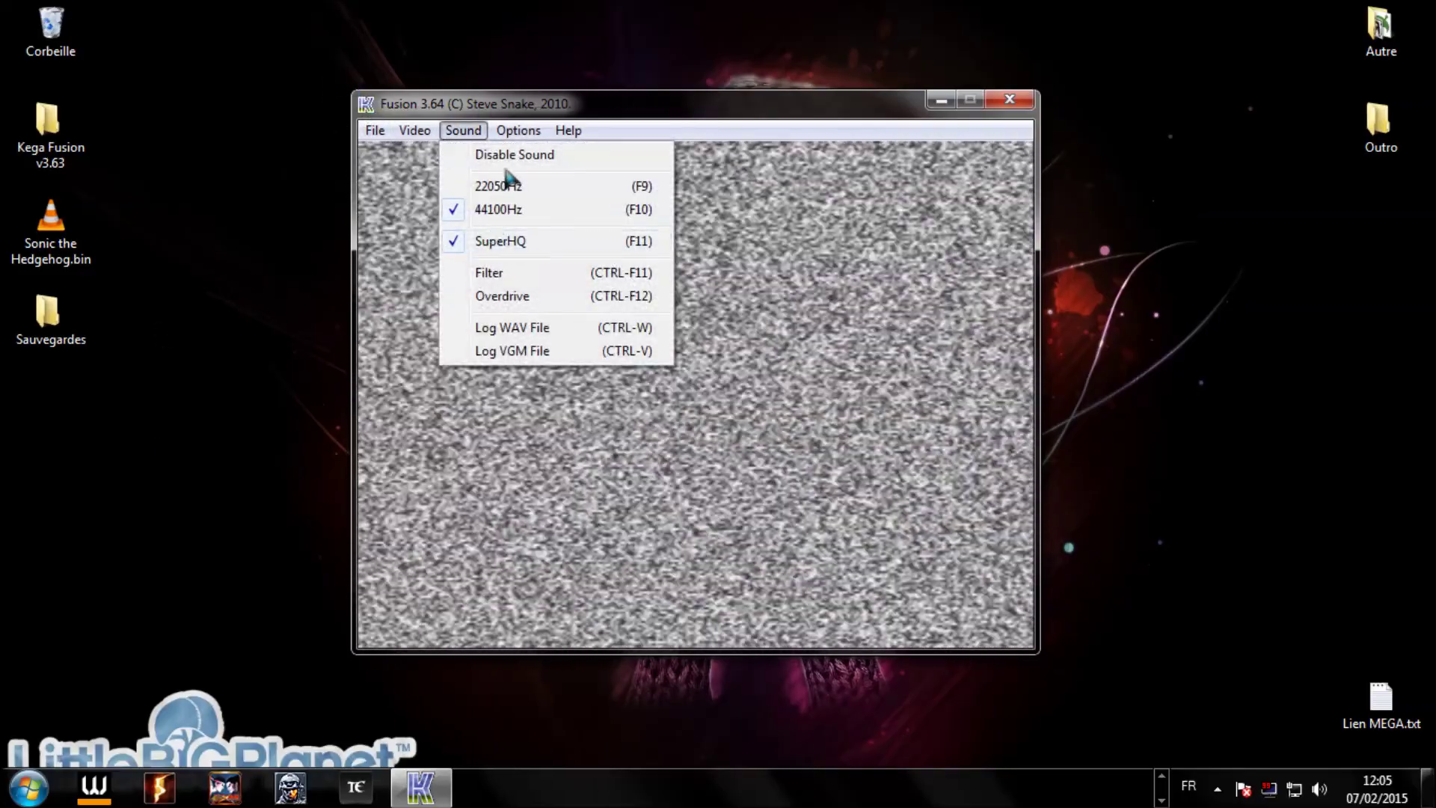
{"action": "left_click", "coordinate": [773, 212]}
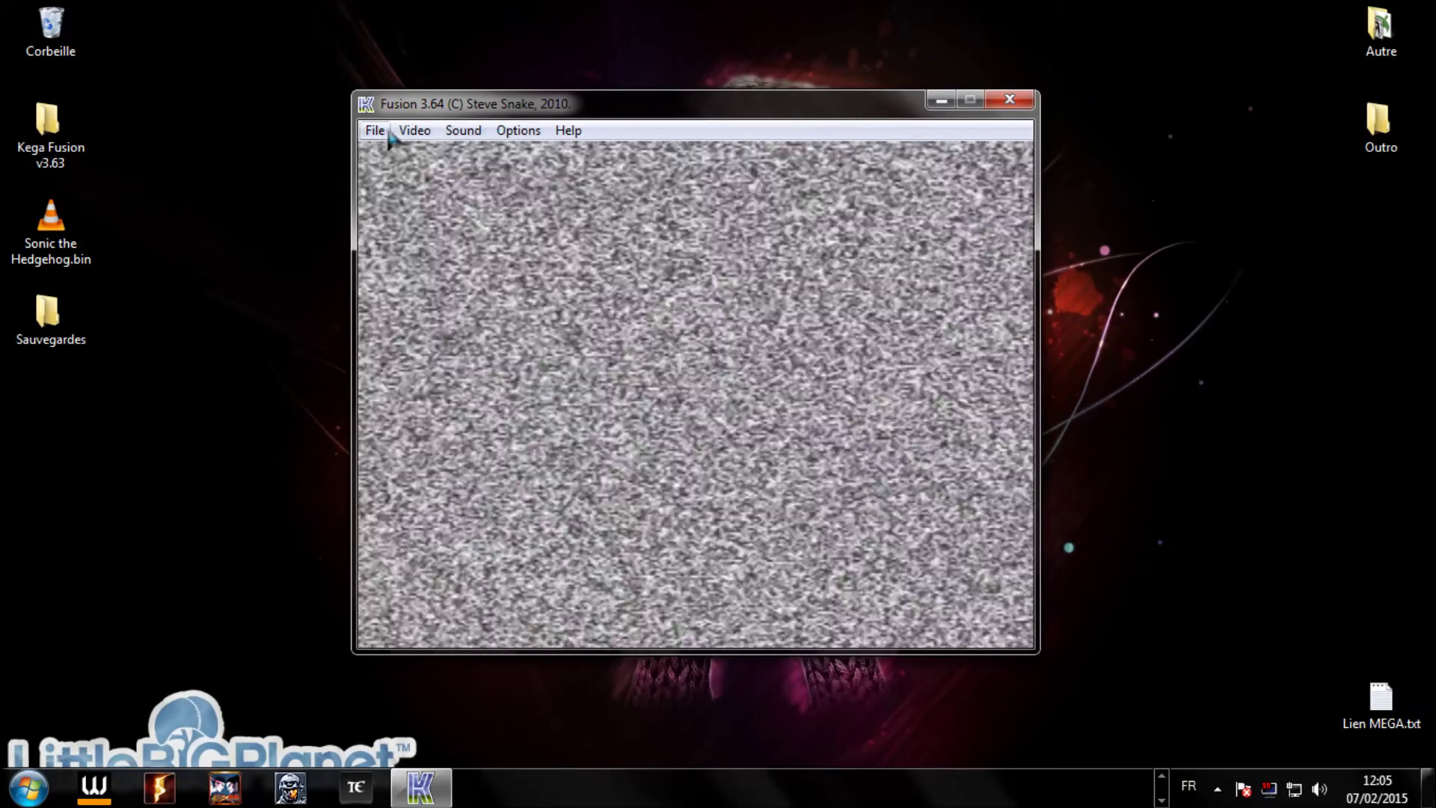
{"action": "left_click", "coordinate": [376, 132]}
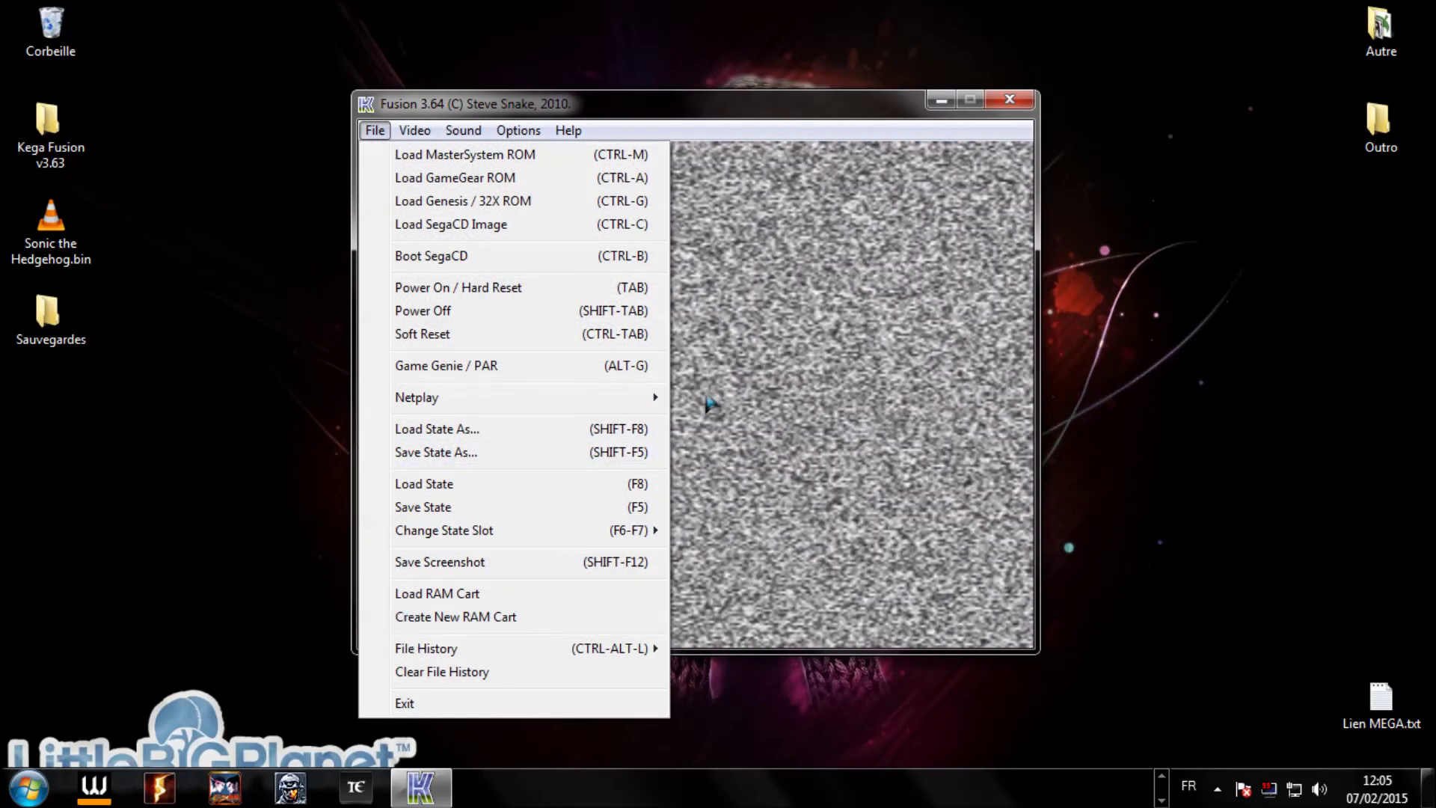
{"action": "mouse_move", "coordinate": [565, 395]}
{"action": "left_click", "coordinate": [501, 138]}
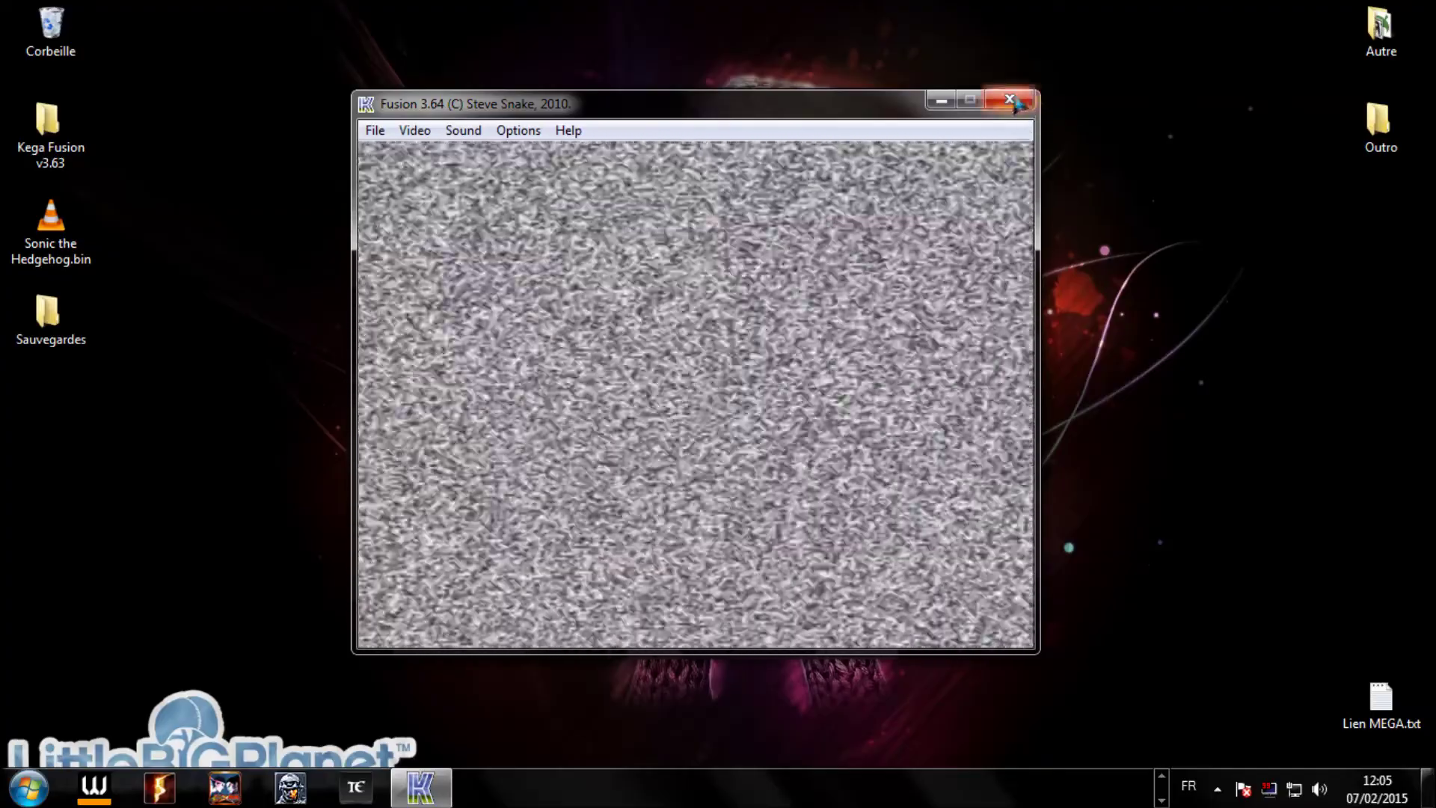
Step: Close the emulator window
{"action": "left_click", "coordinate": [1020, 99]}
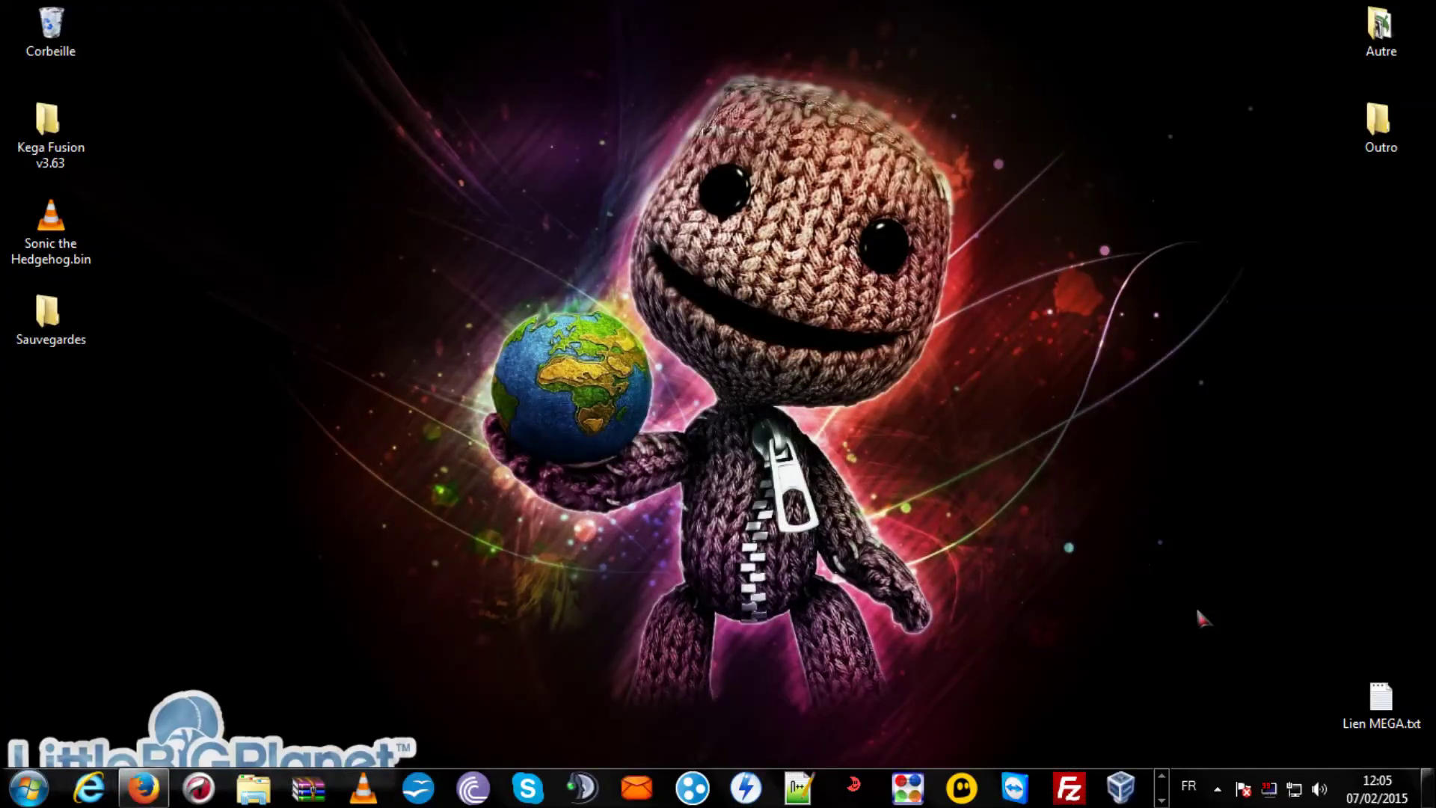